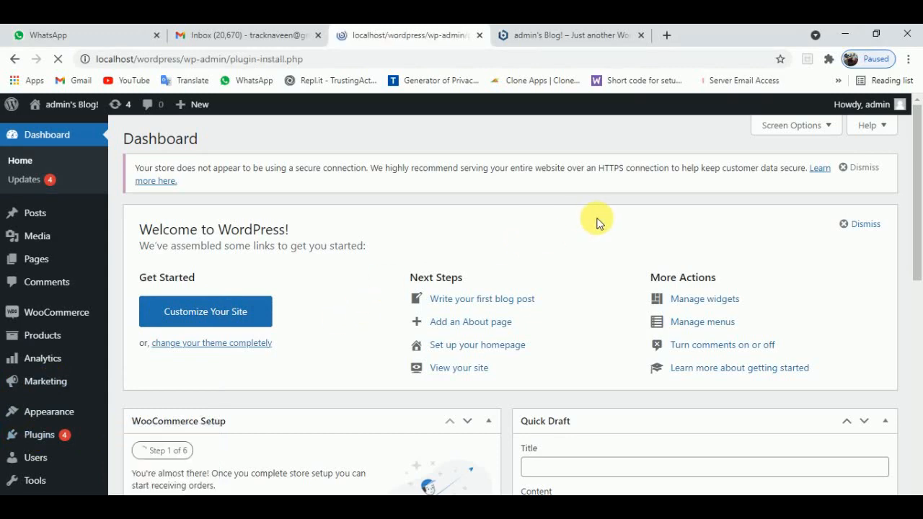
Search the plugin directory for "elementor" and install and activate the Elementor Website Builder plugin.
{"action": "left_click", "coordinate": [791, 181]}
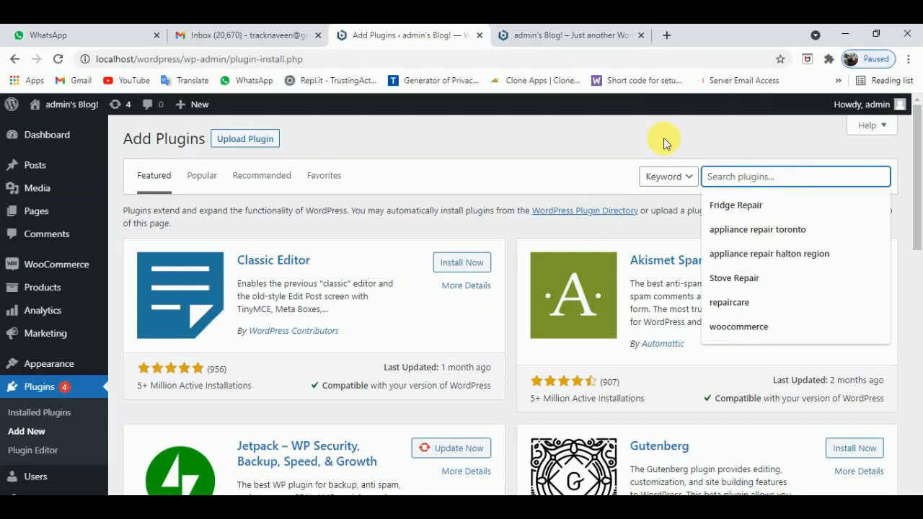
{"action": "type", "text": "eleme"}
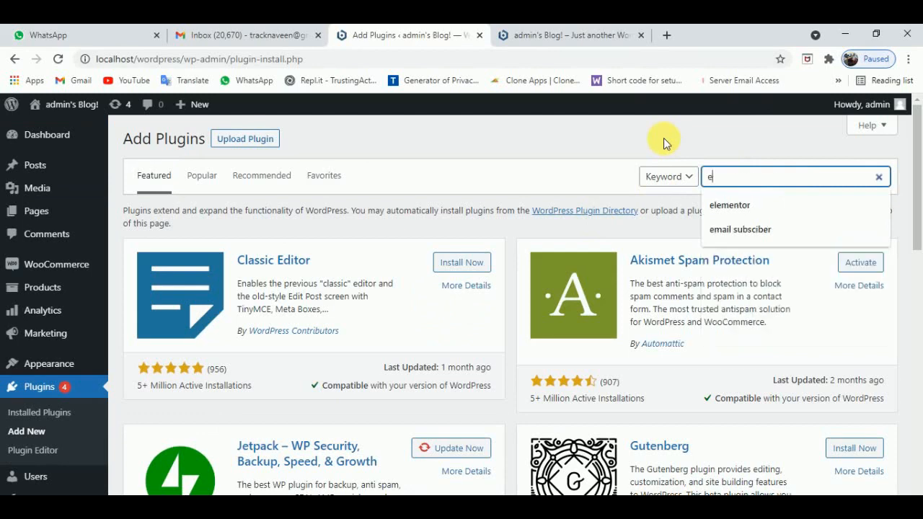
{"action": "type", "text": "ntor"}
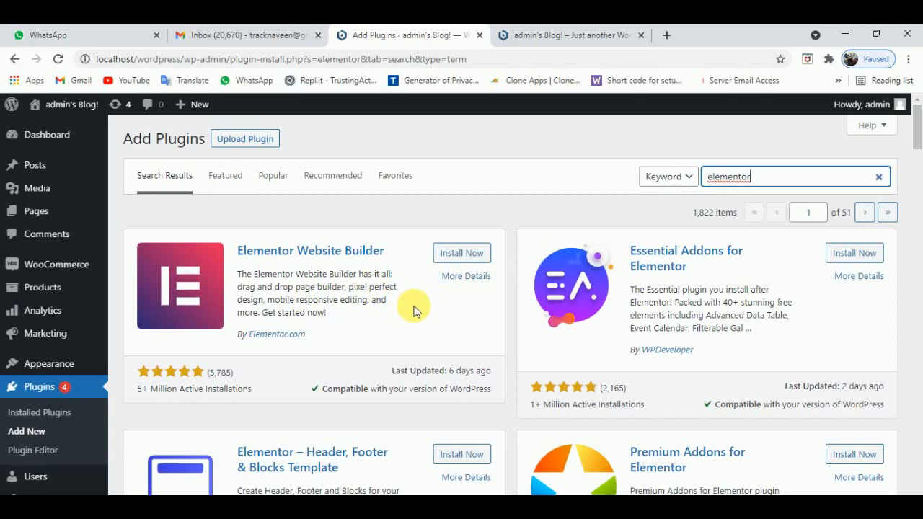
{"action": "left_click", "coordinate": [469, 258]}
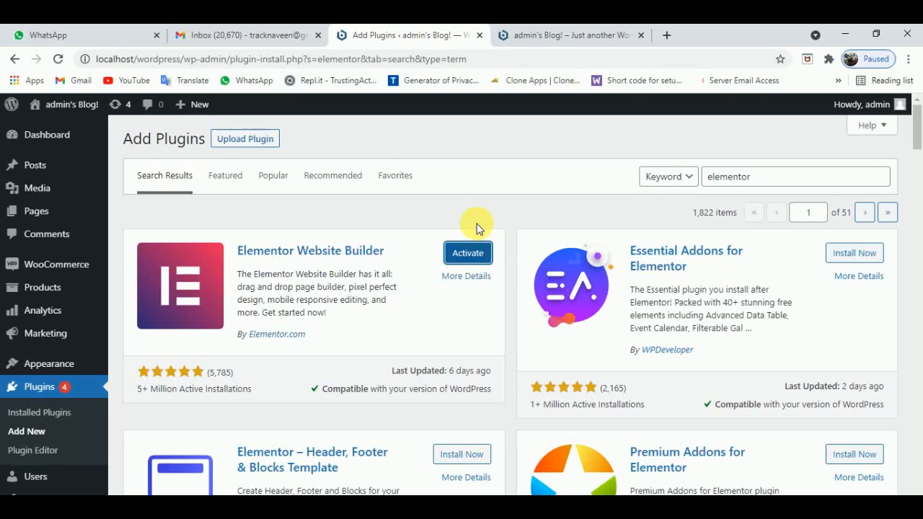
{"action": "left_click", "coordinate": [485, 249]}
{"action": "left_click", "coordinate": [482, 259]}
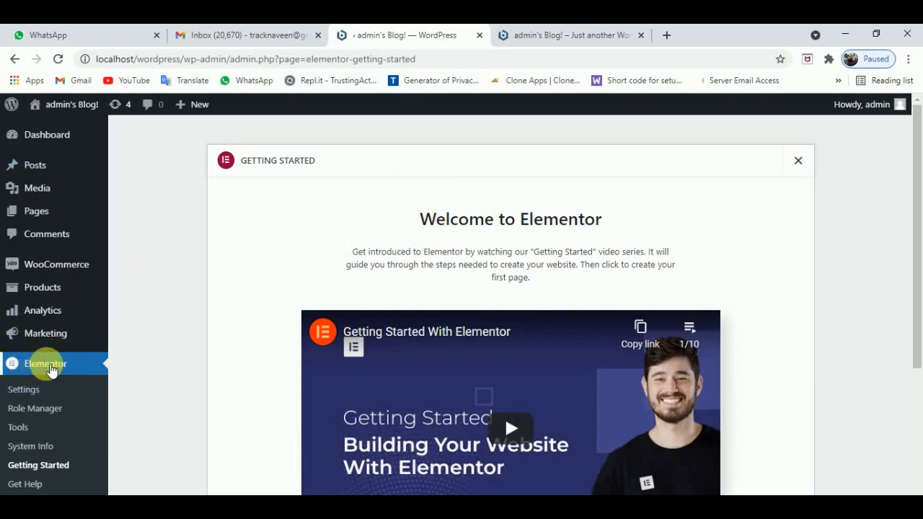
Create a new page from the WordPress dashboard and dismiss the block editor's welcome guide.
{"action": "left_click", "coordinate": [48, 141]}
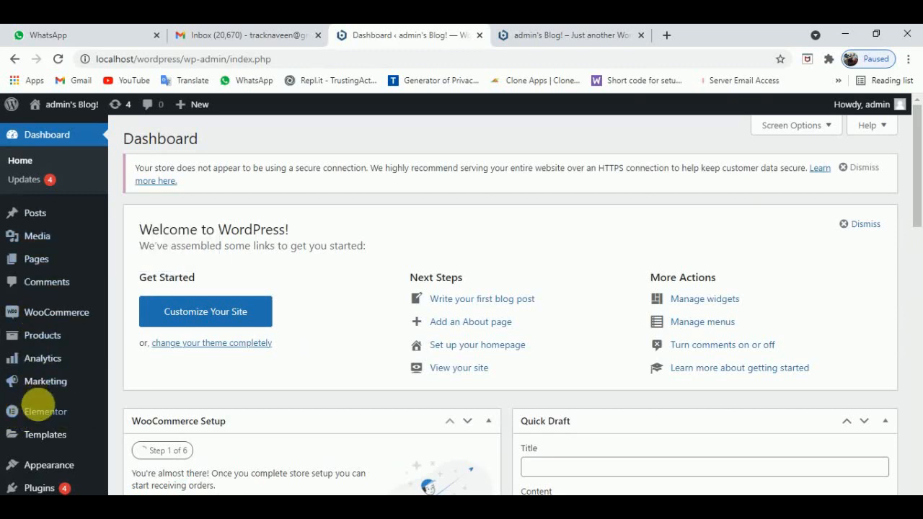
{"action": "mouse_move", "coordinate": [43, 413]}
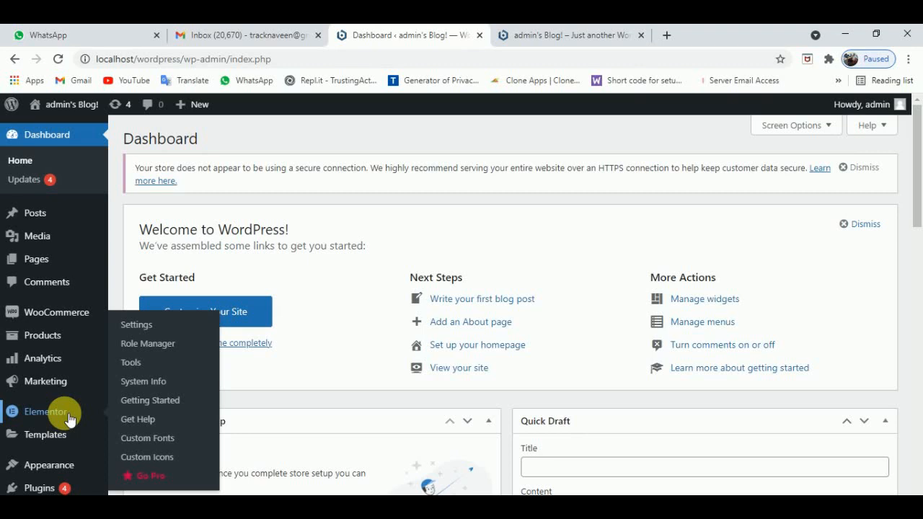
{"action": "mouse_move", "coordinate": [37, 262]}
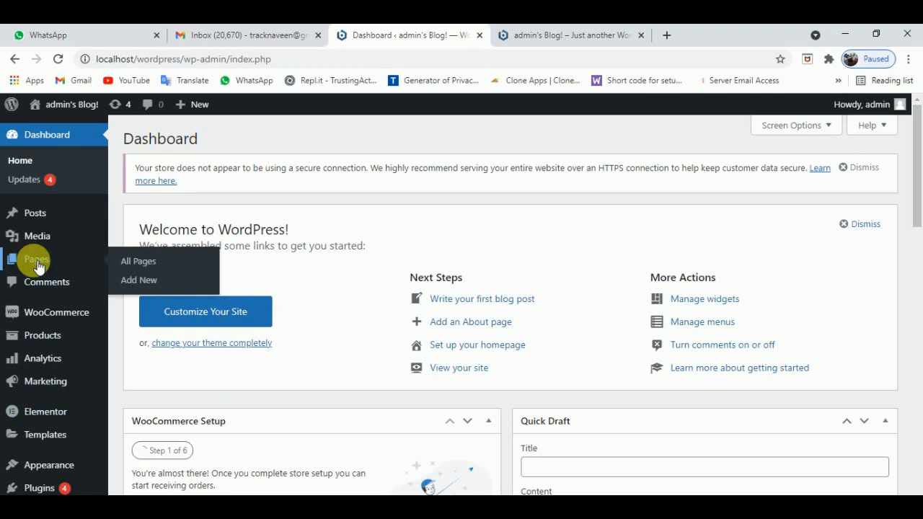
{"action": "left_click", "coordinate": [140, 279]}
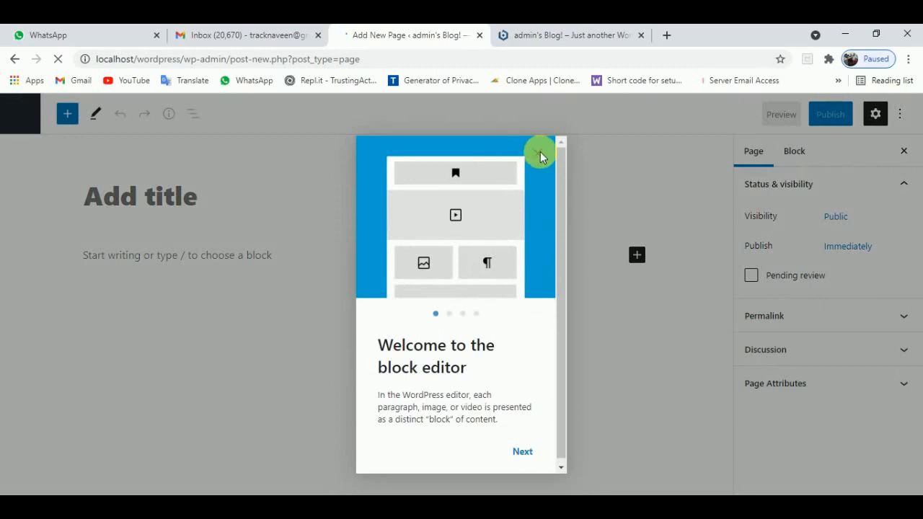
{"action": "left_click", "coordinate": [541, 153]}
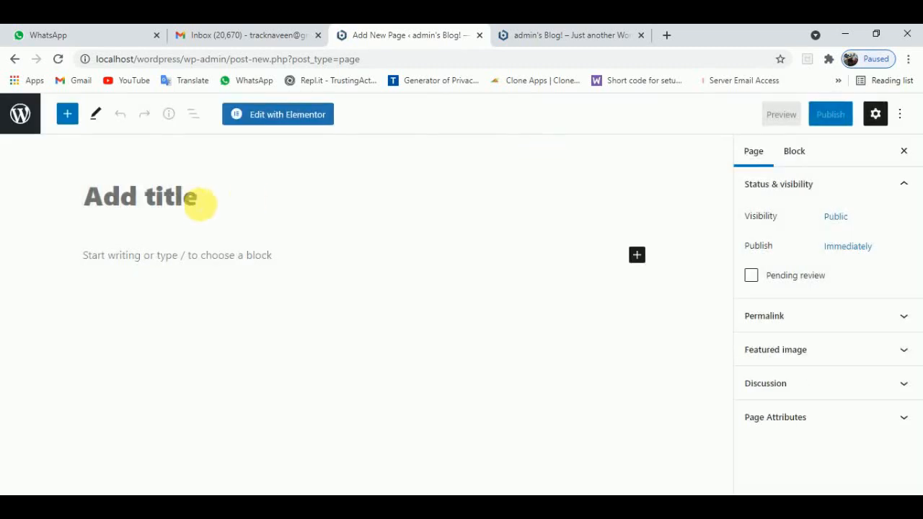
Title the new page "Responsive Layout" and publish it.
{"action": "left_click", "coordinate": [195, 202]}
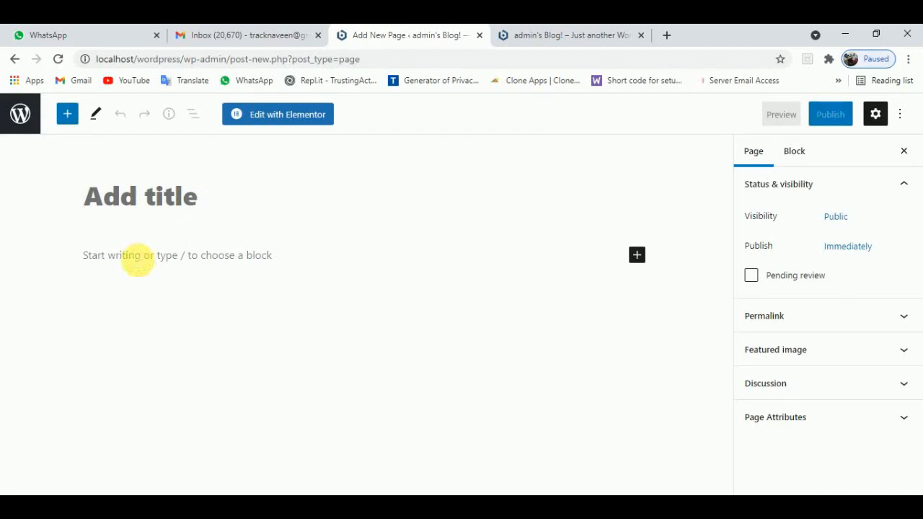
{"action": "left_click", "coordinate": [138, 258]}
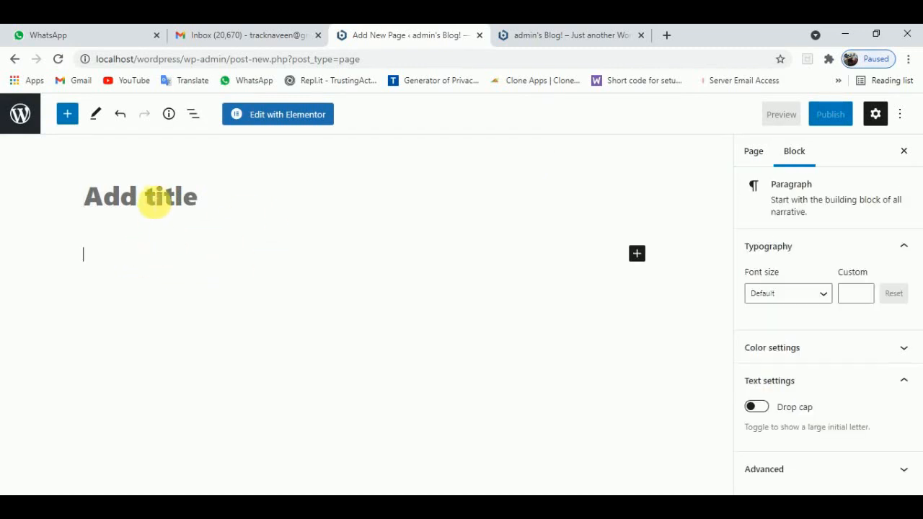
{"action": "left_click", "coordinate": [156, 197]}
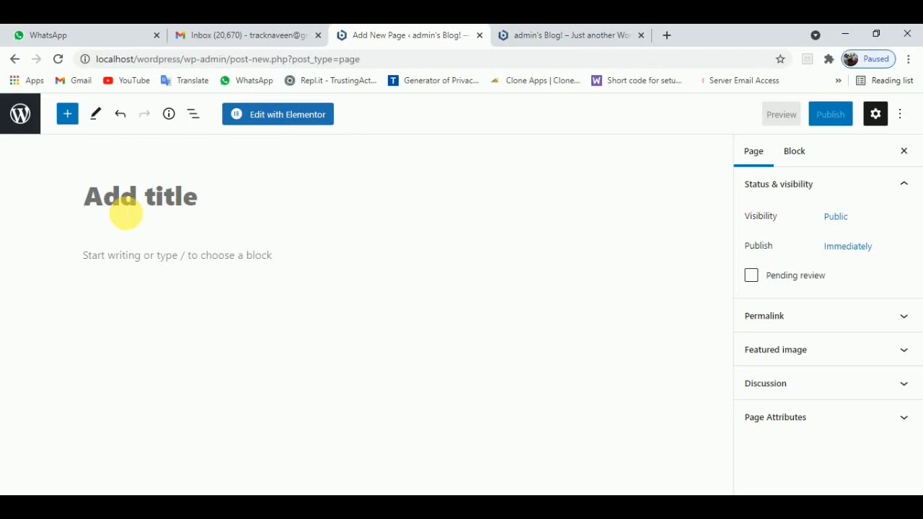
{"action": "type", "text": "Respo"}
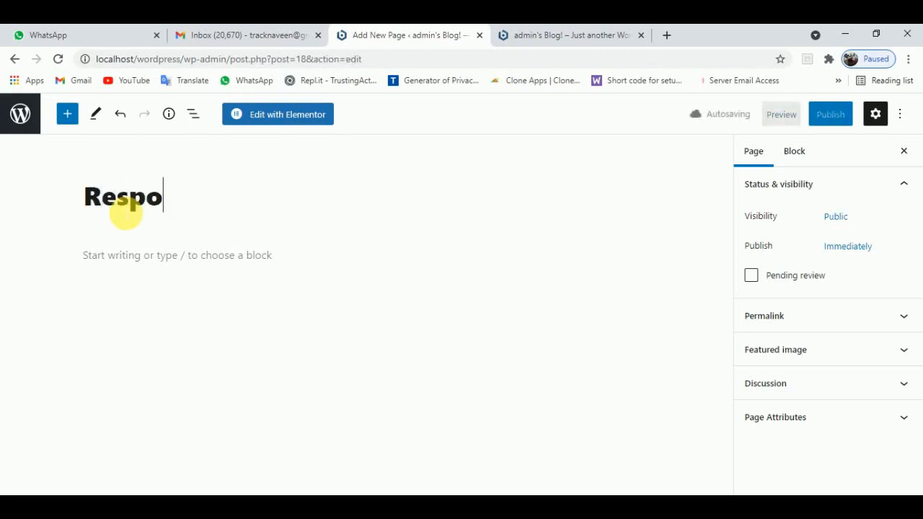
{"action": "type", "text": "nsive Lay"}
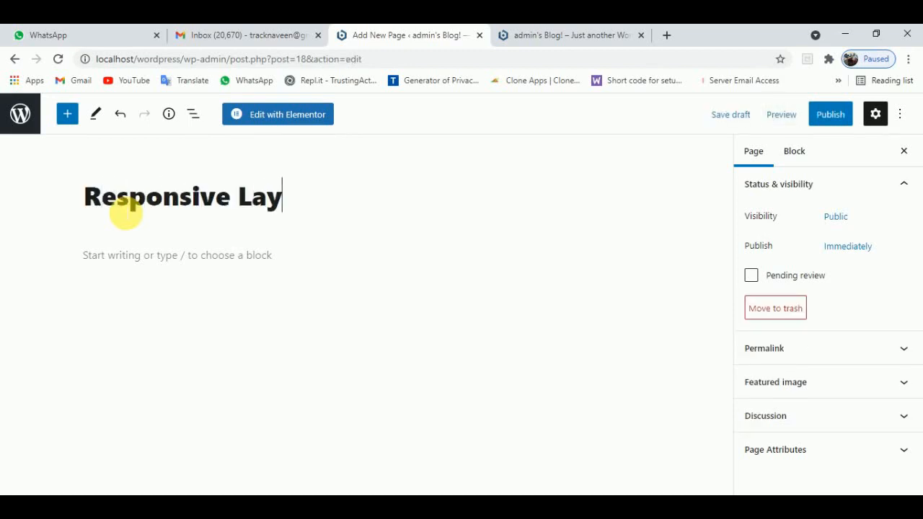
{"action": "type", "text": "out"}
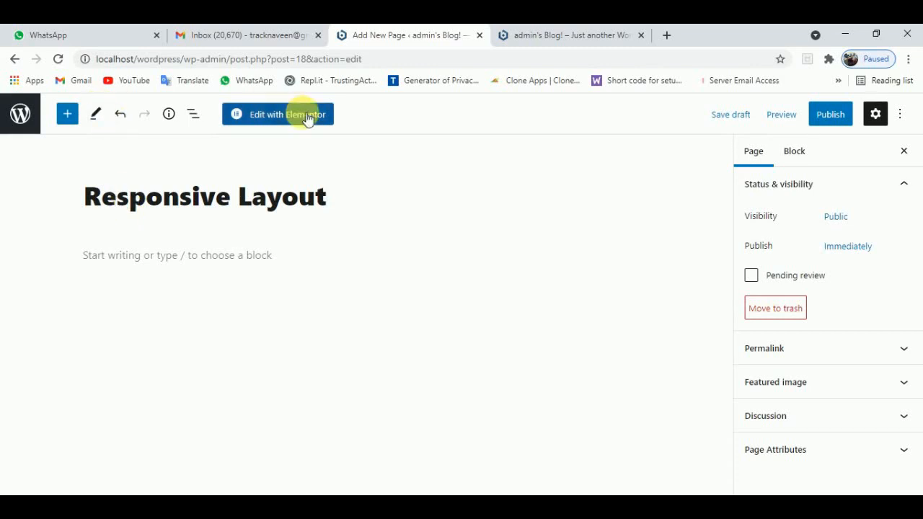
{"action": "left_click", "coordinate": [837, 121]}
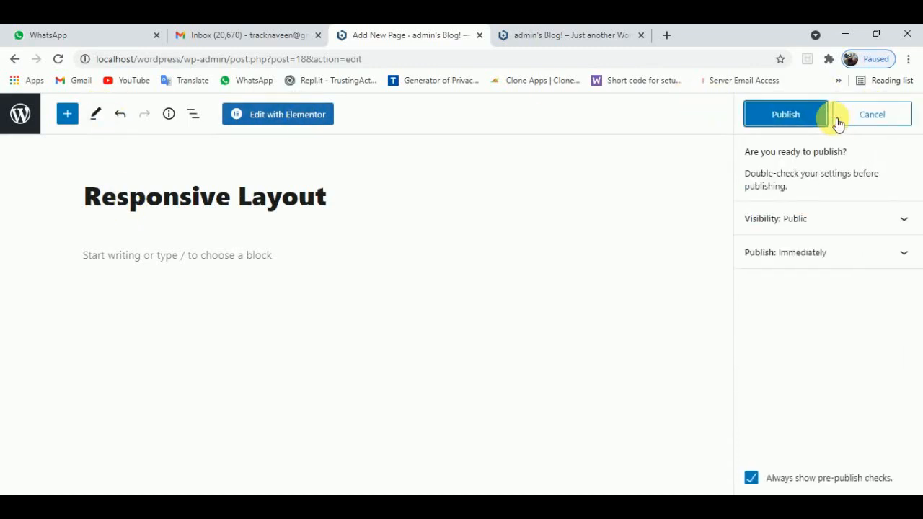
{"action": "left_click", "coordinate": [803, 121]}
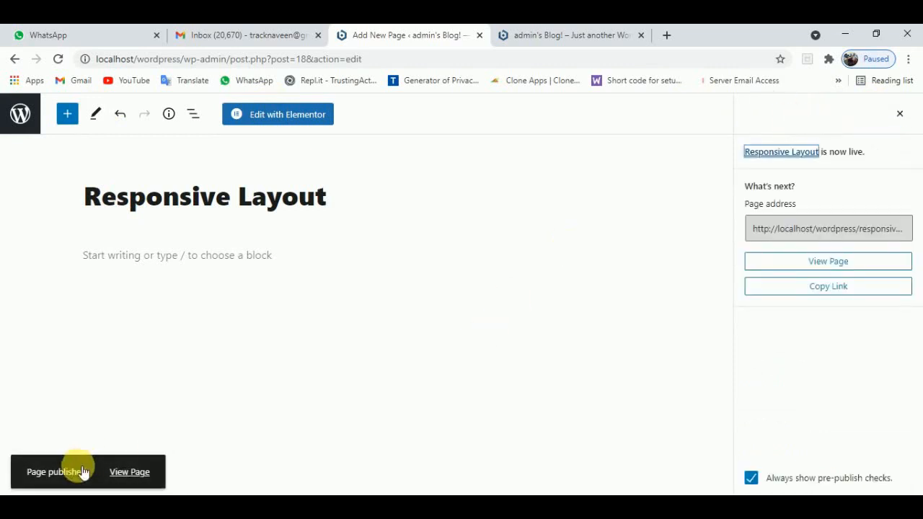
View the published page live on the site and close the old blog tab.
{"action": "left_click", "coordinate": [146, 475]}
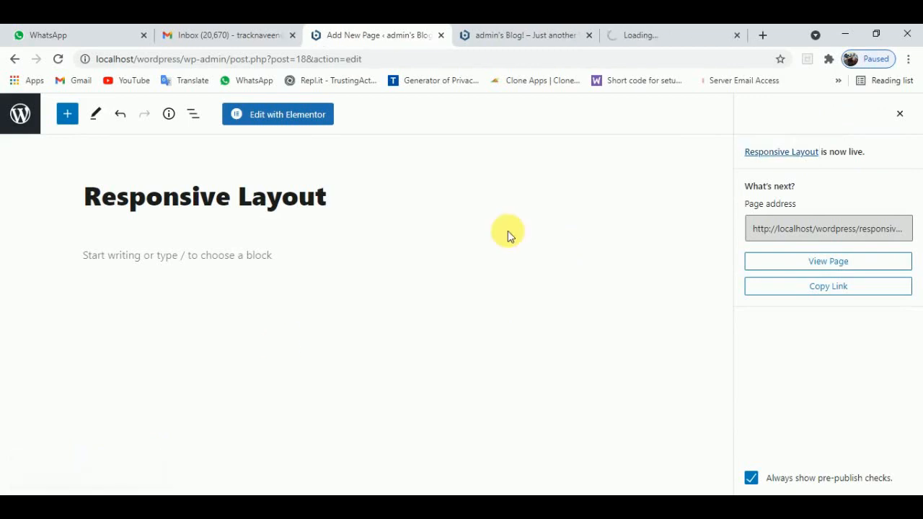
{"action": "left_click", "coordinate": [589, 35]}
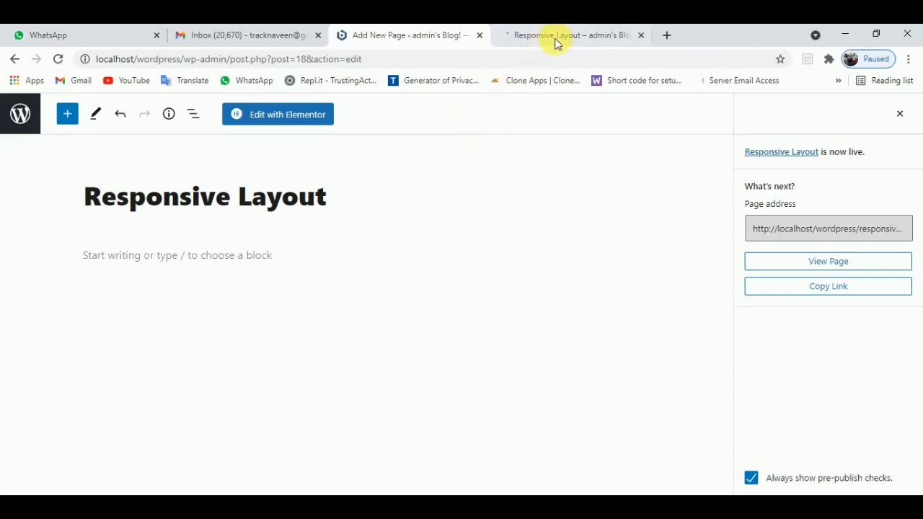
{"action": "left_click", "coordinate": [565, 40]}
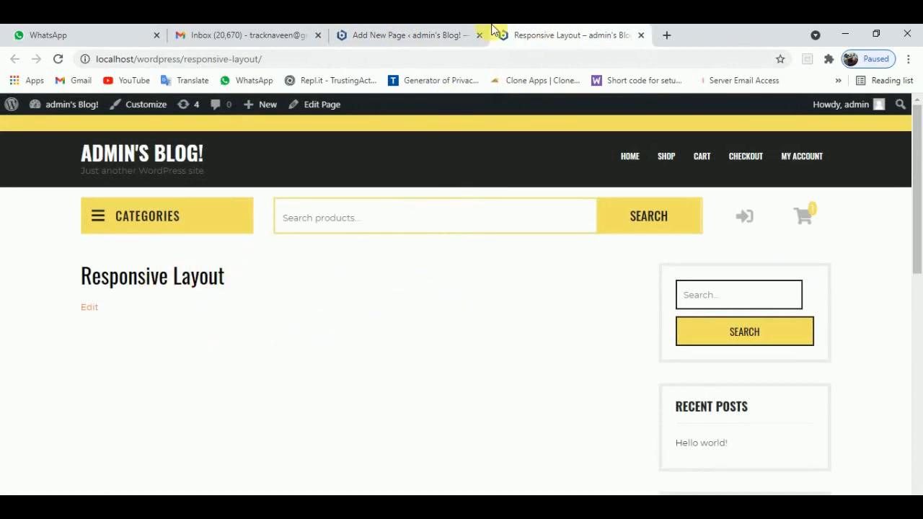
{"action": "left_click", "coordinate": [423, 31]}
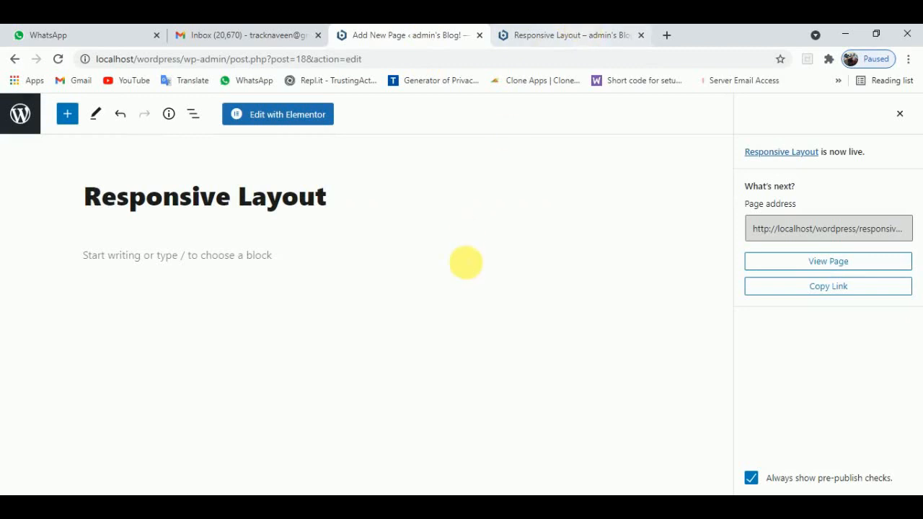
{"action": "left_click", "coordinate": [529, 33]}
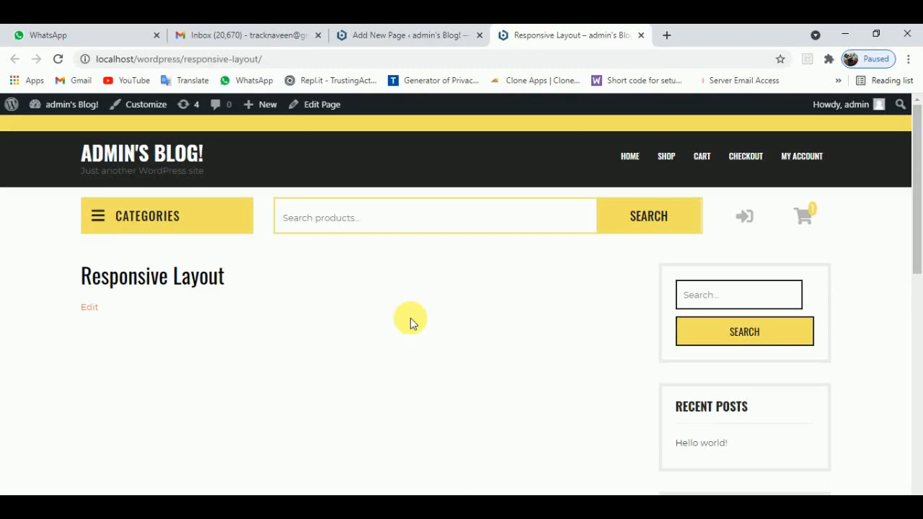
Return to the page in the block editor and open it for editing with Elementor.
{"action": "left_click", "coordinate": [380, 33]}
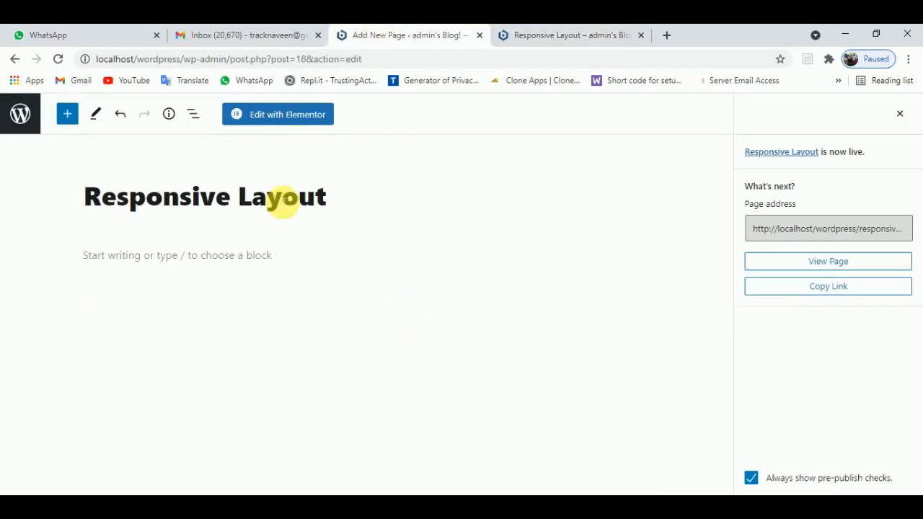
{"action": "left_click", "coordinate": [293, 124]}
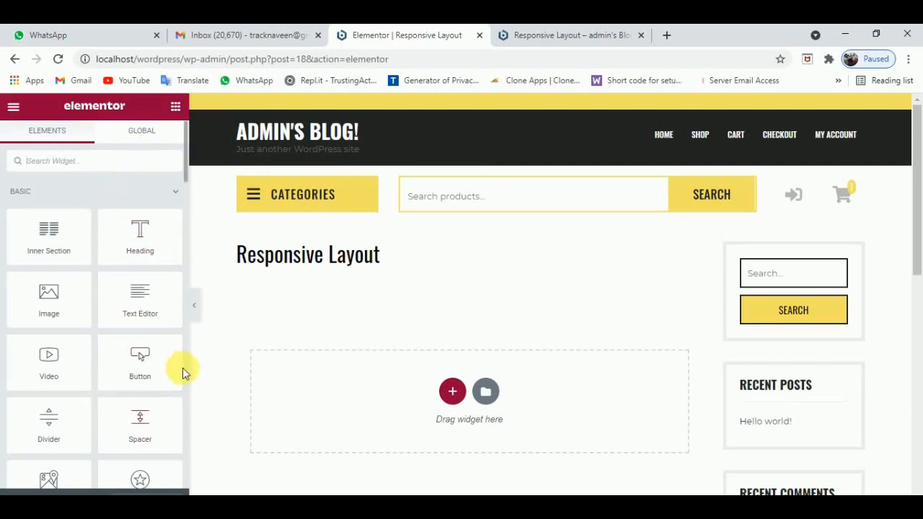
Look through Elementor's widget list, from the Basic widgets down to the General group and back.
{"action": "scroll", "coordinate": [83, 310], "scroll_direction": "down", "scroll_amount": 2}
{"action": "scroll", "coordinate": [83, 310], "scroll_direction": "down", "scroll_amount": 20}
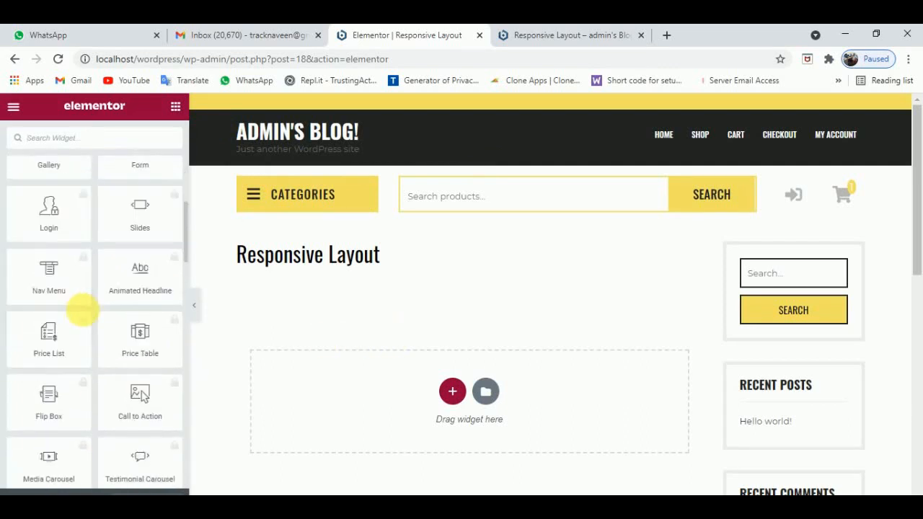
{"action": "scroll", "coordinate": [89, 317], "scroll_direction": "down", "scroll_amount": 3}
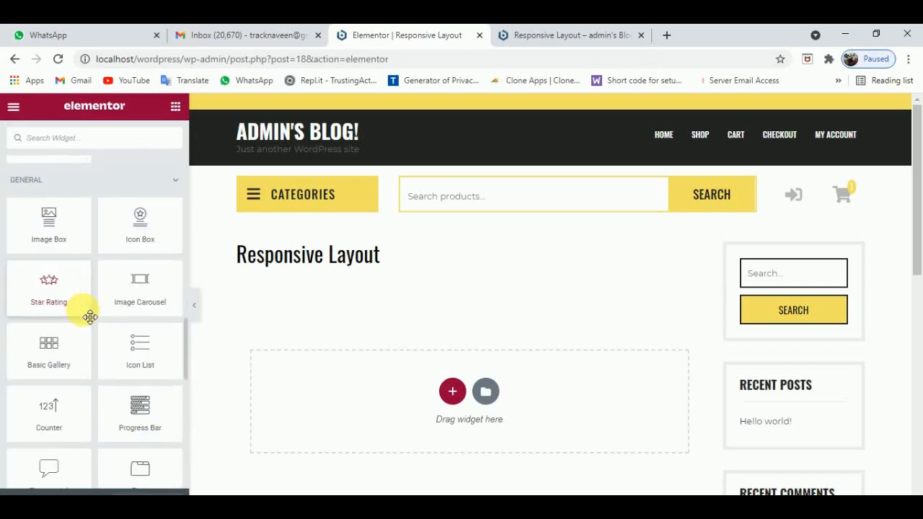
{"action": "scroll", "coordinate": [89, 317], "scroll_direction": "down", "scroll_amount": 5}
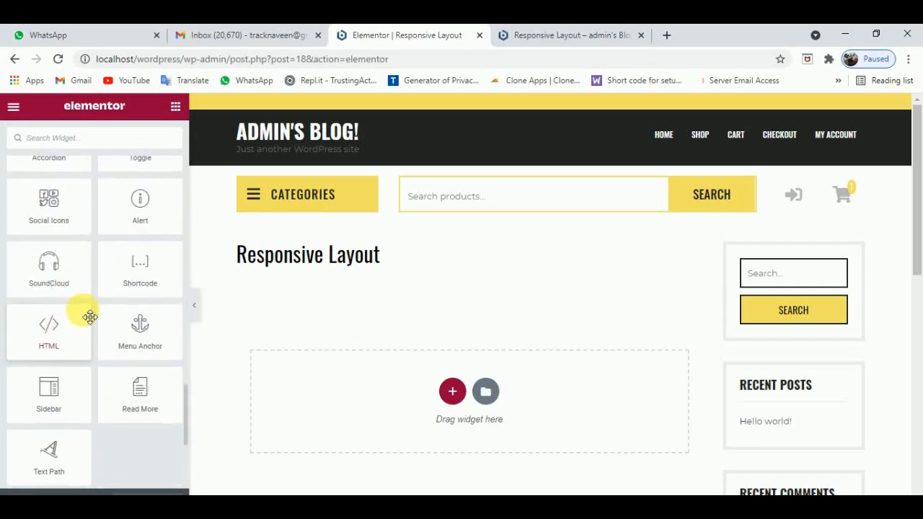
{"action": "scroll", "coordinate": [90, 317], "scroll_direction": "up", "scroll_amount": 8}
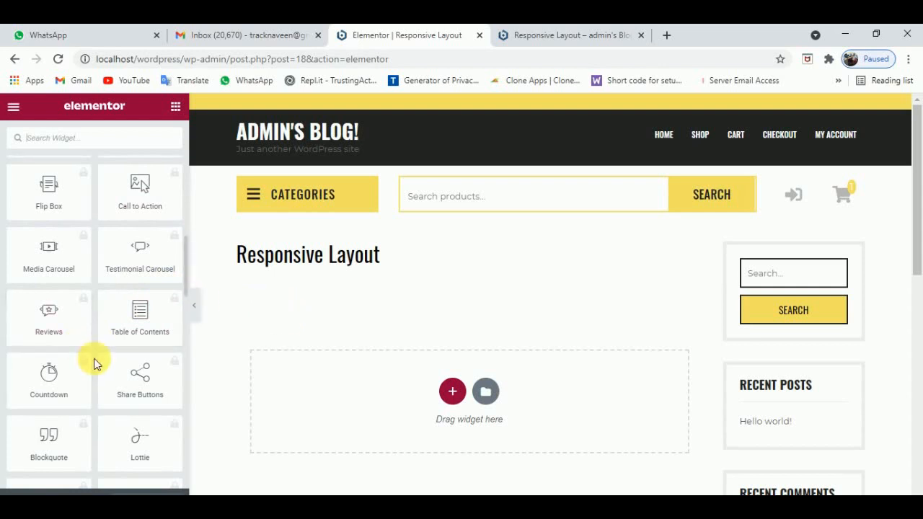
{"action": "scroll", "coordinate": [93, 363], "scroll_direction": "down", "scroll_amount": 10}
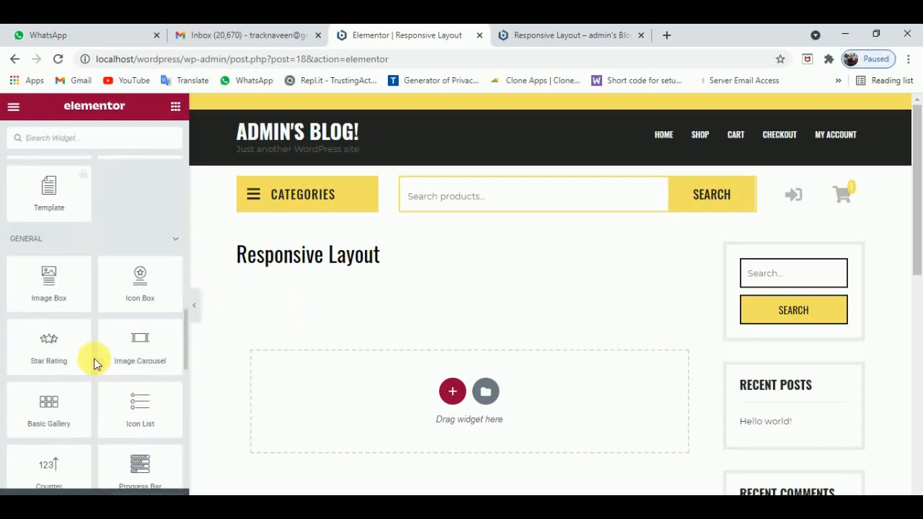
{"action": "scroll", "coordinate": [141, 336], "scroll_direction": "up", "scroll_amount": 10}
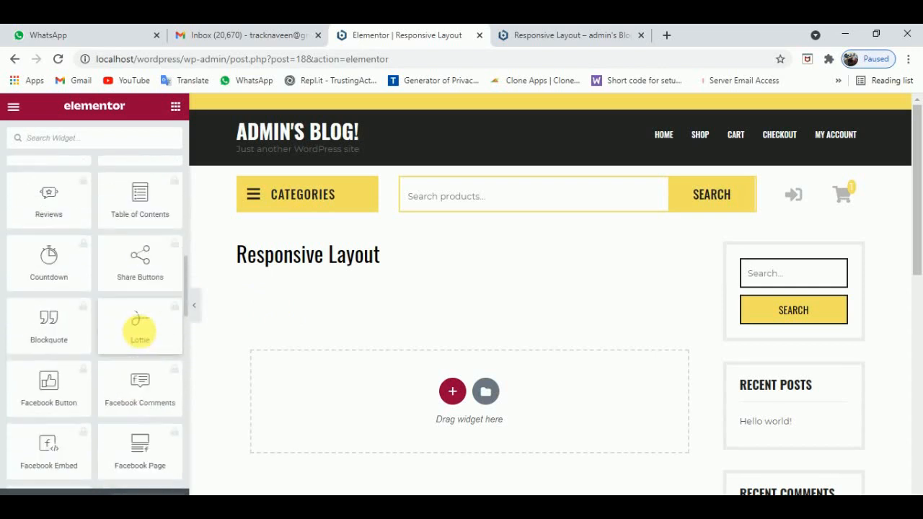
{"action": "scroll", "coordinate": [142, 335], "scroll_direction": "up", "scroll_amount": 3}
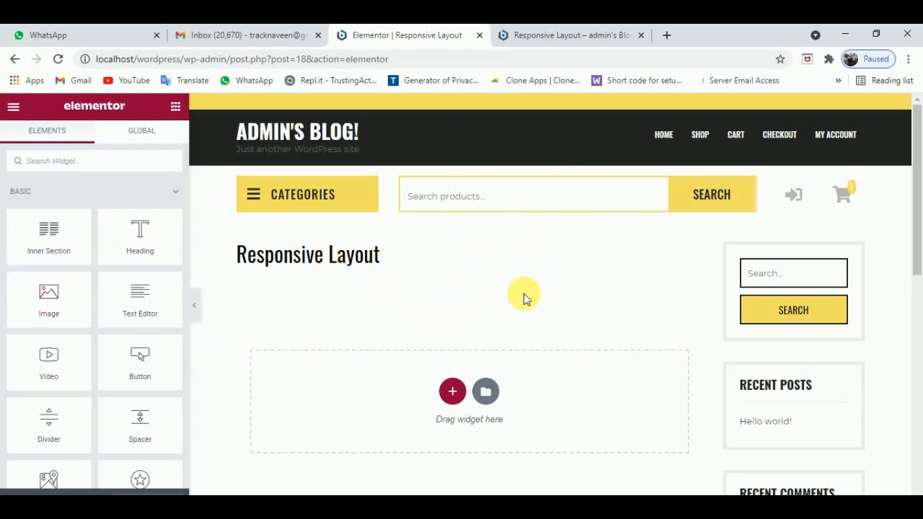
Compare the live page with its Elementor canvas and highlight the "Responsive Layout" title there.
{"action": "left_click", "coordinate": [592, 34]}
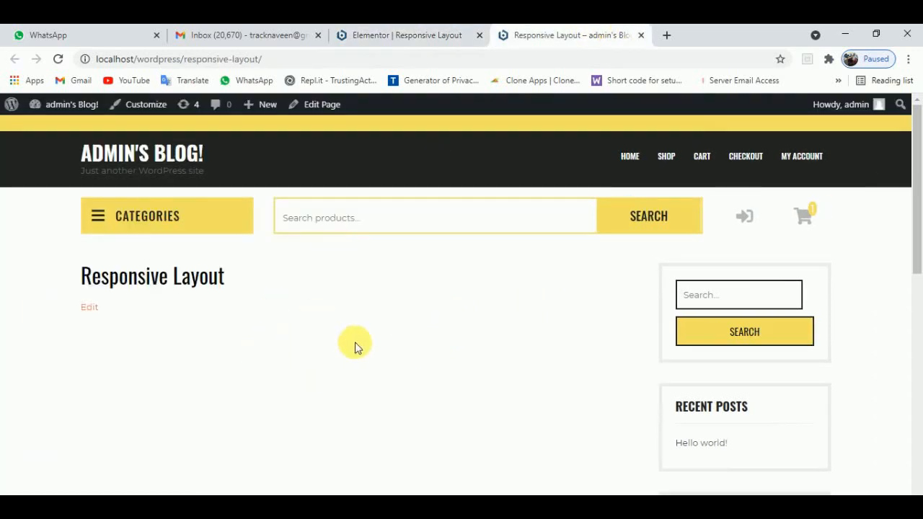
{"action": "left_click", "coordinate": [416, 33]}
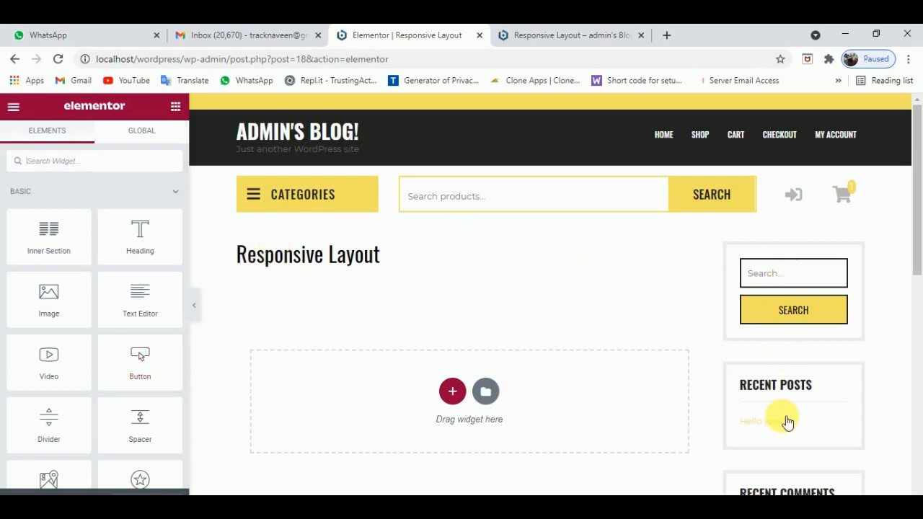
{"action": "left_click_drag", "start_coordinate": [242, 254], "coordinate": [443, 250]}
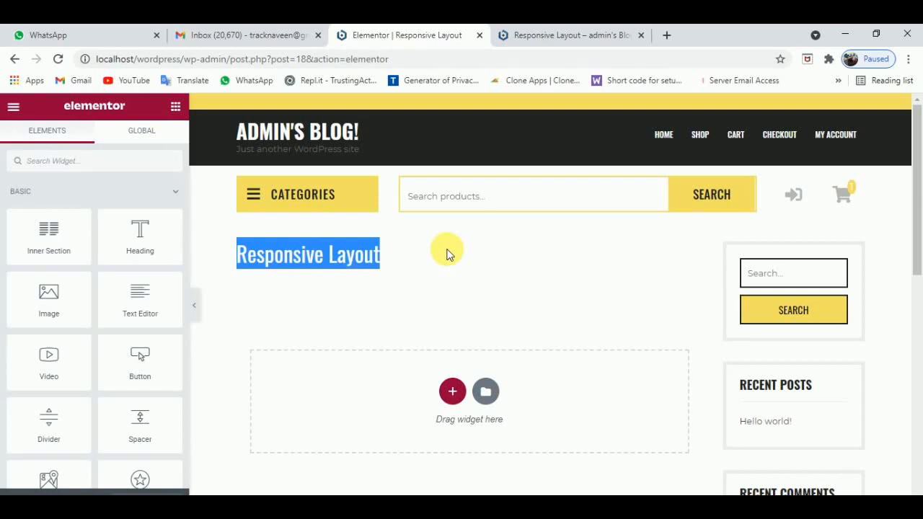
Look through Elementor's template library, covering the Pages, Blocks and My Templates collections.
{"action": "left_click", "coordinate": [458, 274]}
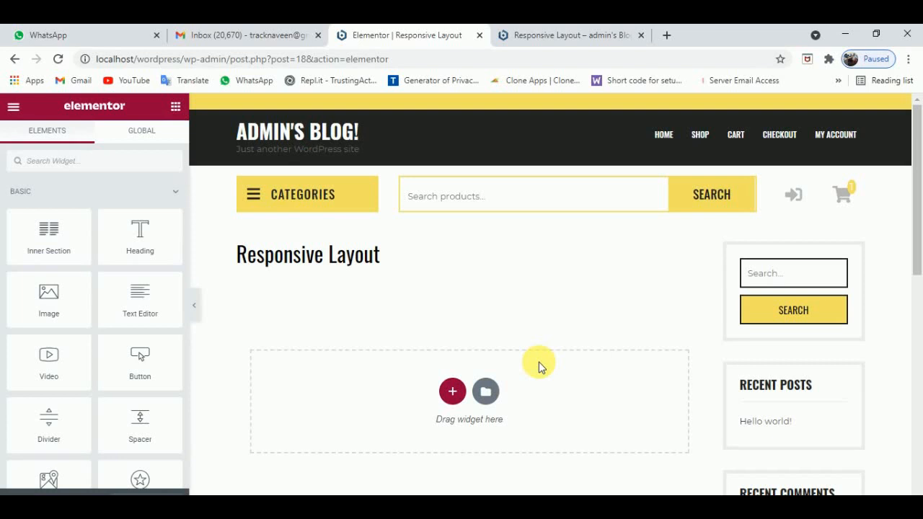
{"action": "left_click", "coordinate": [486, 392]}
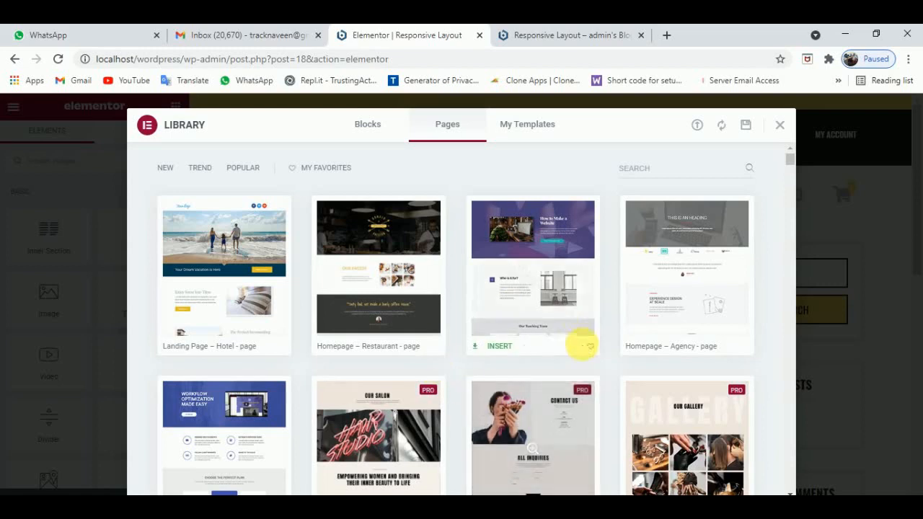
{"action": "scroll", "coordinate": [583, 349], "scroll_direction": "down", "scroll_amount": 1}
{"action": "scroll", "coordinate": [303, 294], "scroll_direction": "down", "scroll_amount": 5}
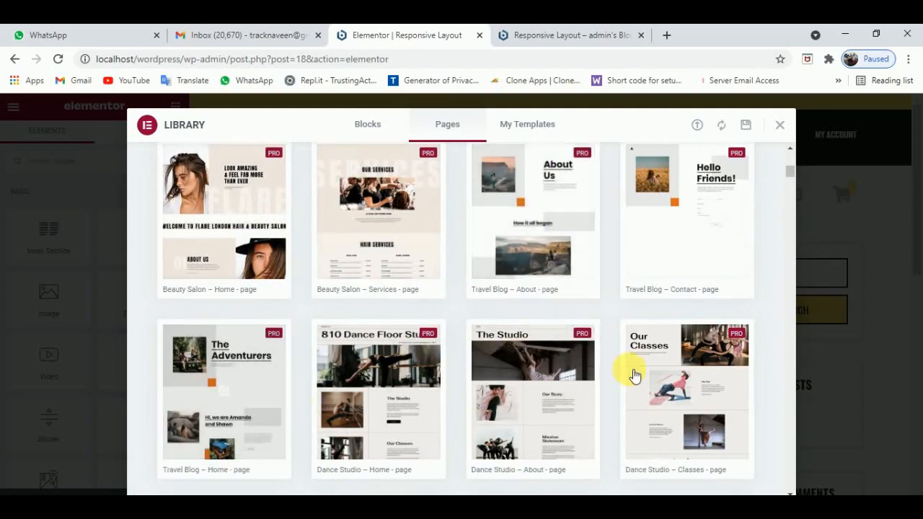
{"action": "scroll", "coordinate": [635, 375], "scroll_direction": "up", "scroll_amount": 5}
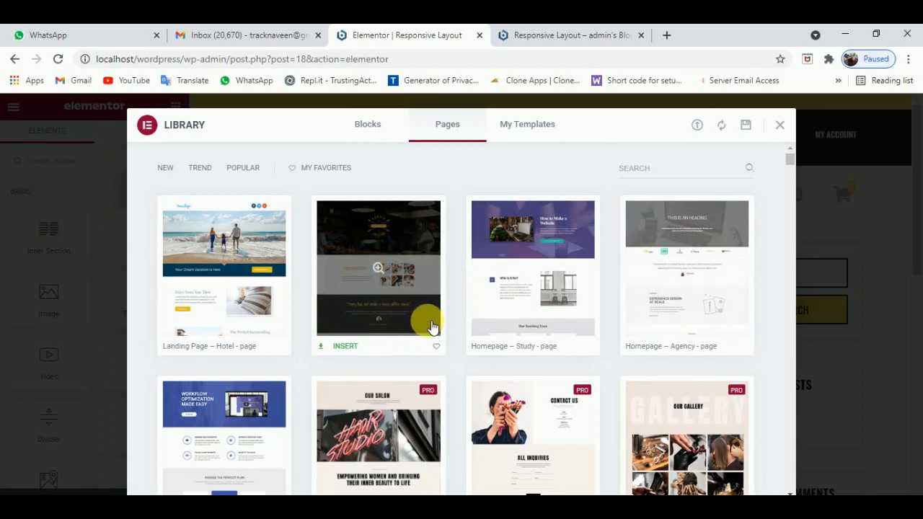
{"action": "left_click", "coordinate": [545, 130]}
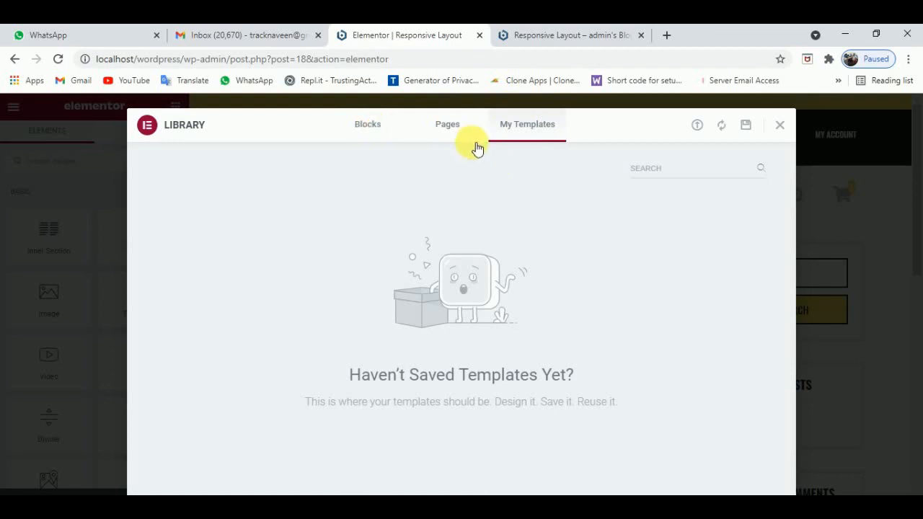
{"action": "left_click", "coordinate": [453, 131]}
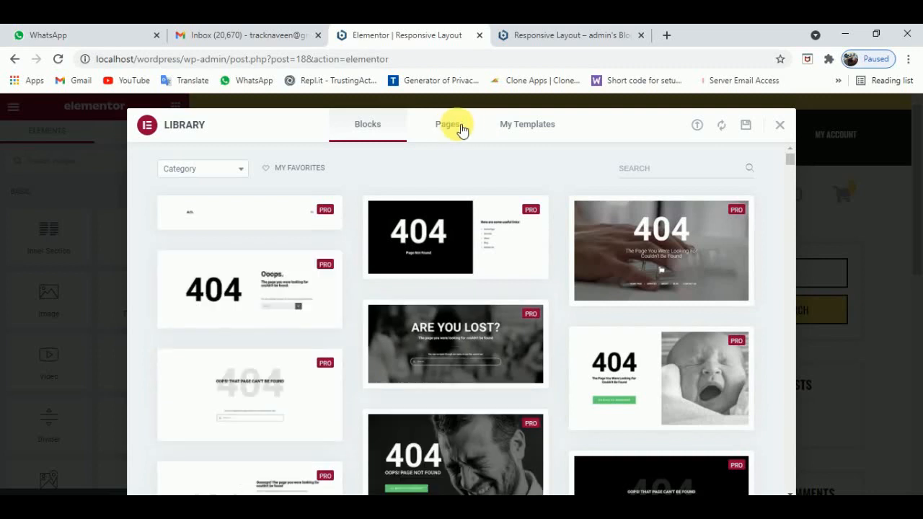
{"action": "left_click", "coordinate": [531, 128]}
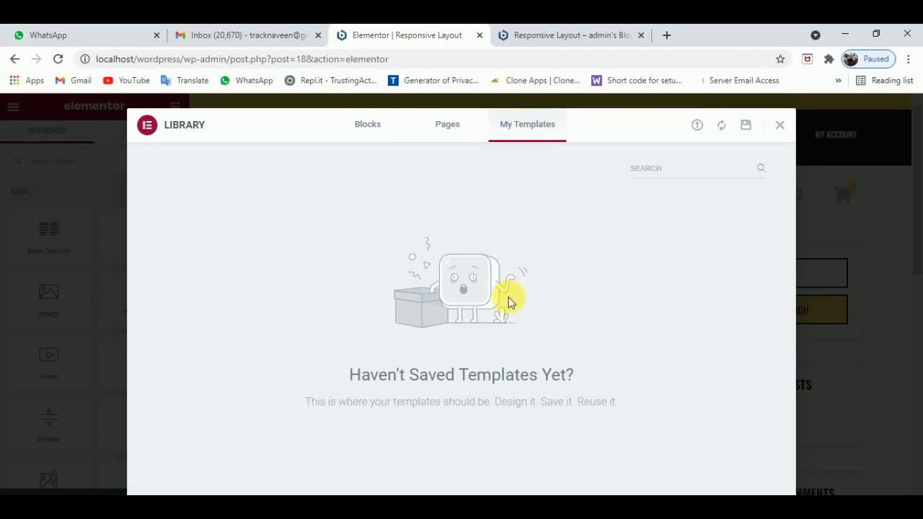
View the template import option and its file chooser, and close the library without importing anything.
{"action": "left_click", "coordinate": [697, 126]}
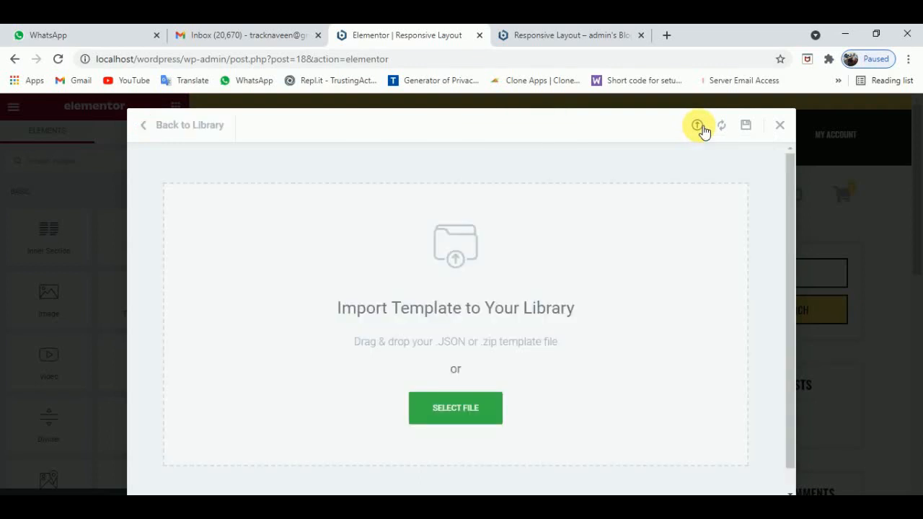
{"action": "left_click", "coordinate": [454, 421]}
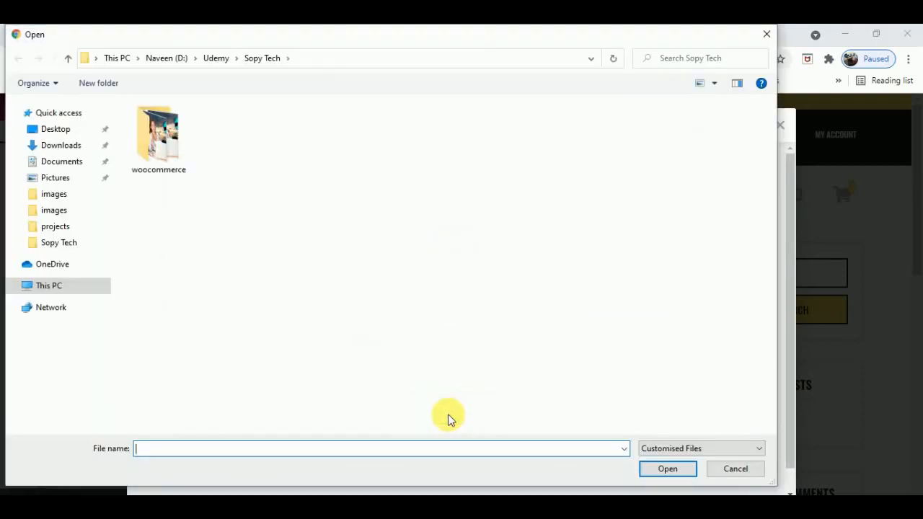
{"action": "left_click", "coordinate": [768, 36]}
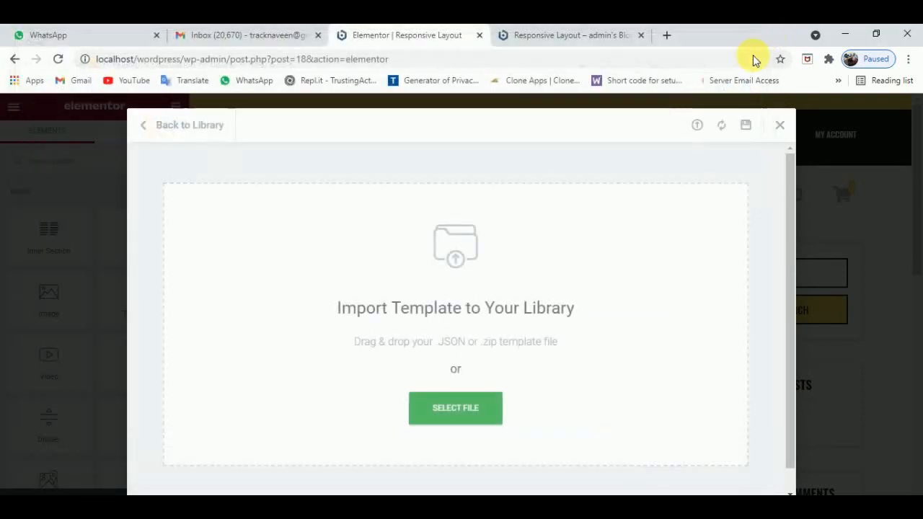
{"action": "left_click", "coordinate": [782, 128]}
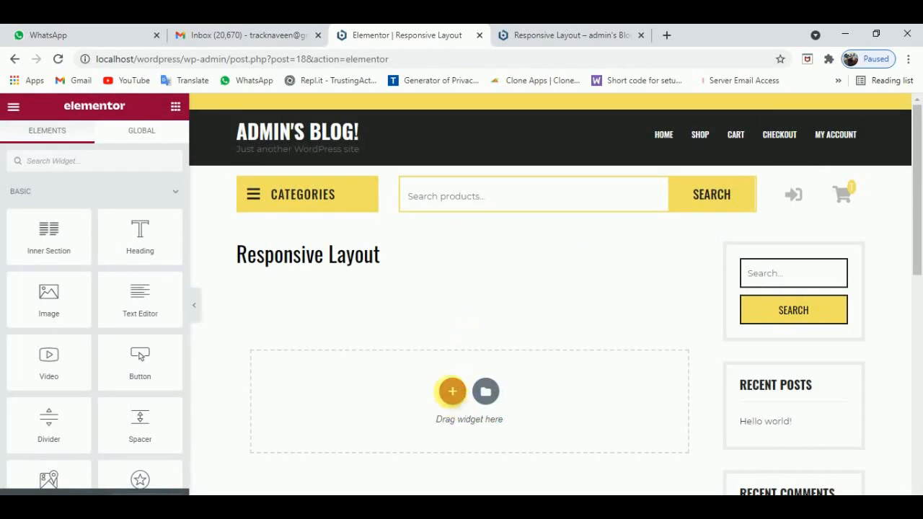
Add a new section with four equal columns under the "Responsive Layout" title.
{"action": "left_click", "coordinate": [452, 392]}
{"action": "scroll", "coordinate": [539, 323], "scroll_direction": "down", "scroll_amount": 1}
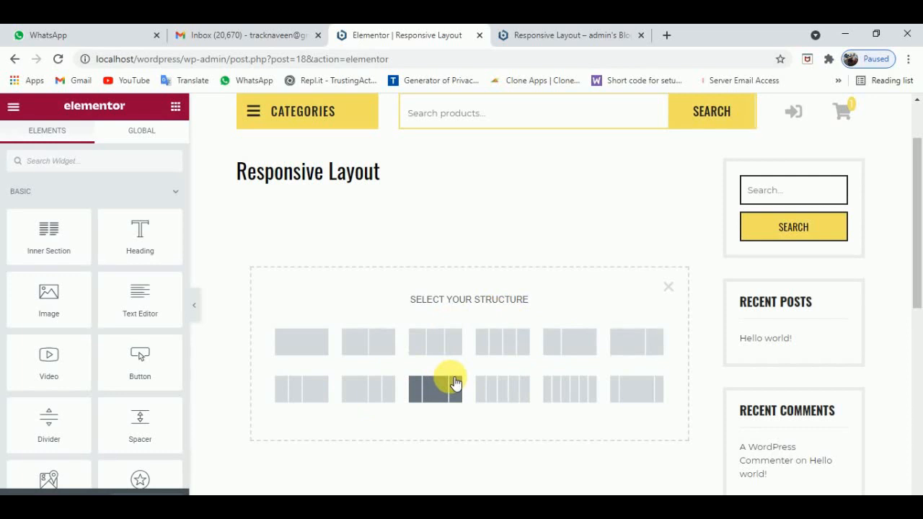
{"action": "left_click", "coordinate": [505, 352]}
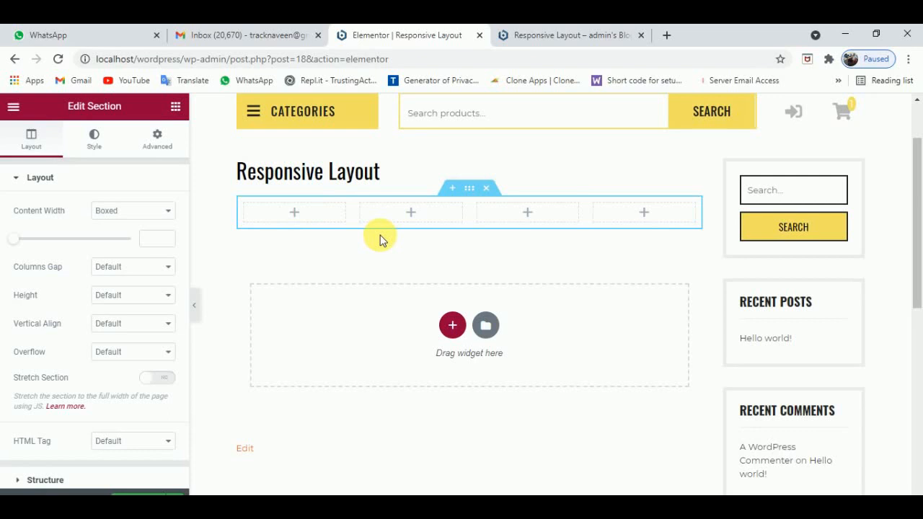
Add a second section with two equal columns below the four-column section.
{"action": "left_click", "coordinate": [450, 325]}
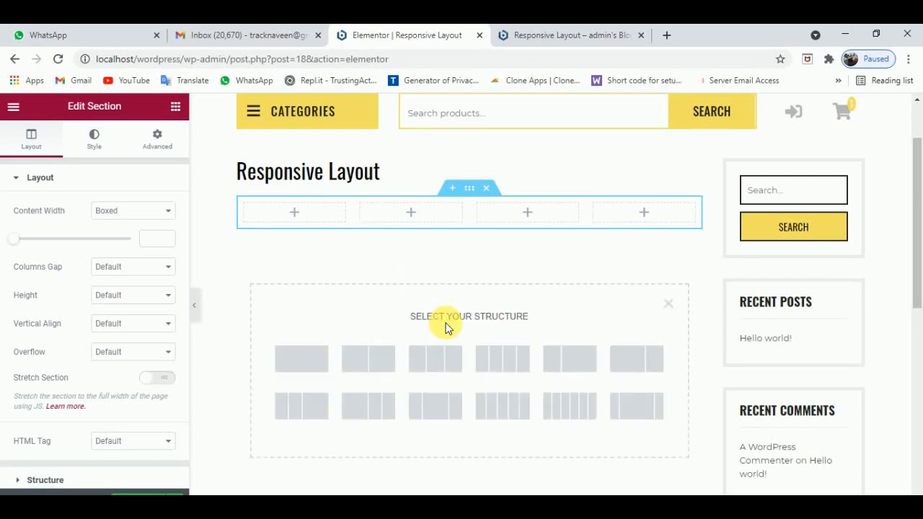
{"action": "left_click", "coordinate": [370, 361]}
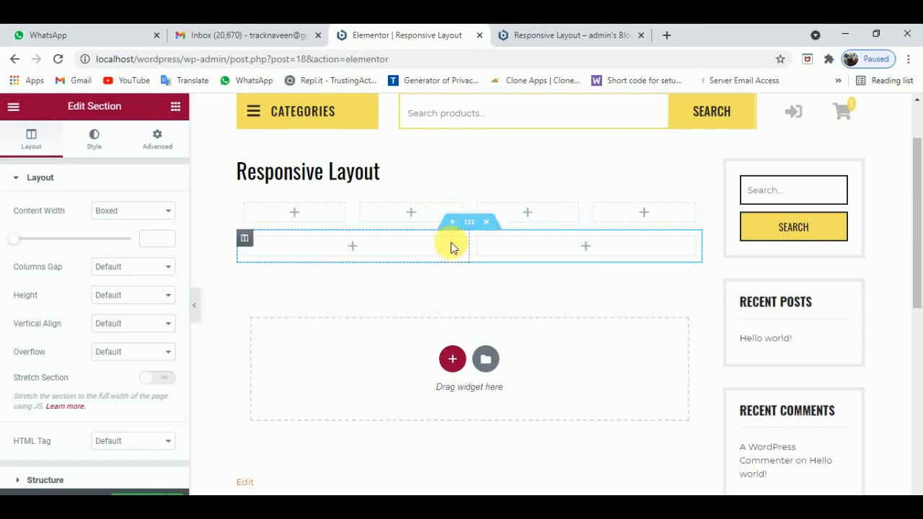
{"action": "left_click", "coordinate": [326, 215]}
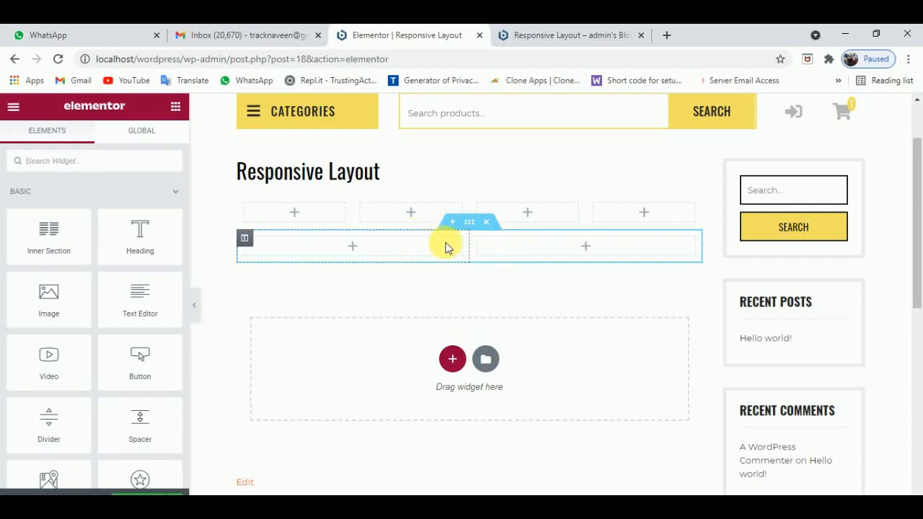
Insert a three-equal-column section between the two existing sections and delete the two-column section.
{"action": "left_click", "coordinate": [456, 225]}
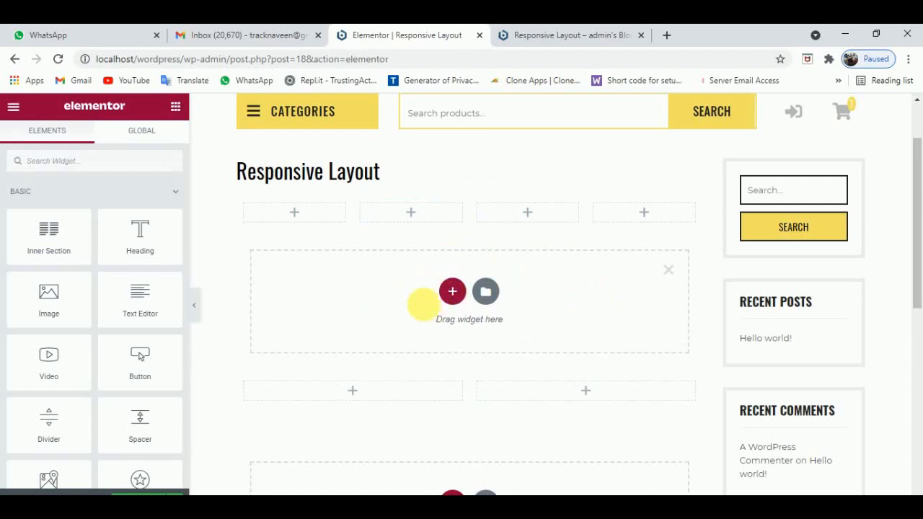
{"action": "left_click", "coordinate": [451, 292]}
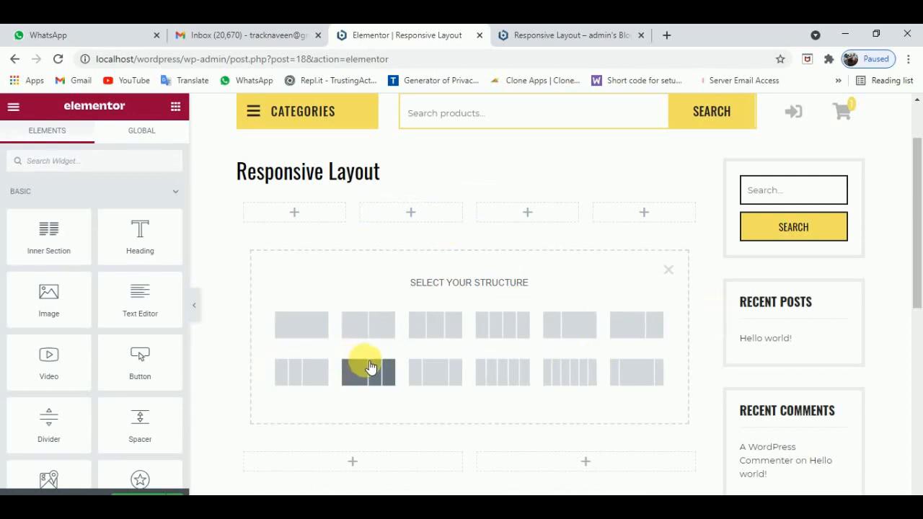
{"action": "left_click", "coordinate": [443, 333]}
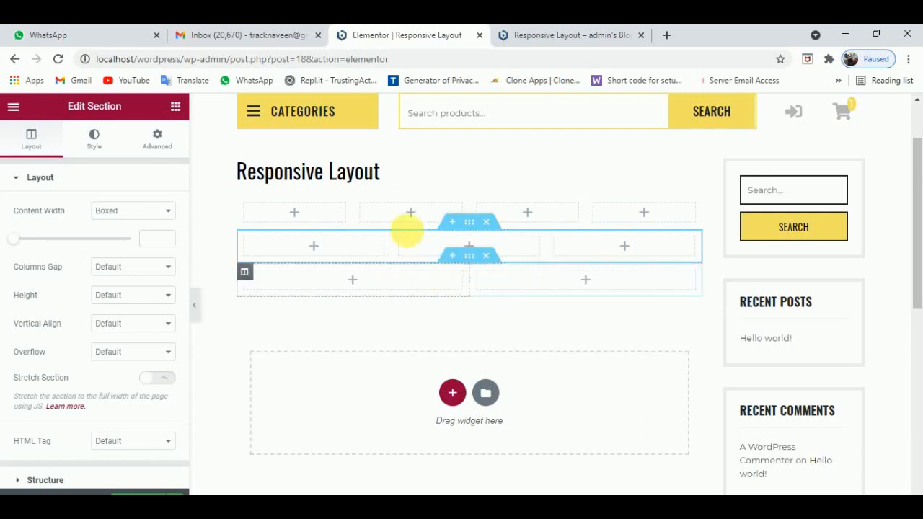
{"action": "left_click", "coordinate": [489, 257]}
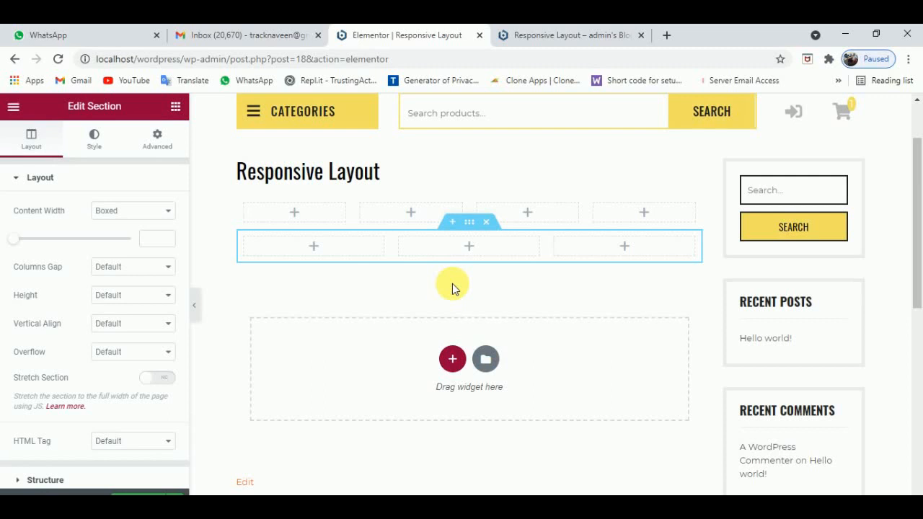
Set the three-column section's content width to Full Width and its columns gap to No Gap.
{"action": "left_click", "coordinate": [474, 226]}
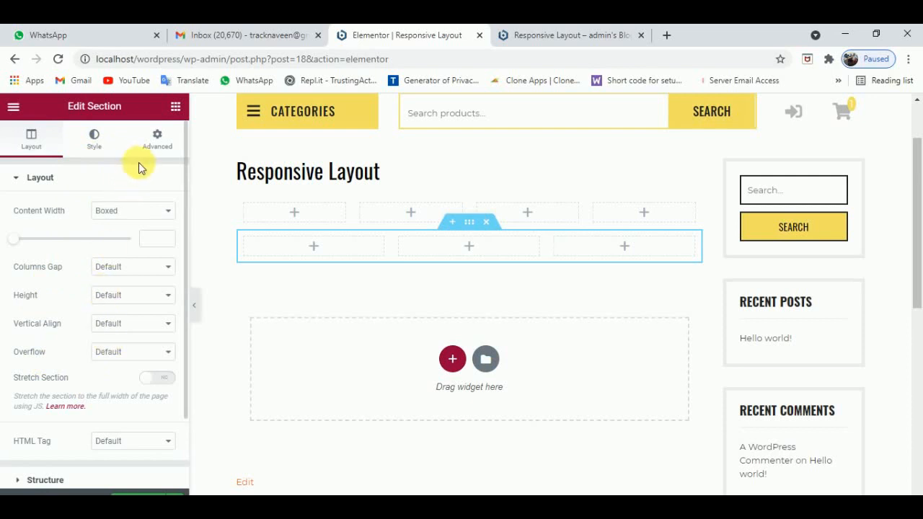
{"action": "left_click", "coordinate": [177, 108]}
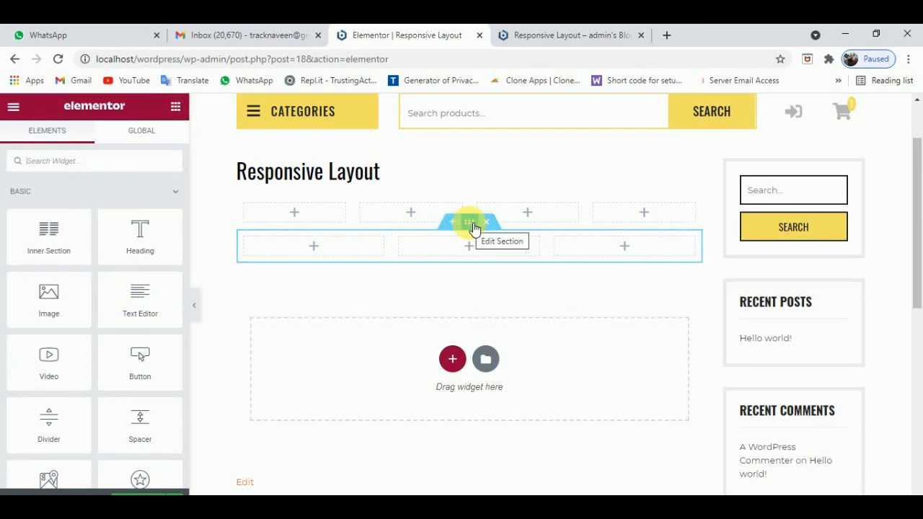
{"action": "left_click", "coordinate": [469, 223]}
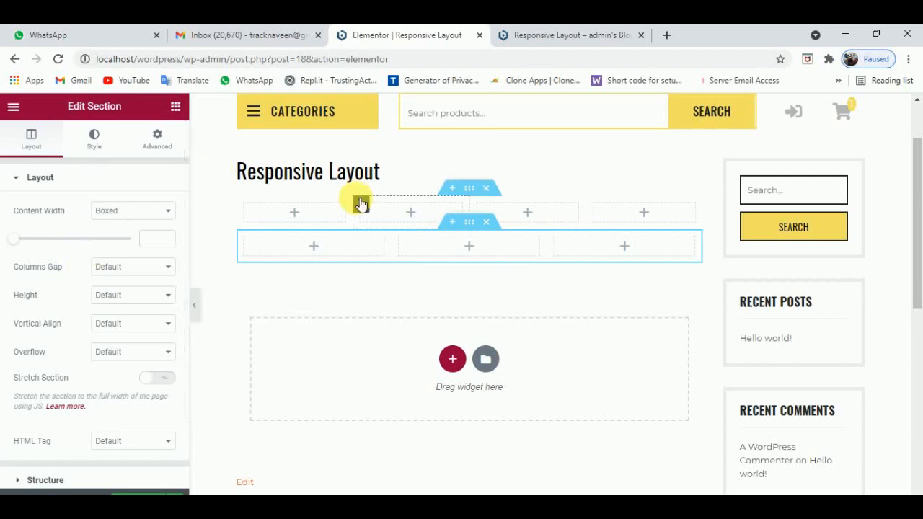
{"action": "left_click", "coordinate": [137, 213]}
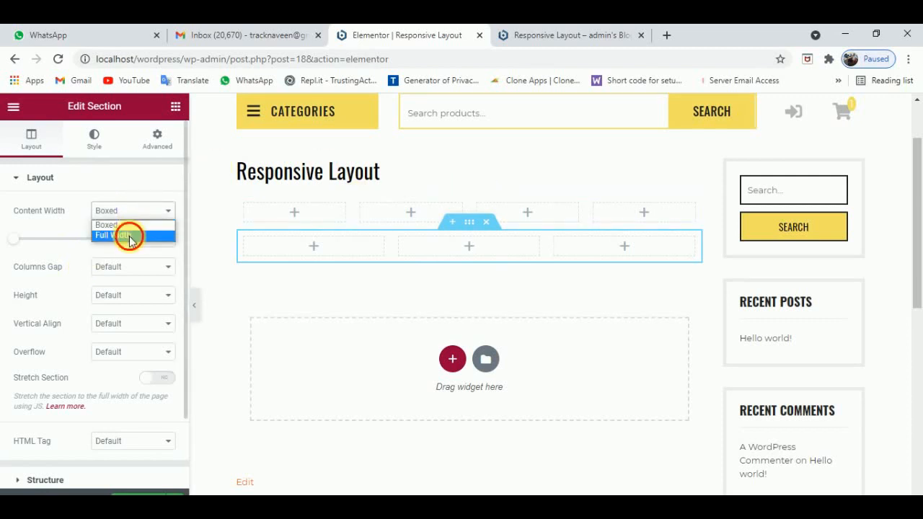
{"action": "left_click", "coordinate": [129, 236]}
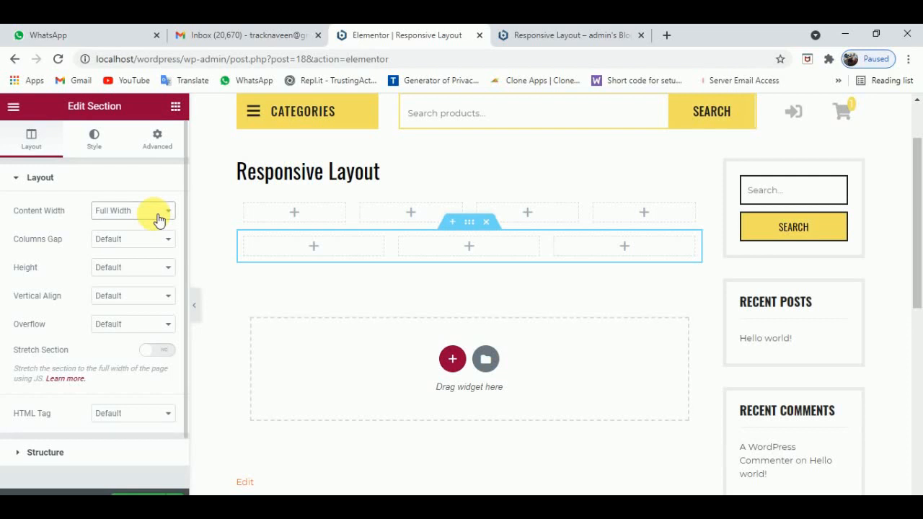
{"action": "left_click", "coordinate": [159, 220]}
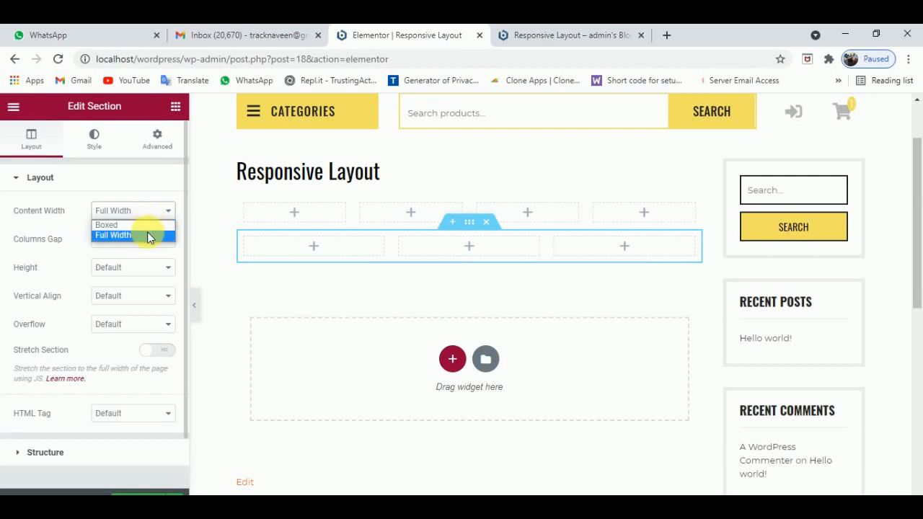
{"action": "left_click", "coordinate": [148, 236]}
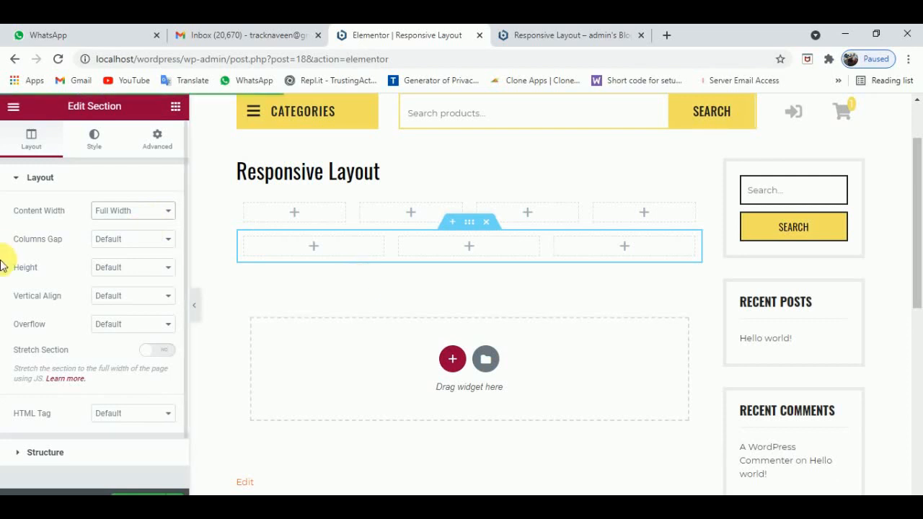
{"action": "left_click", "coordinate": [157, 241]}
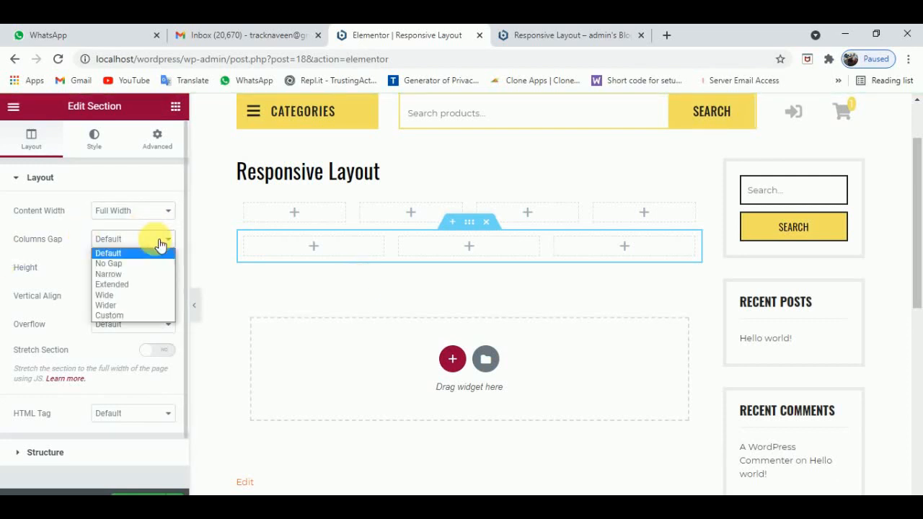
{"action": "left_click", "coordinate": [130, 266]}
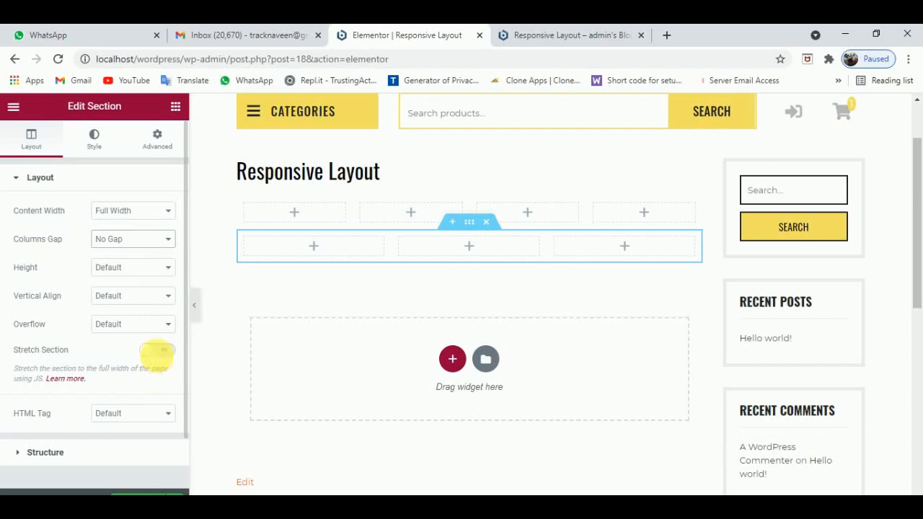
Try Stretch Section on the three-column section, toggling it several times and leaving it off.
{"action": "left_click", "coordinate": [162, 359]}
{"action": "left_click", "coordinate": [161, 359]}
{"action": "left_click", "coordinate": [162, 359]}
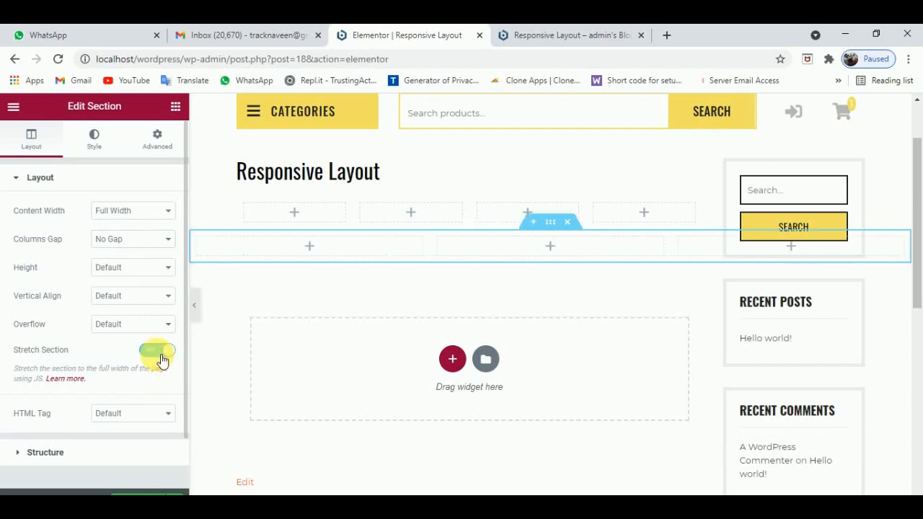
{"action": "left_click", "coordinate": [162, 359]}
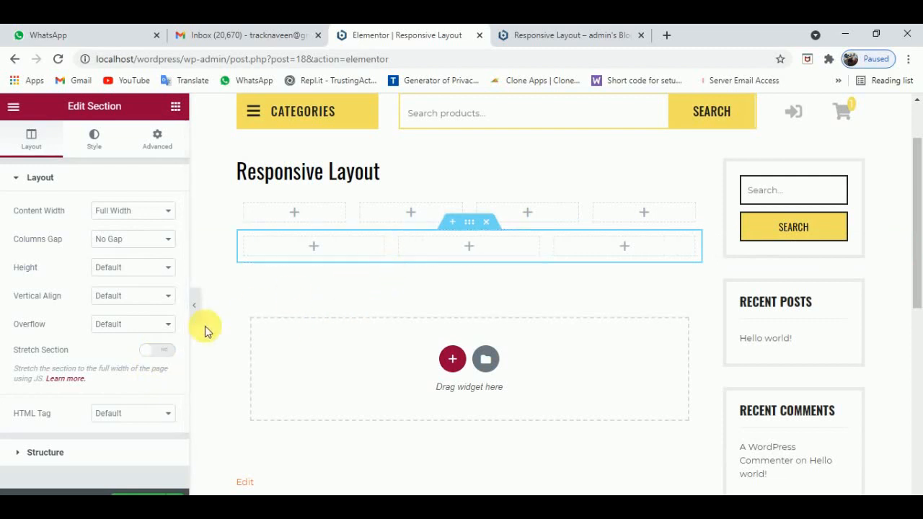
{"action": "left_click", "coordinate": [160, 352]}
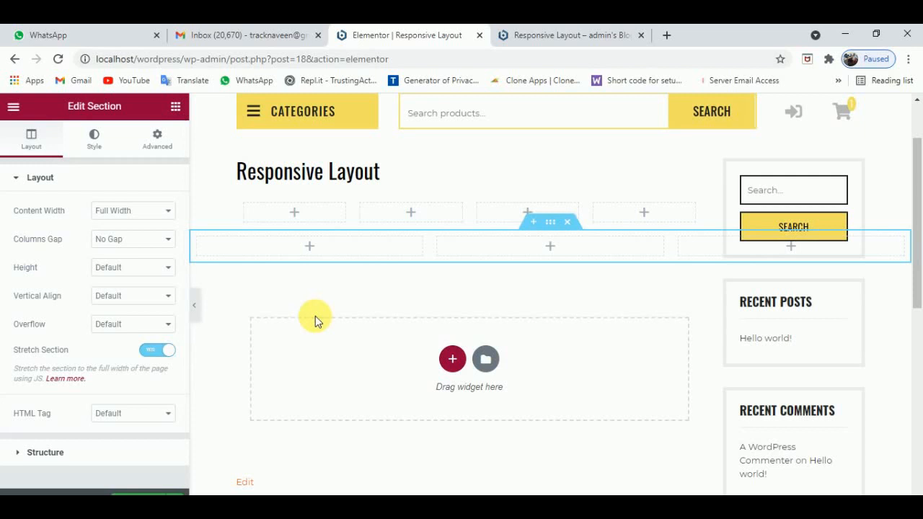
{"action": "left_click", "coordinate": [159, 352]}
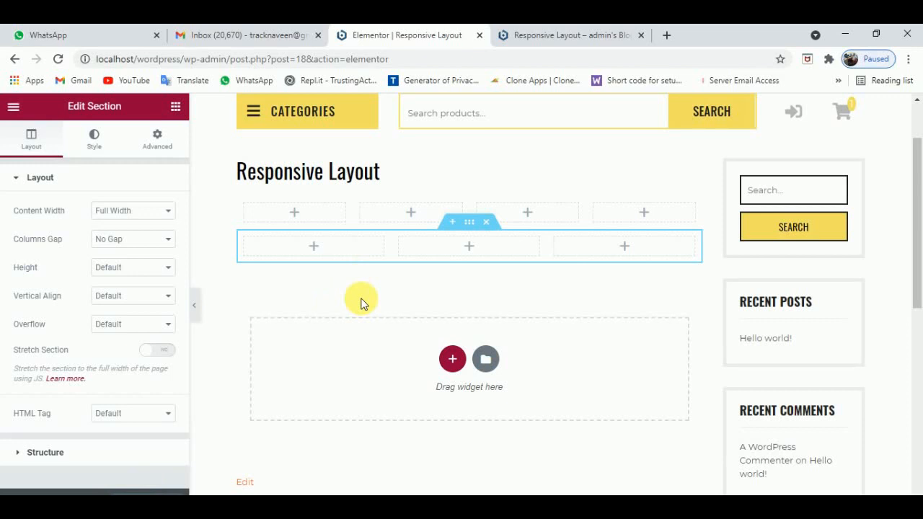
Add a Heading widget with HTML tag H4 to the four-column section's first column and a Text Editor widget to its second column.
{"action": "left_click", "coordinate": [176, 106]}
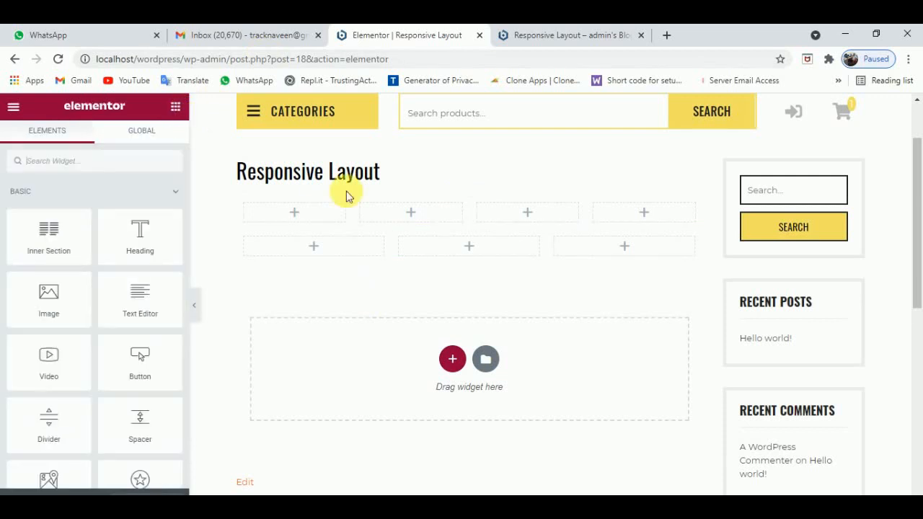
{"action": "left_click", "coordinate": [319, 218]}
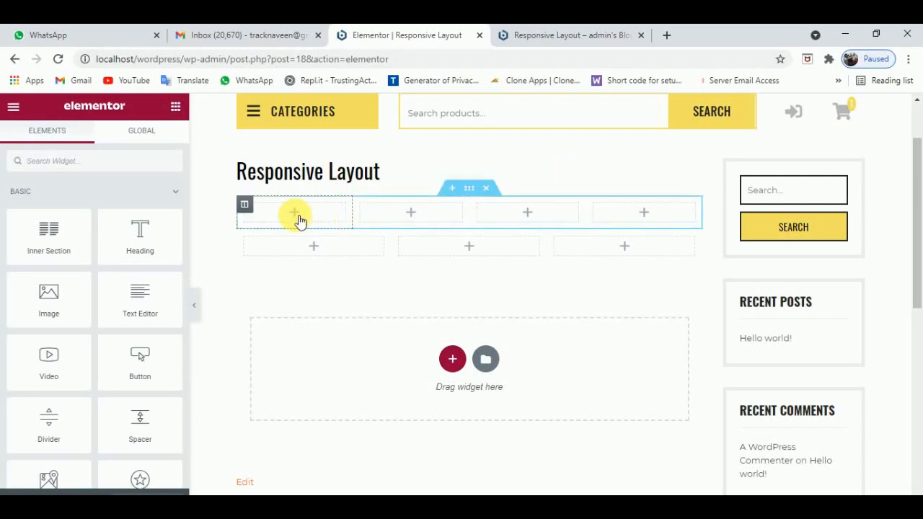
{"action": "left_click", "coordinate": [468, 188]}
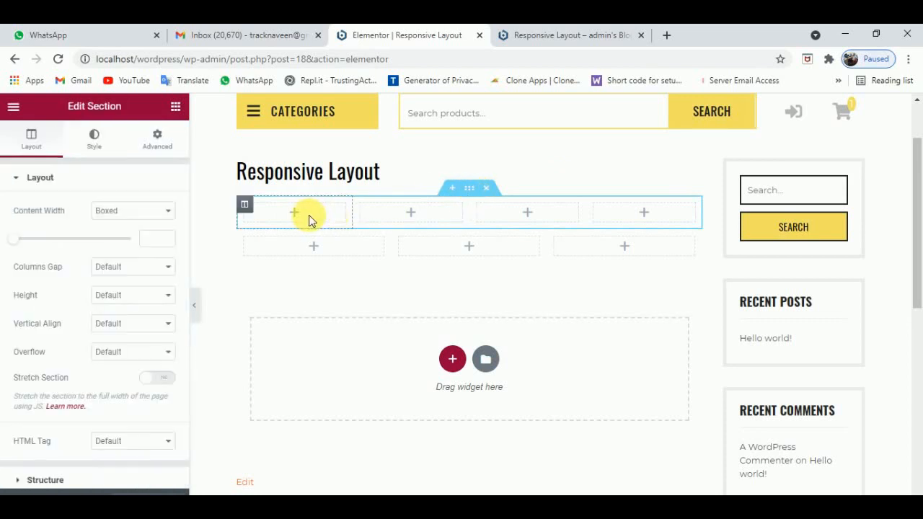
{"action": "left_click", "coordinate": [175, 107]}
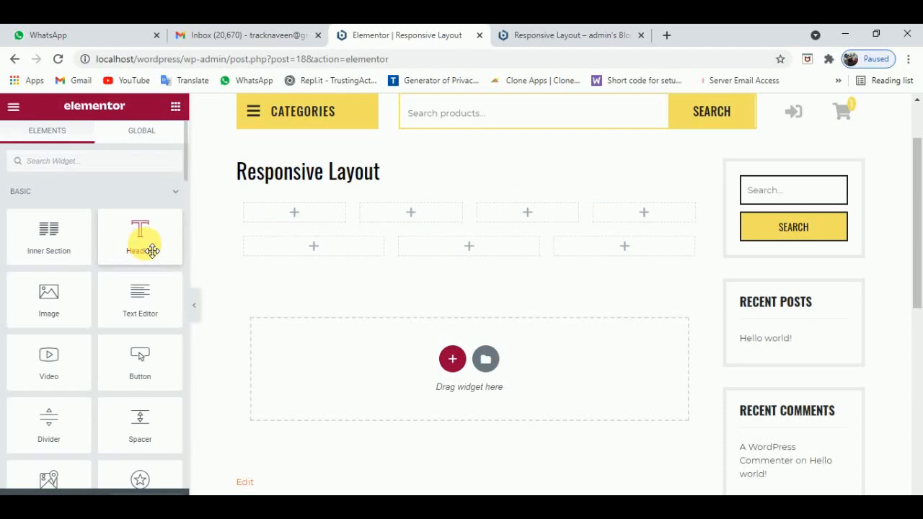
{"action": "left_click_drag", "start_coordinate": [148, 246], "coordinate": [261, 212]}
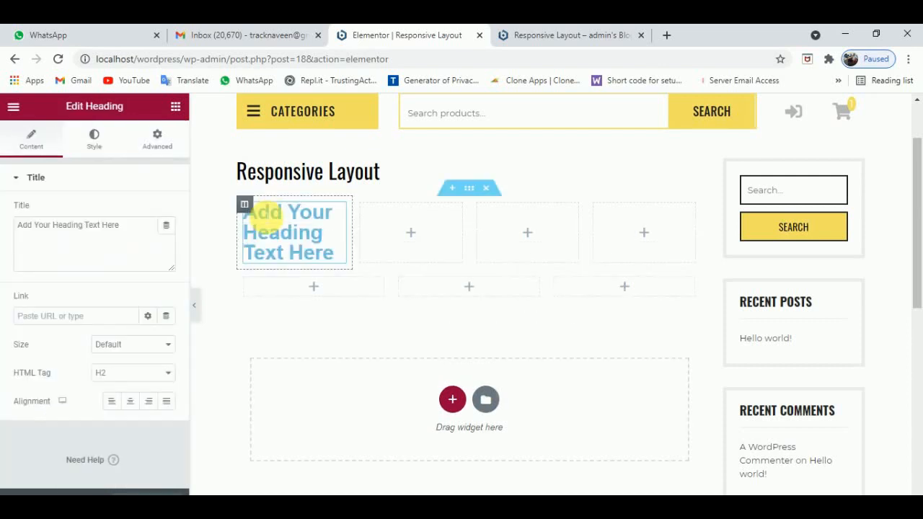
{"action": "left_click", "coordinate": [140, 241]}
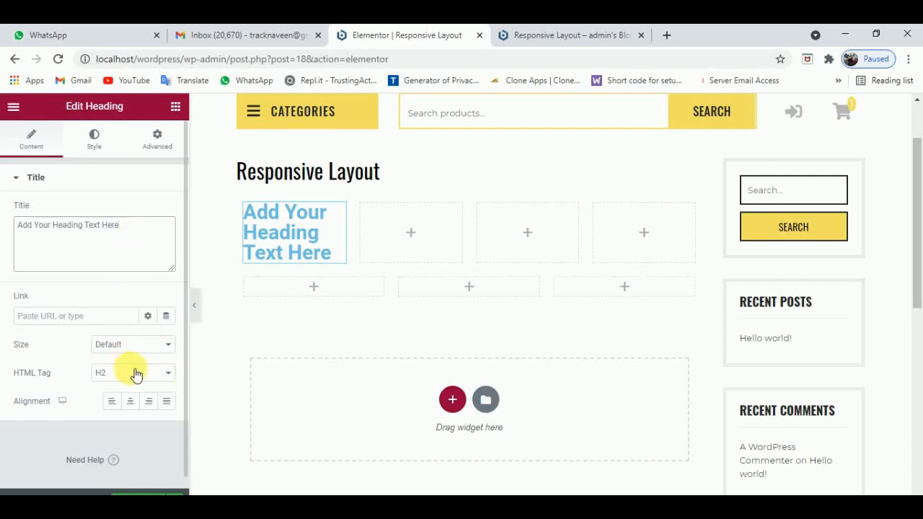
{"action": "left_click", "coordinate": [136, 374]}
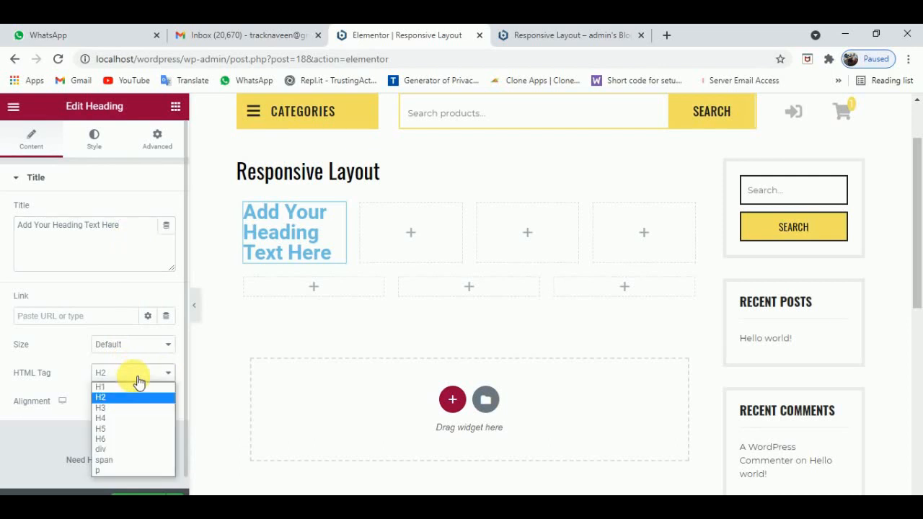
{"action": "left_click", "coordinate": [125, 419]}
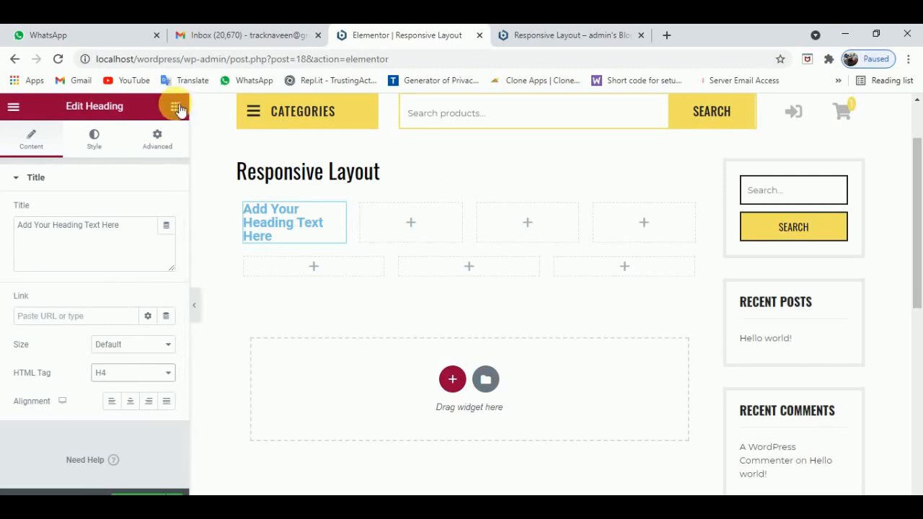
{"action": "left_click", "coordinate": [176, 108]}
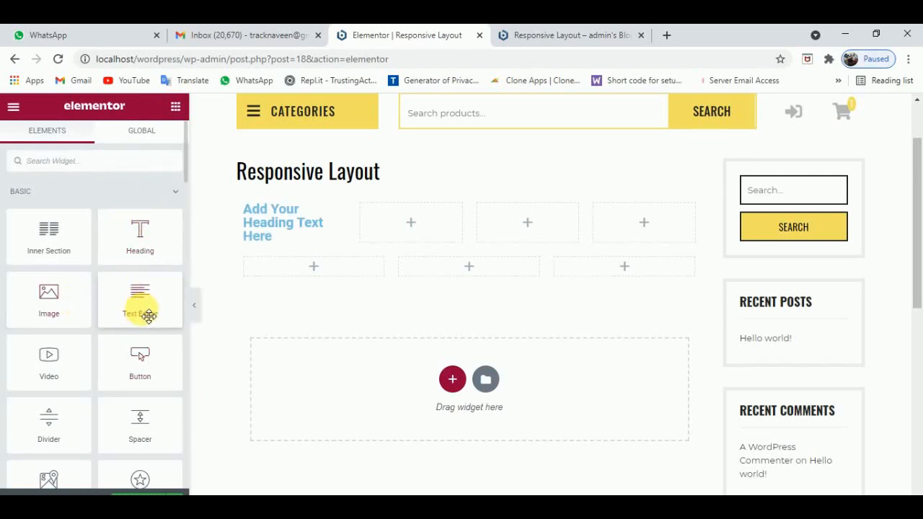
{"action": "left_click_drag", "start_coordinate": [148, 314], "coordinate": [431, 226]}
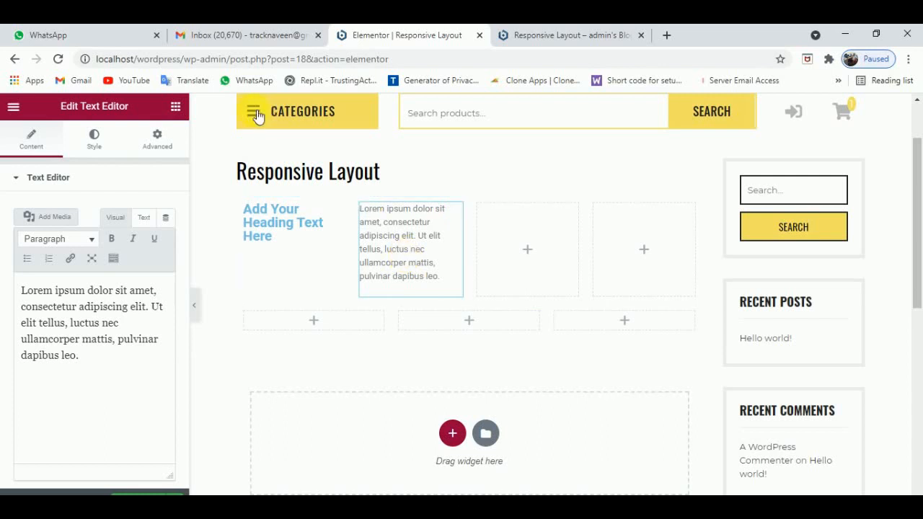
Add a Heading widget with HTML tag H4 to the four-column section's third column and a Text Editor widget to its fourth column.
{"action": "left_click", "coordinate": [175, 109]}
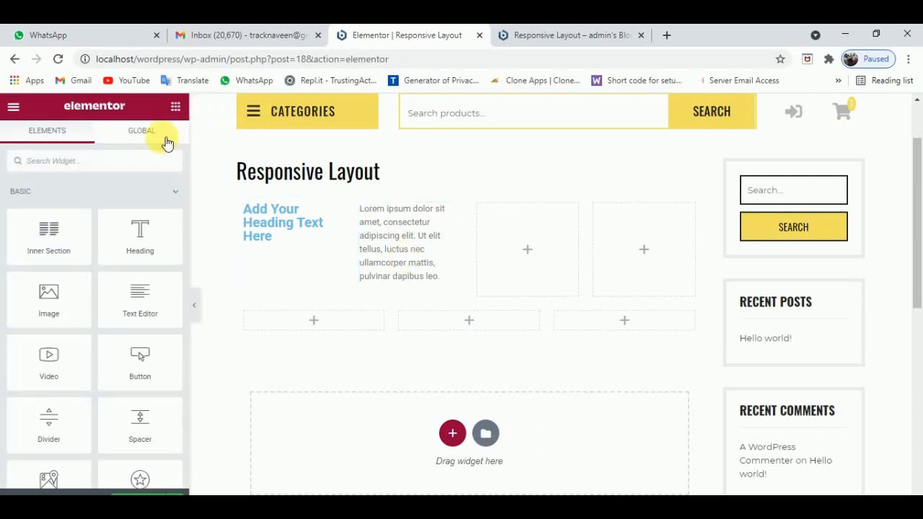
{"action": "mouse_move", "coordinate": [138, 241]}
{"action": "left_mouse_down"}
{"action": "mouse_move", "coordinate": [139, 251]}
{"action": "mouse_move", "coordinate": [557, 241]}
{"action": "left_mouse_up"}
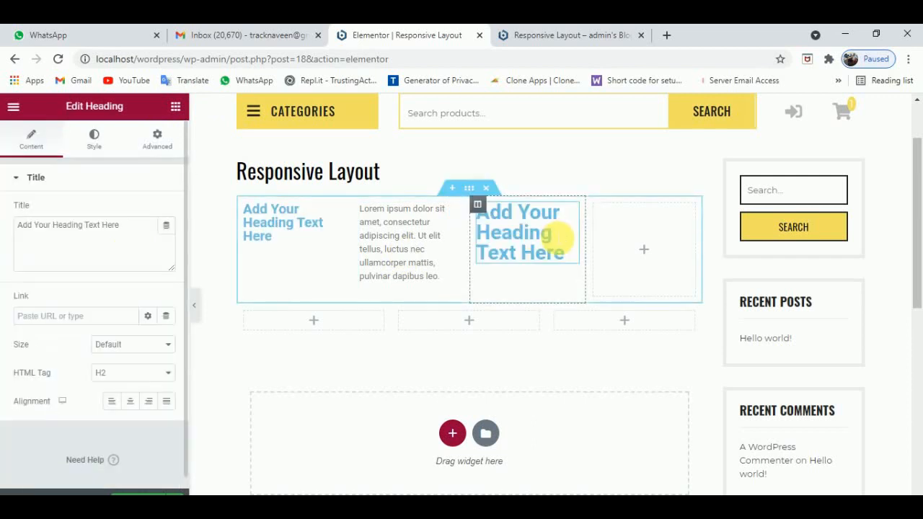
{"action": "left_click", "coordinate": [144, 374]}
{"action": "left_click", "coordinate": [125, 419]}
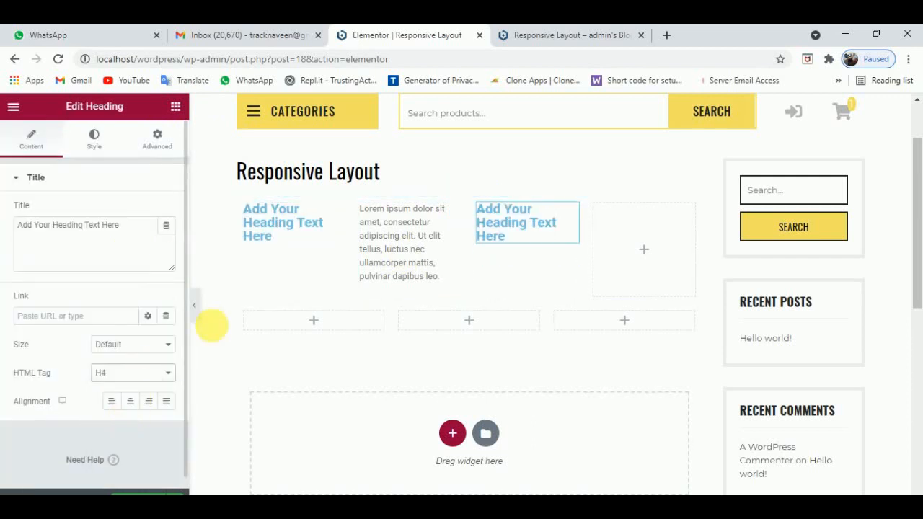
{"action": "left_click", "coordinate": [180, 110]}
{"action": "left_click_drag", "start_coordinate": [148, 301], "coordinate": [667, 248]}
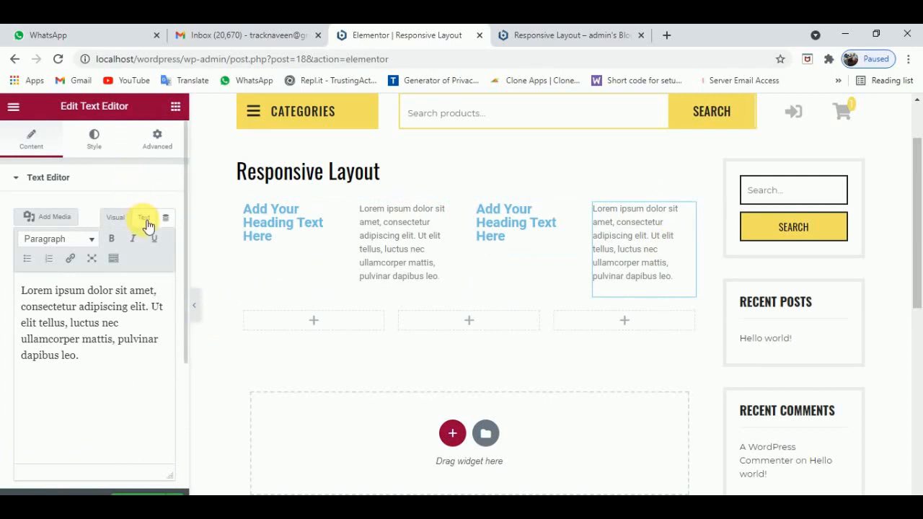
Add an Image widget to the first column of the three-column section and fill it with wordpress.jpg uploaded from Downloads.
{"action": "left_click", "coordinate": [179, 114]}
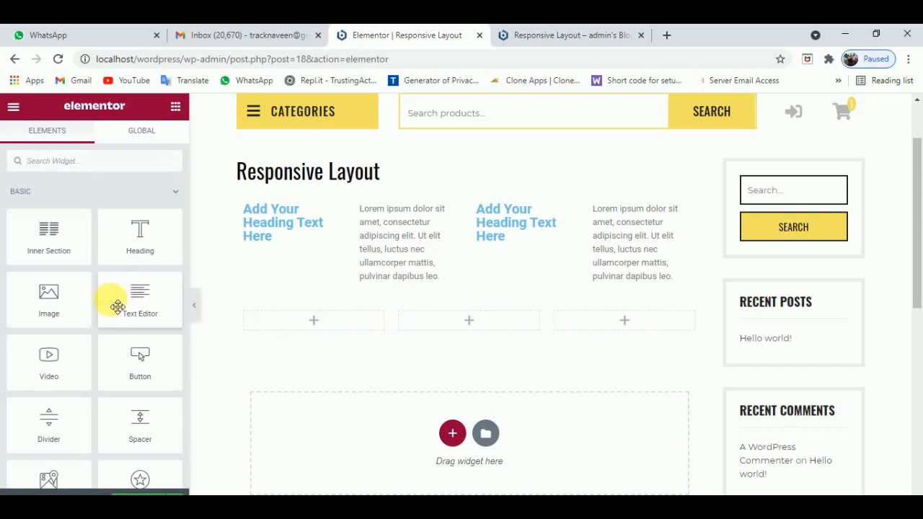
{"action": "left_click_drag", "start_coordinate": [65, 306], "coordinate": [379, 325]}
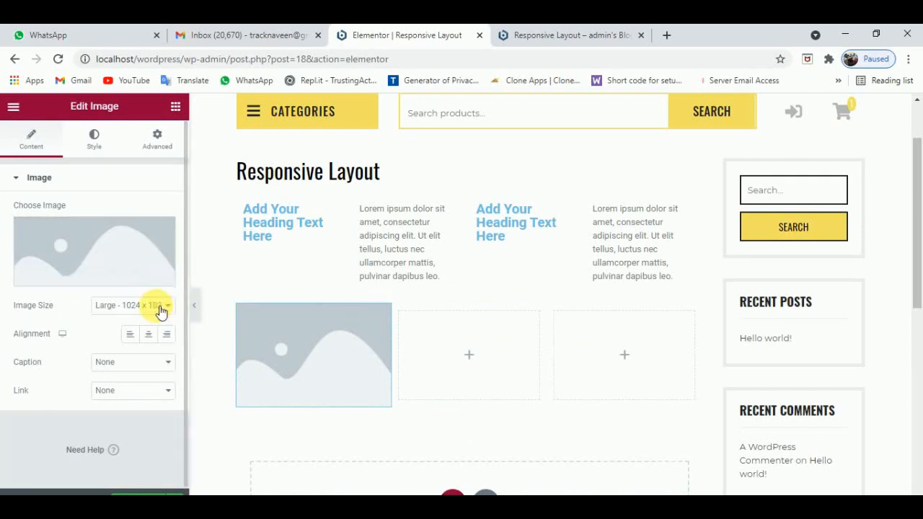
{"action": "left_click", "coordinate": [113, 262]}
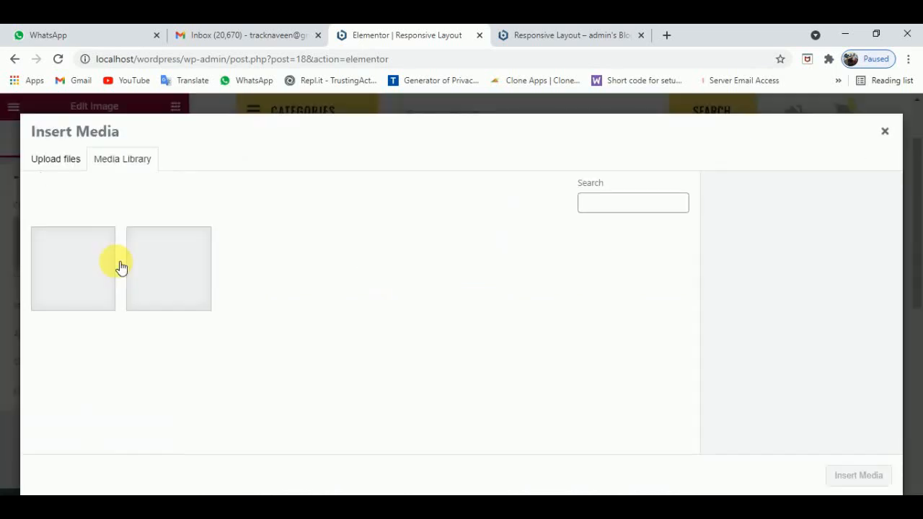
{"action": "left_click", "coordinate": [70, 170]}
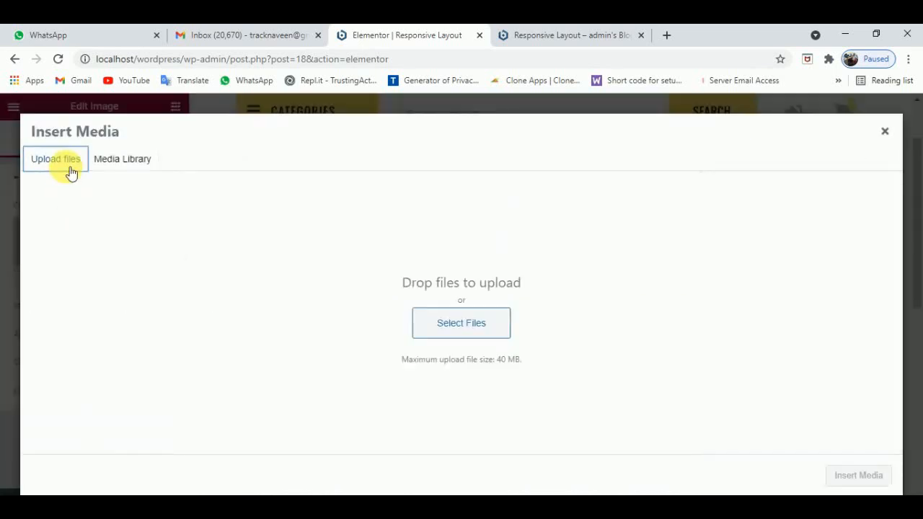
{"action": "left_click", "coordinate": [474, 330]}
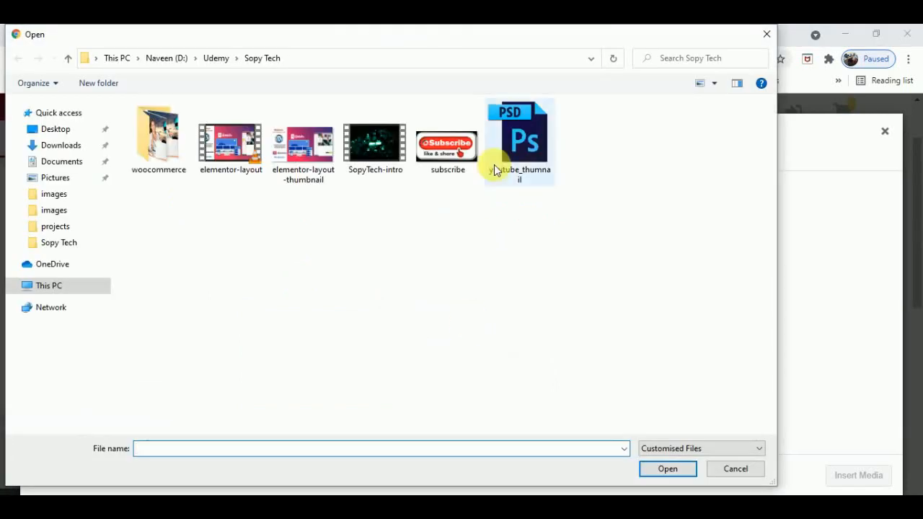
{"action": "left_click", "coordinate": [65, 148]}
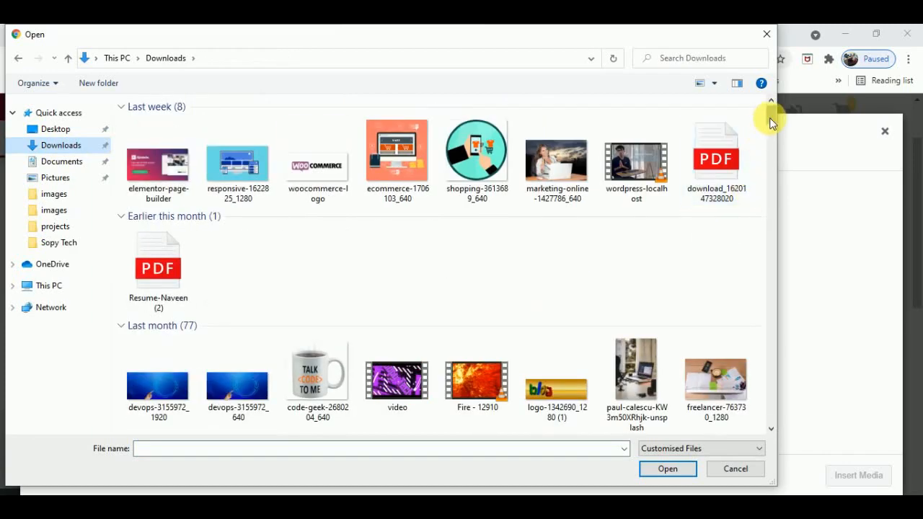
{"action": "left_click_drag", "start_coordinate": [769, 118], "coordinate": [770, 149]}
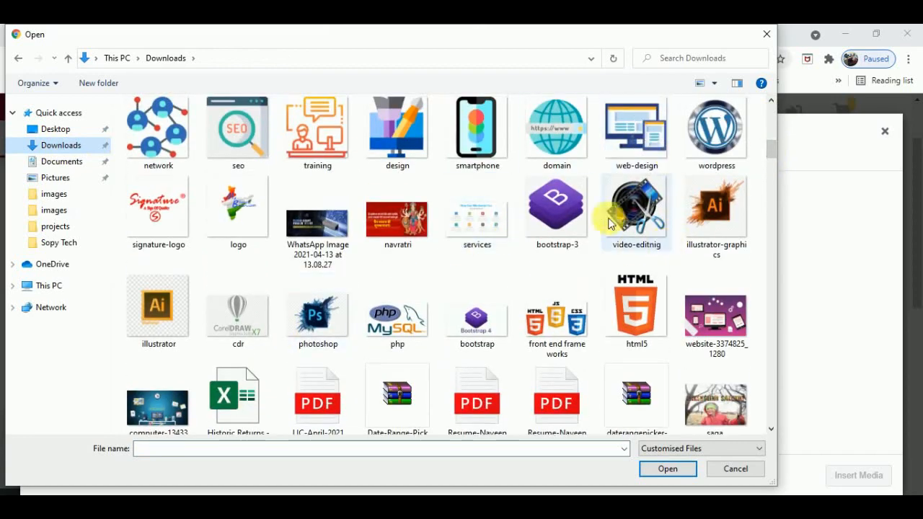
{"action": "double_click", "coordinate": [736, 137]}
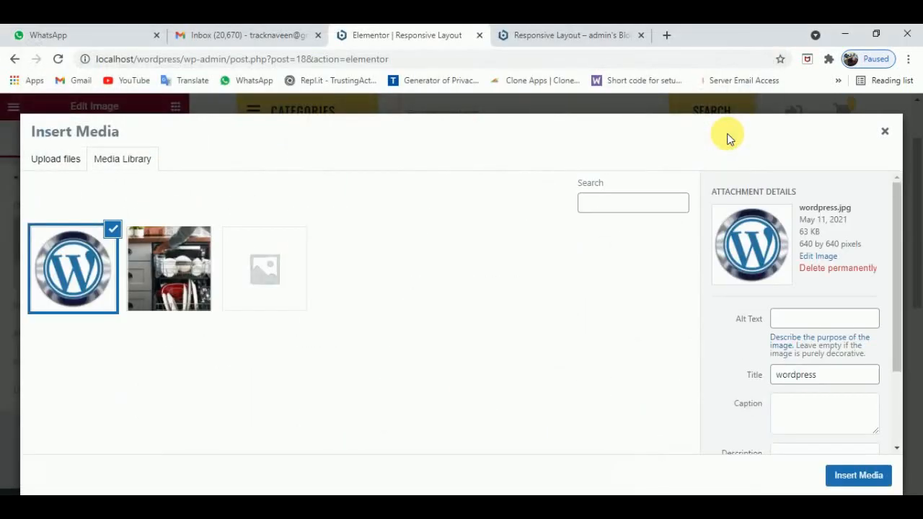
{"action": "left_click", "coordinate": [860, 476]}
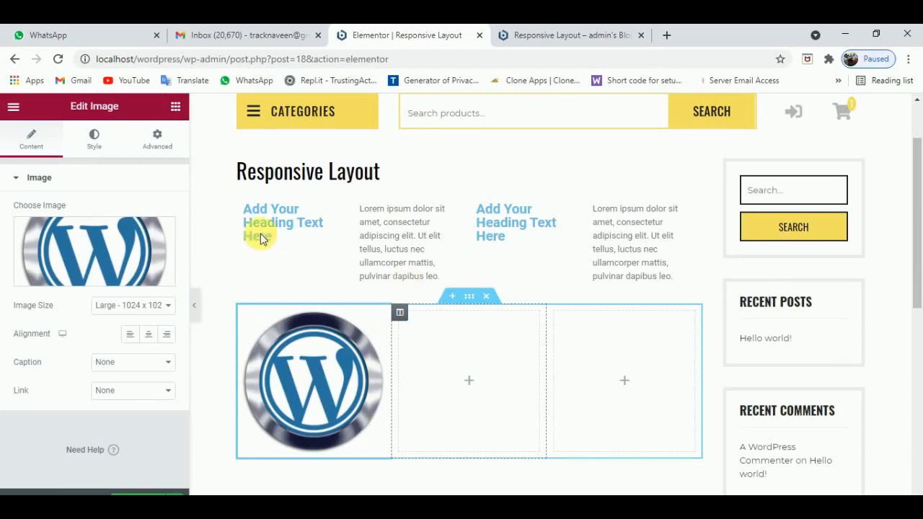
Add an Image widget to the middle column of the three-column section and fill it with html5.png uploaded from Downloads.
{"action": "left_click", "coordinate": [175, 107]}
{"action": "left_click_drag", "start_coordinate": [61, 304], "coordinate": [476, 343]}
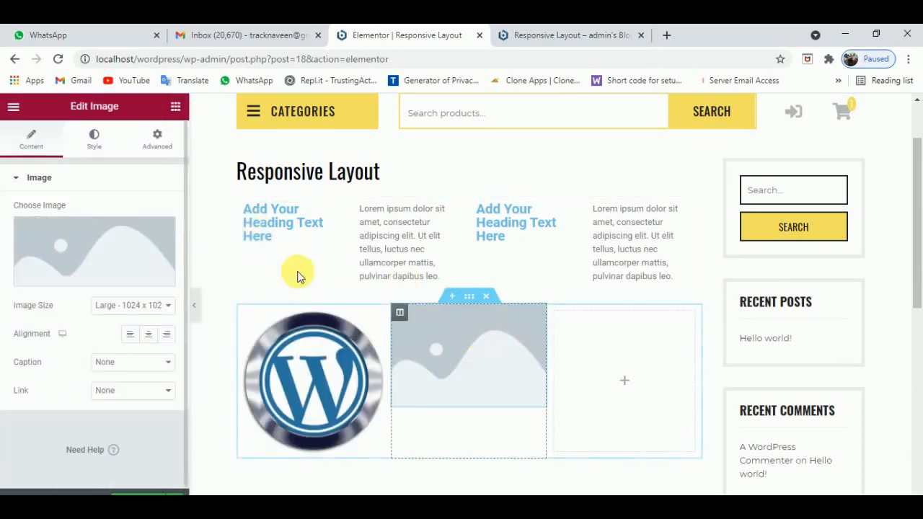
{"action": "left_click", "coordinate": [100, 257]}
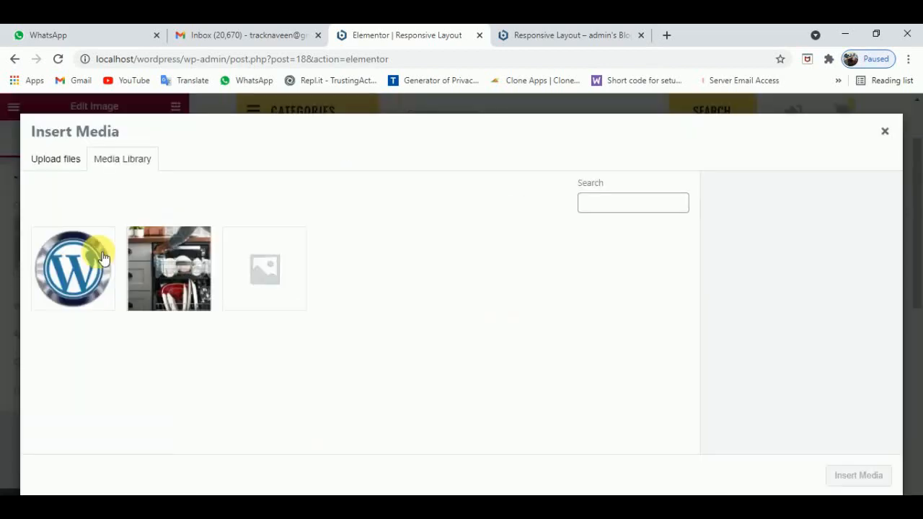
{"action": "left_click", "coordinate": [62, 161]}
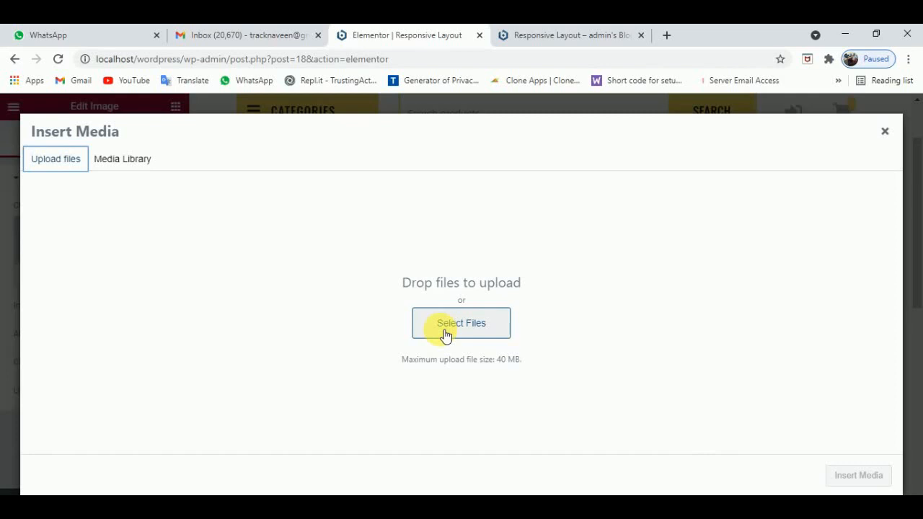
{"action": "left_click", "coordinate": [477, 329]}
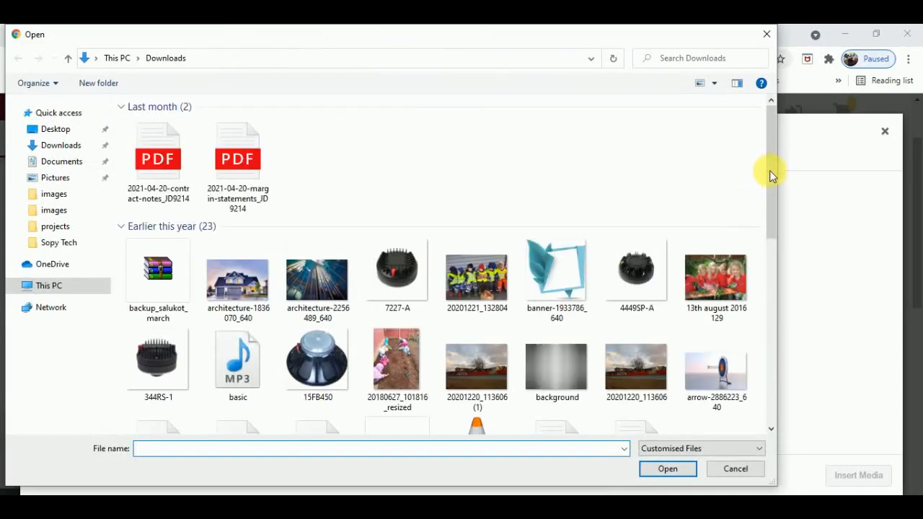
{"action": "left_click", "coordinate": [775, 172]}
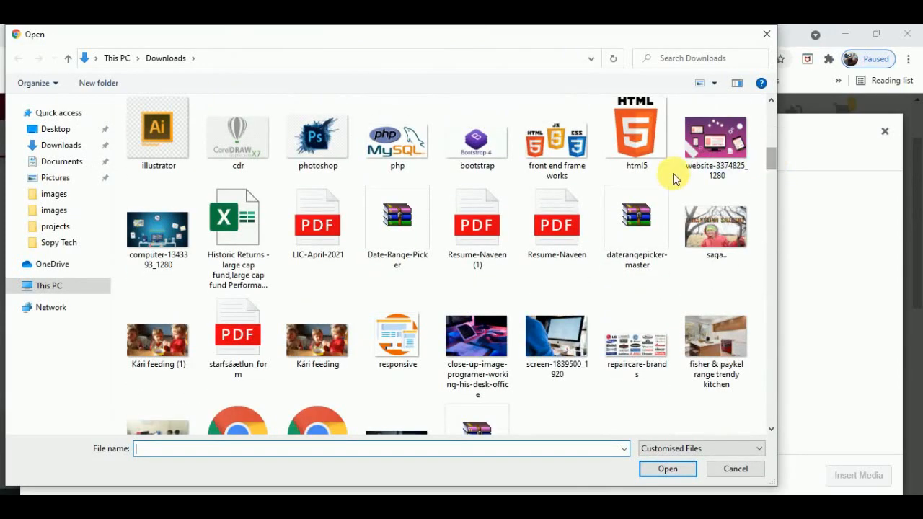
{"action": "left_click", "coordinate": [645, 134]}
{"action": "double_click", "coordinate": [645, 134]}
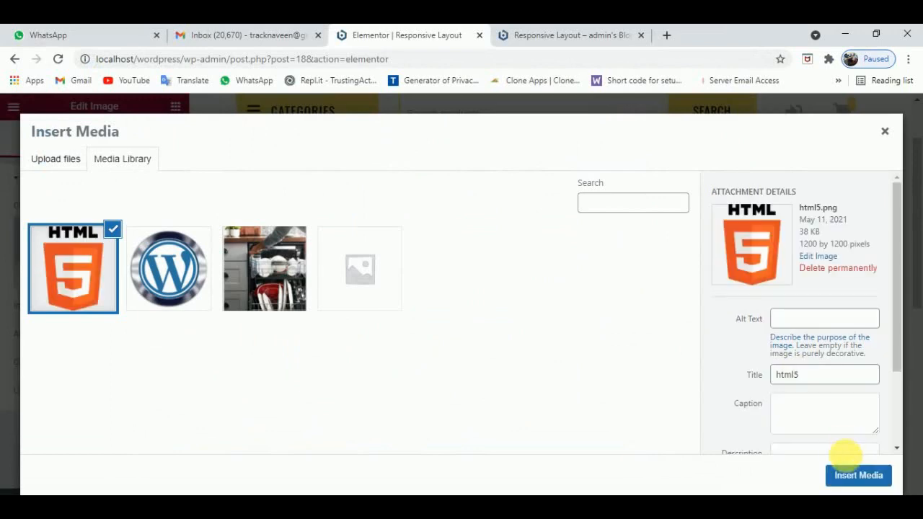
{"action": "left_click", "coordinate": [857, 477]}
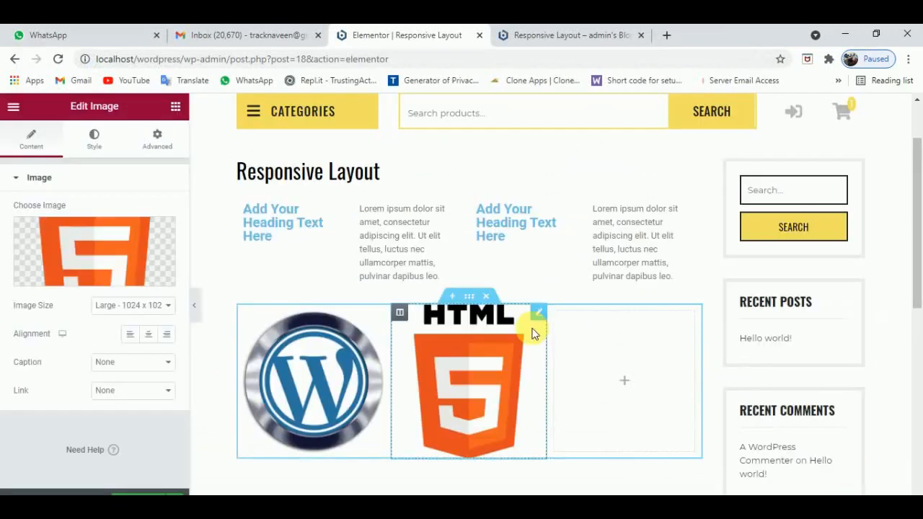
Add an Image widget to the third column of the three-column section and fill it with bootstrap-3 uploaded from Downloads.
{"action": "left_click", "coordinate": [177, 110]}
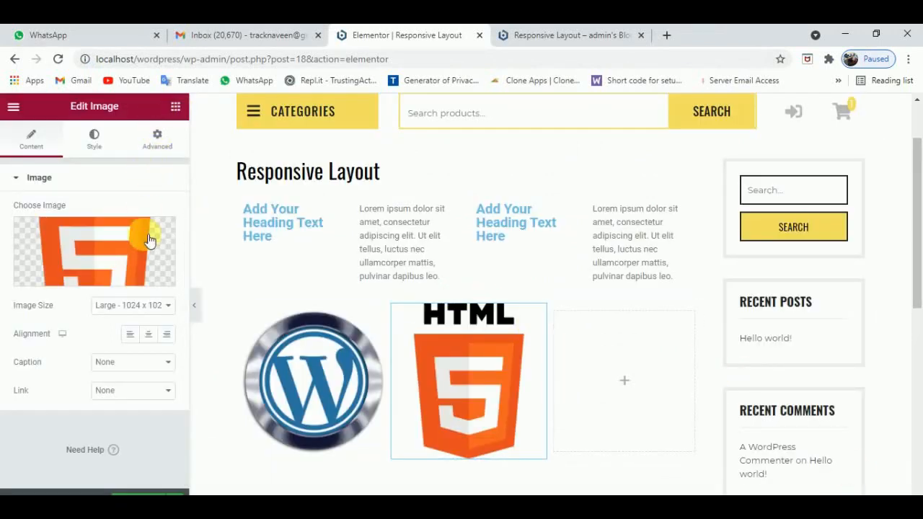
{"action": "left_click_drag", "start_coordinate": [67, 314], "coordinate": [618, 345]}
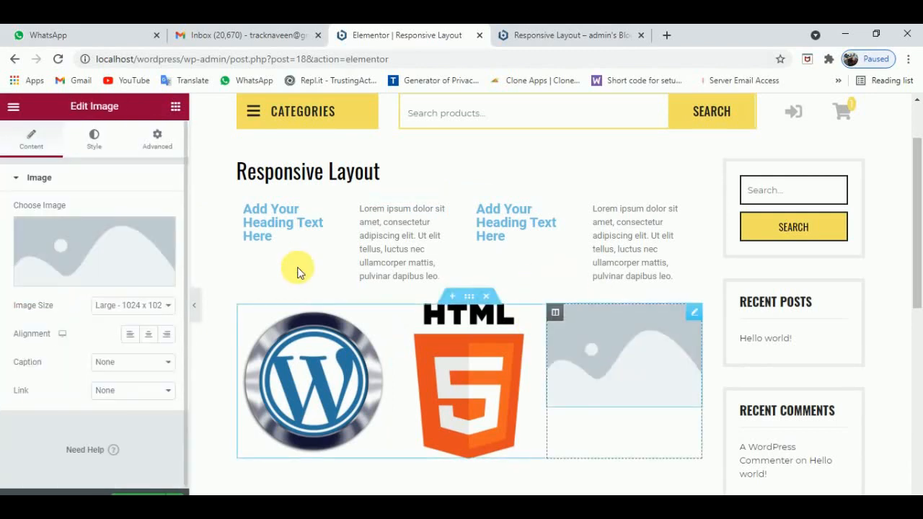
{"action": "left_click", "coordinate": [99, 266]}
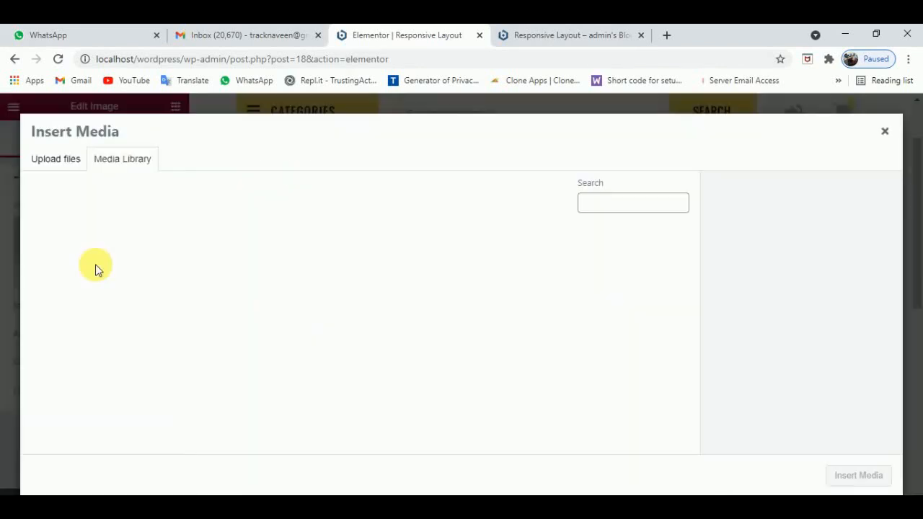
{"action": "left_click", "coordinate": [61, 162]}
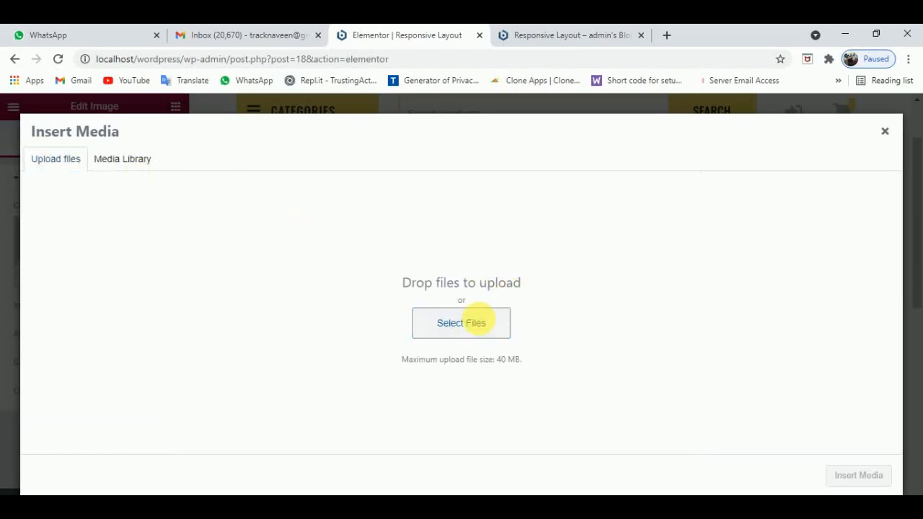
{"action": "left_click", "coordinate": [480, 324]}
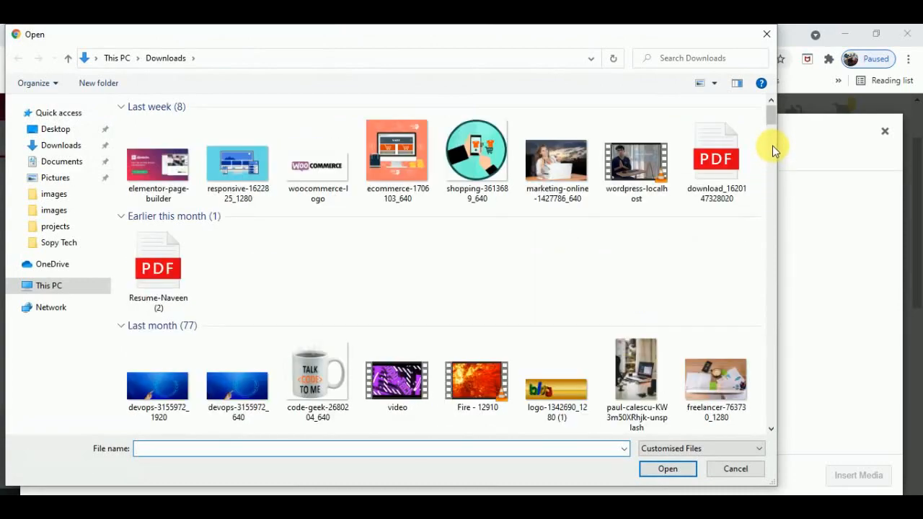
{"action": "scroll", "coordinate": [632, 310], "scroll_direction": "down", "scroll_amount": 10}
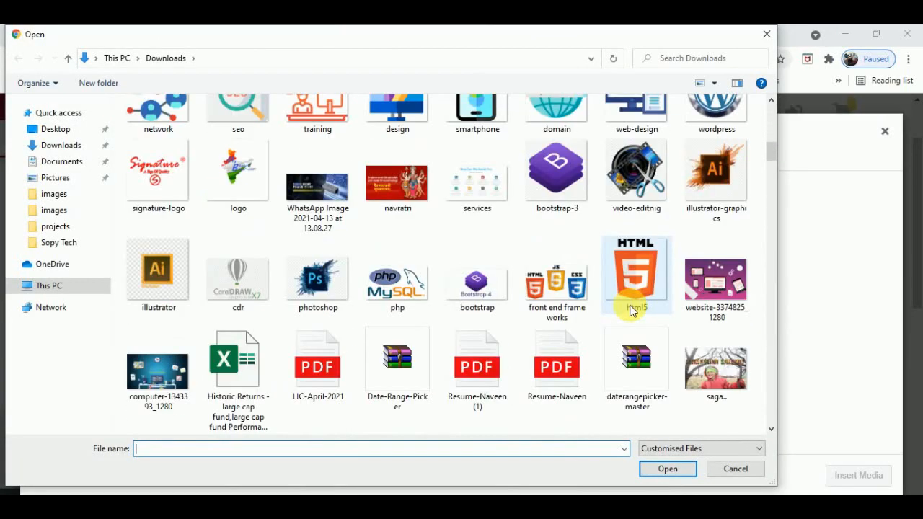
{"action": "double_click", "coordinate": [559, 181]}
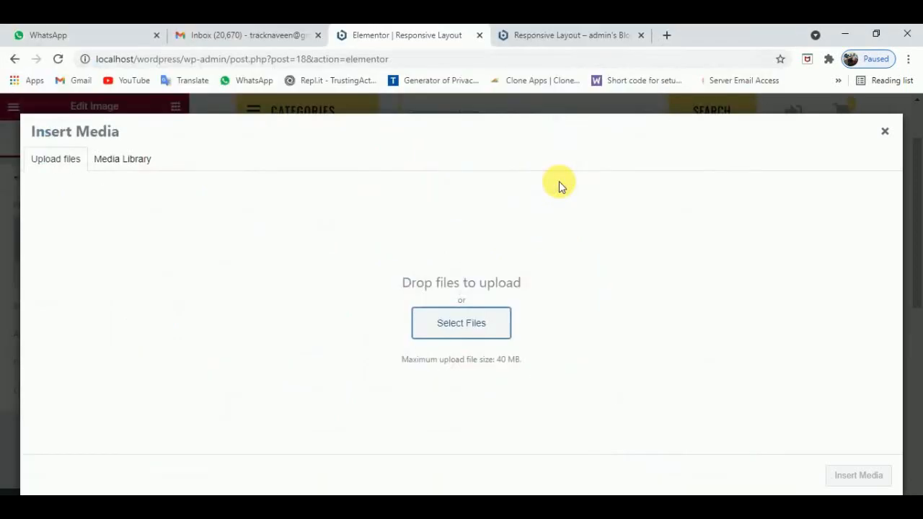
{"action": "left_click", "coordinate": [862, 476]}
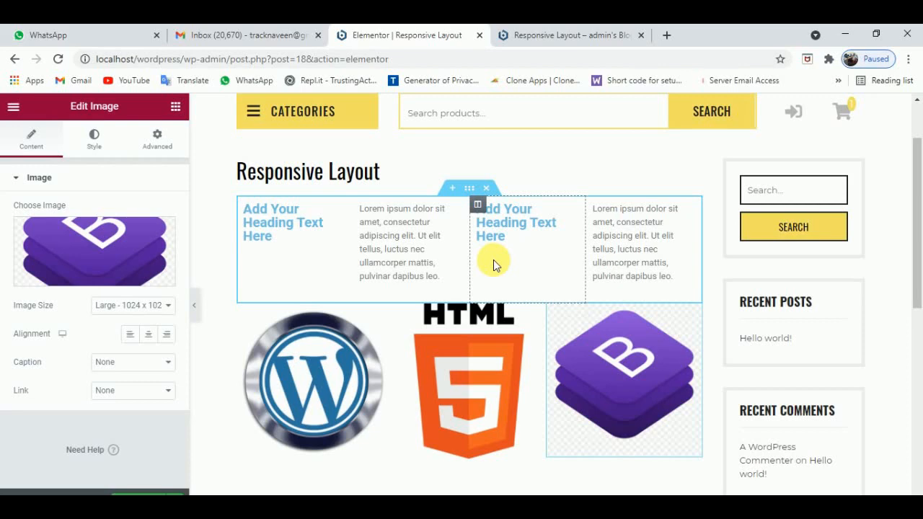
Save the page with its heading, text and image sections, and return to the widget list.
{"action": "left_click", "coordinate": [310, 355]}
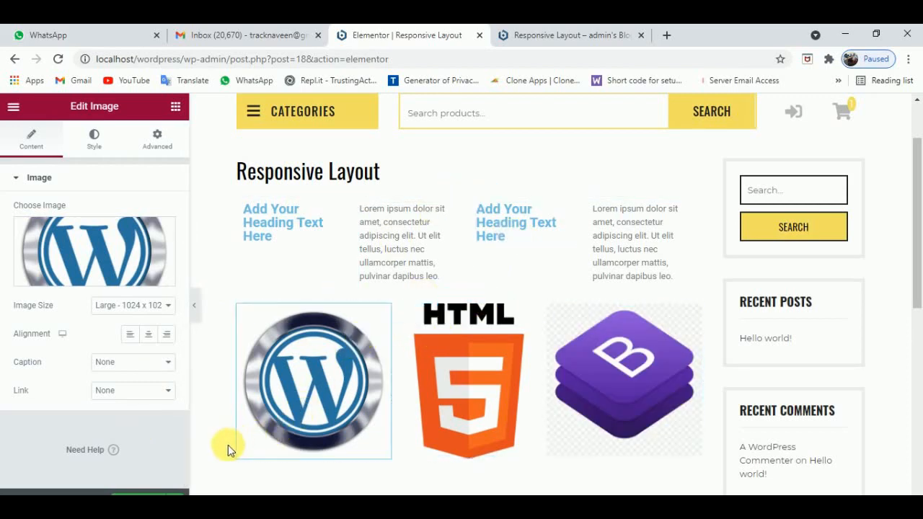
{"action": "left_click", "coordinate": [148, 498]}
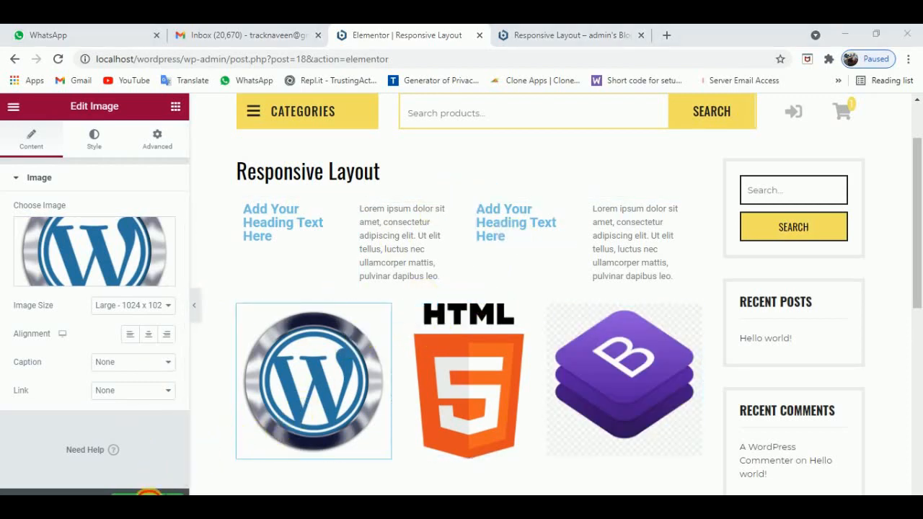
{"action": "left_click", "coordinate": [148, 496]}
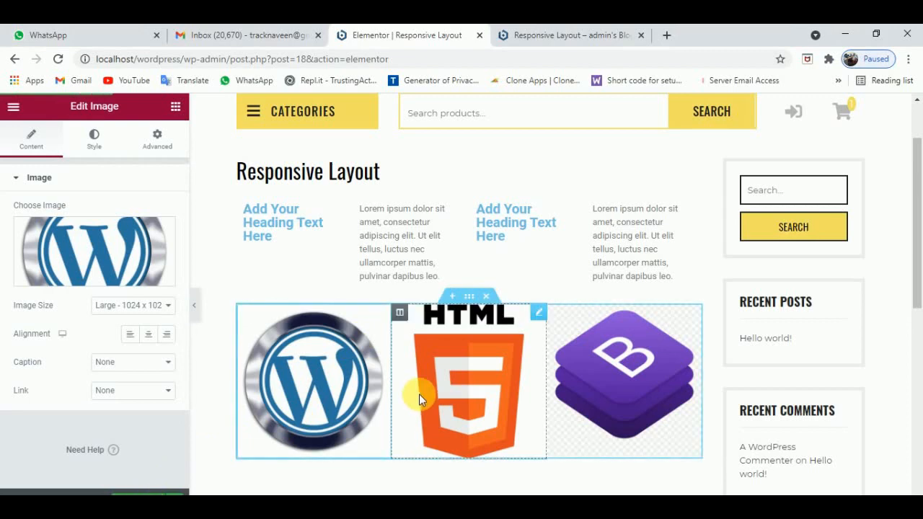
{"action": "left_click", "coordinate": [175, 108]}
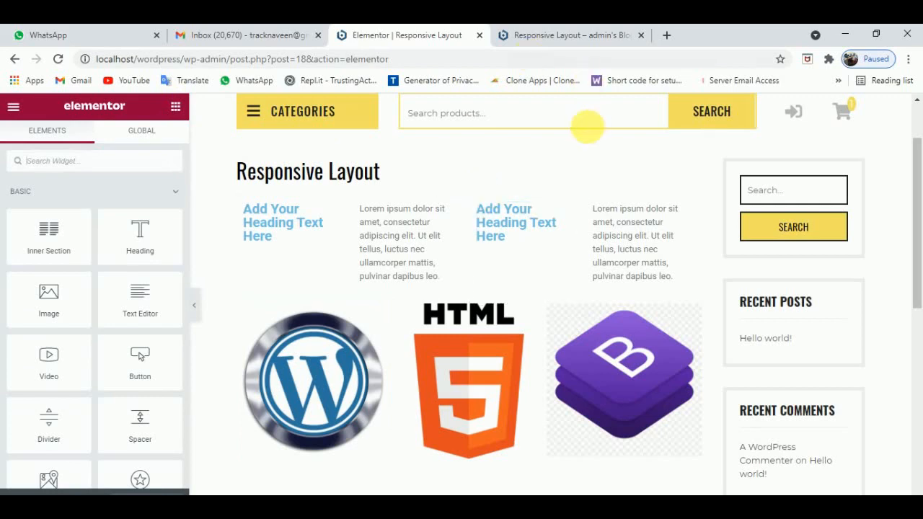
Reload the live Responsive Layout page and examine how the four-column text row and three-column image row are laid out.
{"action": "left_click", "coordinate": [580, 42]}
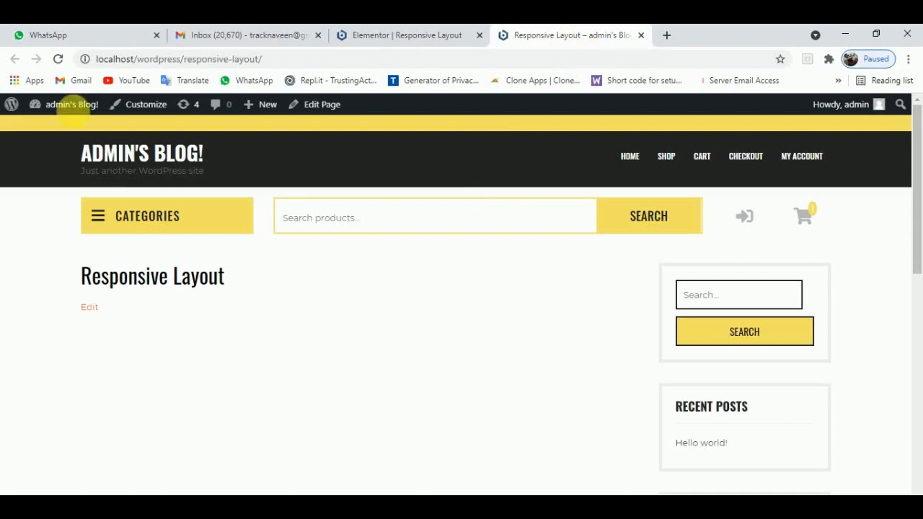
{"action": "left_click", "coordinate": [58, 59]}
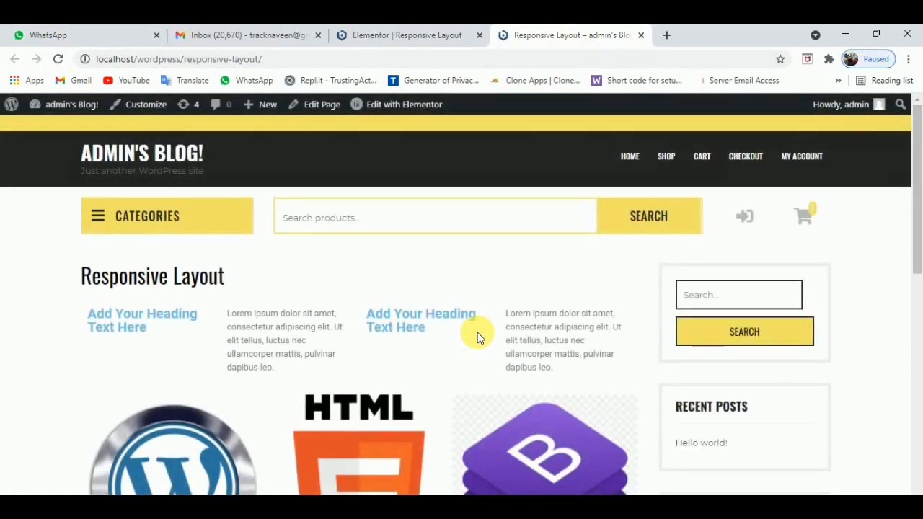
{"action": "scroll", "coordinate": [477, 337], "scroll_direction": "down", "scroll_amount": 4}
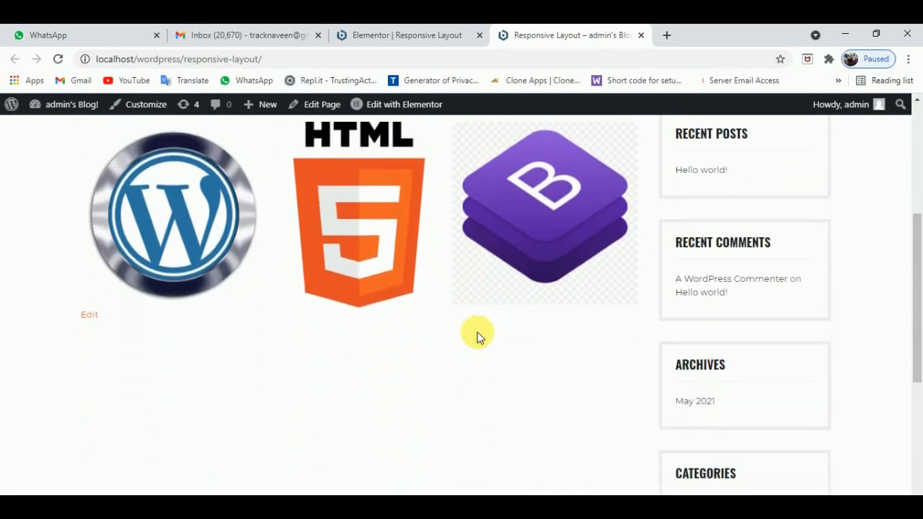
{"action": "scroll", "coordinate": [477, 337], "scroll_direction": "up", "scroll_amount": 4}
{"action": "scroll", "coordinate": [477, 337], "scroll_direction": "down", "scroll_amount": 2}
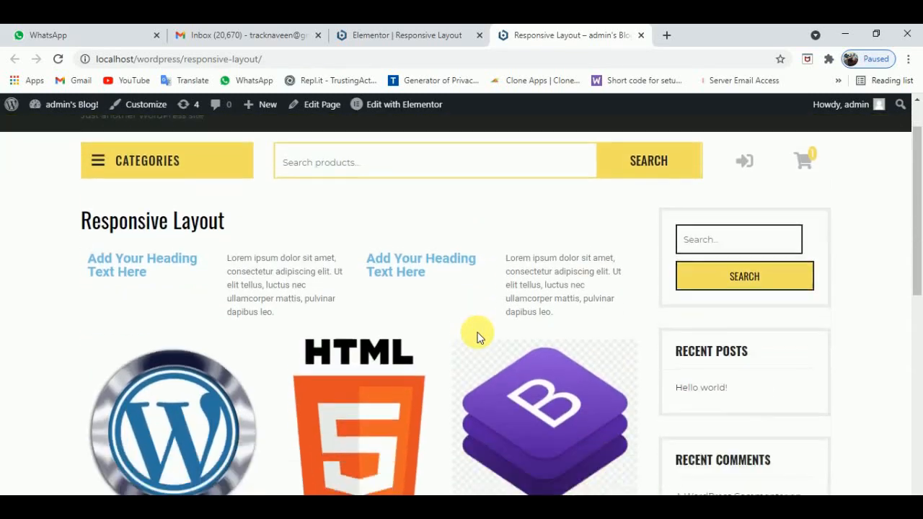
{"action": "scroll", "coordinate": [476, 337], "scroll_direction": "up", "scroll_amount": 2}
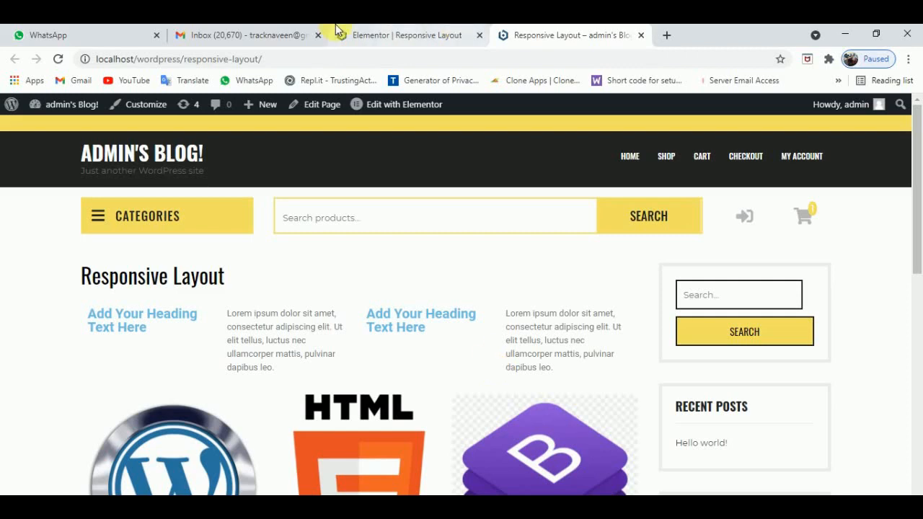
Insert a single-column section above the four-column heading and text section in the Elementor editor.
{"action": "left_click", "coordinate": [385, 33]}
{"action": "scroll", "coordinate": [513, 282], "scroll_direction": "up", "scroll_amount": 2}
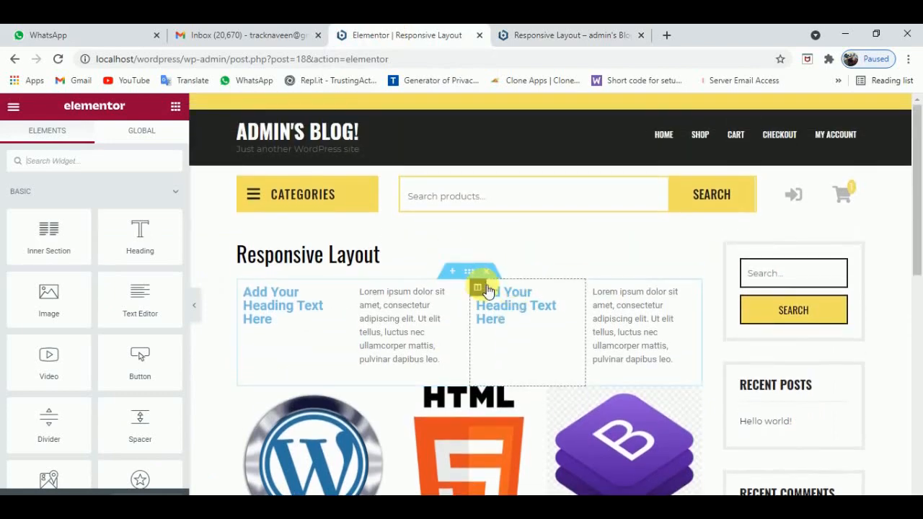
{"action": "left_click", "coordinate": [454, 273]}
{"action": "left_click", "coordinate": [453, 334]}
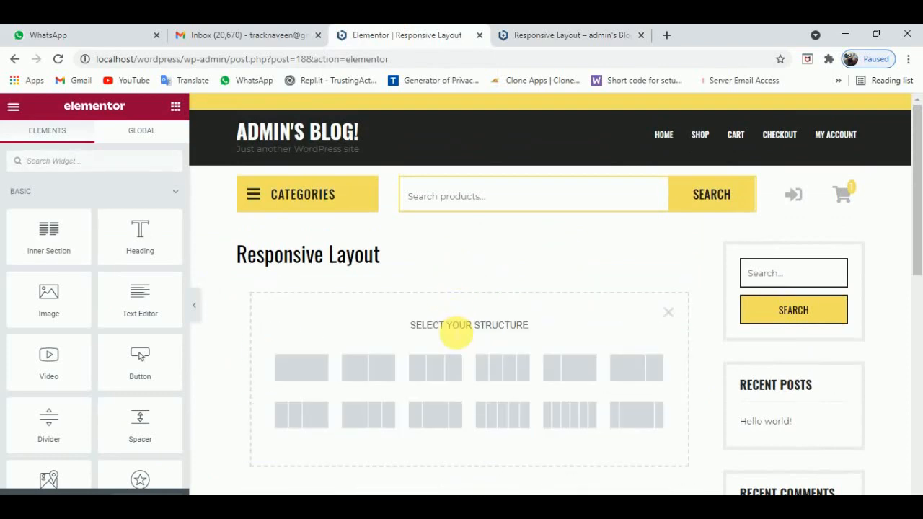
{"action": "left_click", "coordinate": [298, 368]}
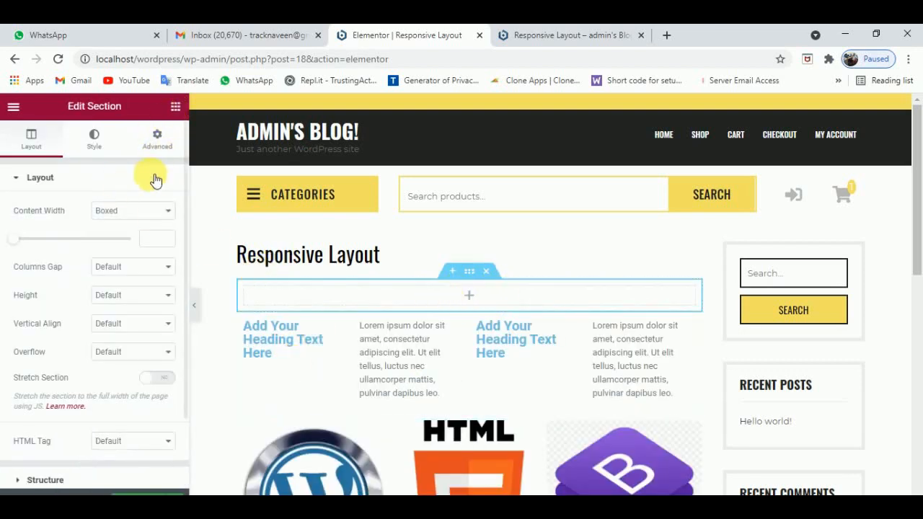
Add an Image widget to the single-column section and fill it with logo-1342690_1280 (1).jpg uploaded from Downloads.
{"action": "left_click", "coordinate": [175, 108]}
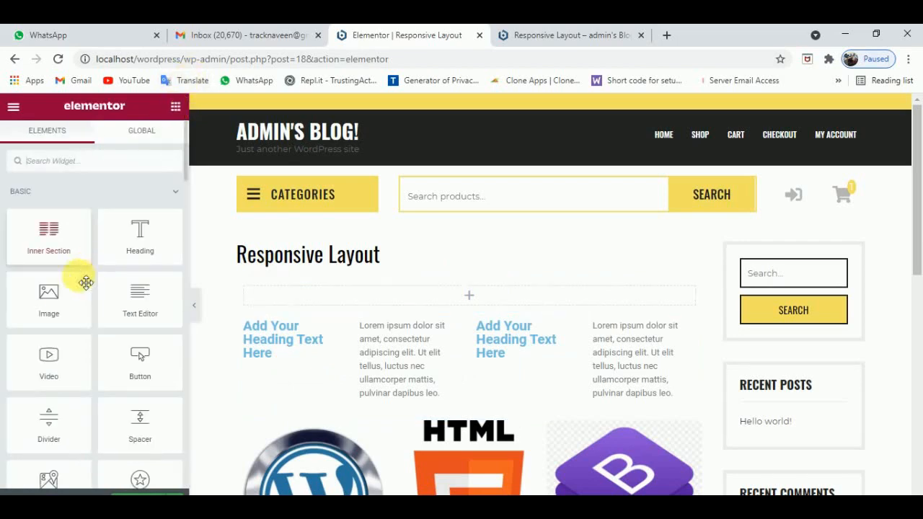
{"action": "left_click_drag", "start_coordinate": [57, 300], "coordinate": [344, 293]}
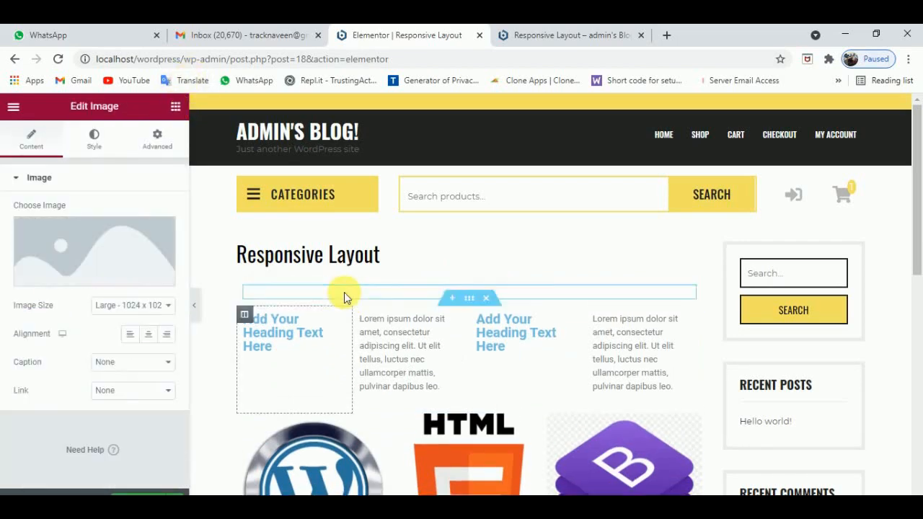
{"action": "left_click", "coordinate": [101, 252]}
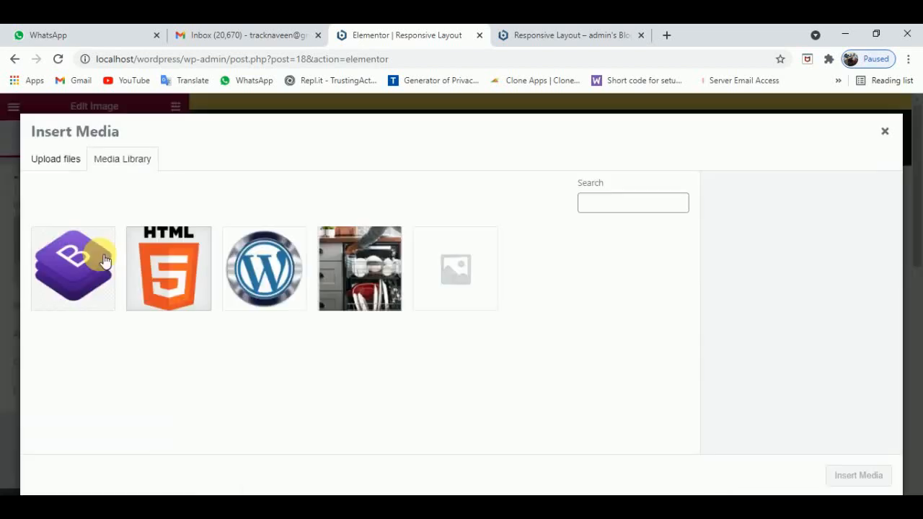
{"action": "left_click", "coordinate": [57, 159]}
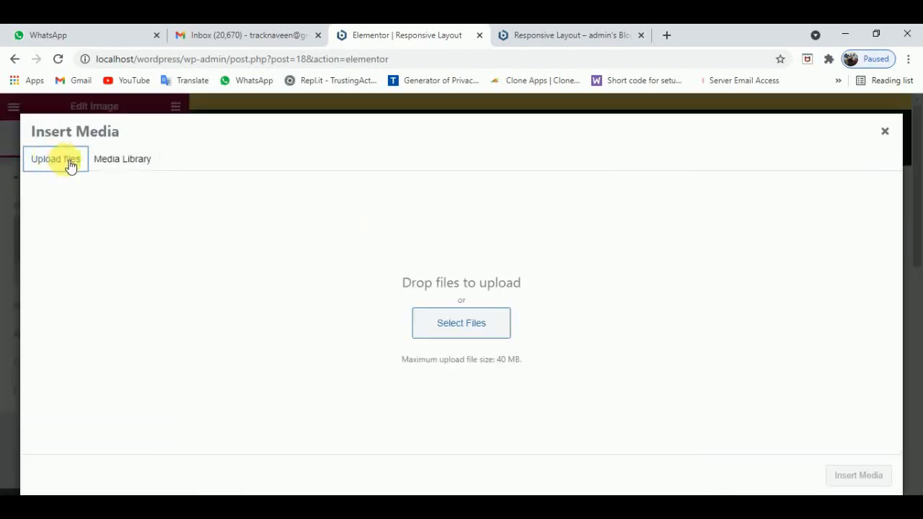
{"action": "left_click", "coordinate": [436, 324]}
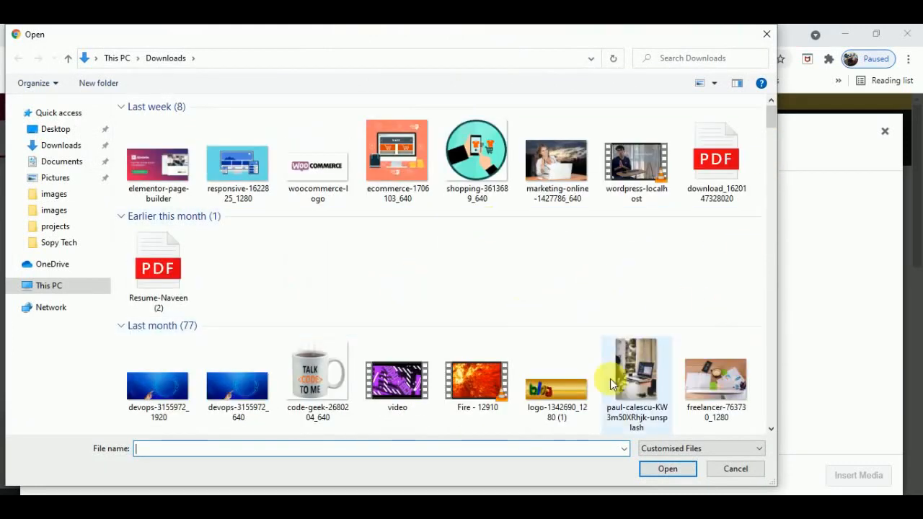
{"action": "left_click", "coordinate": [576, 383]}
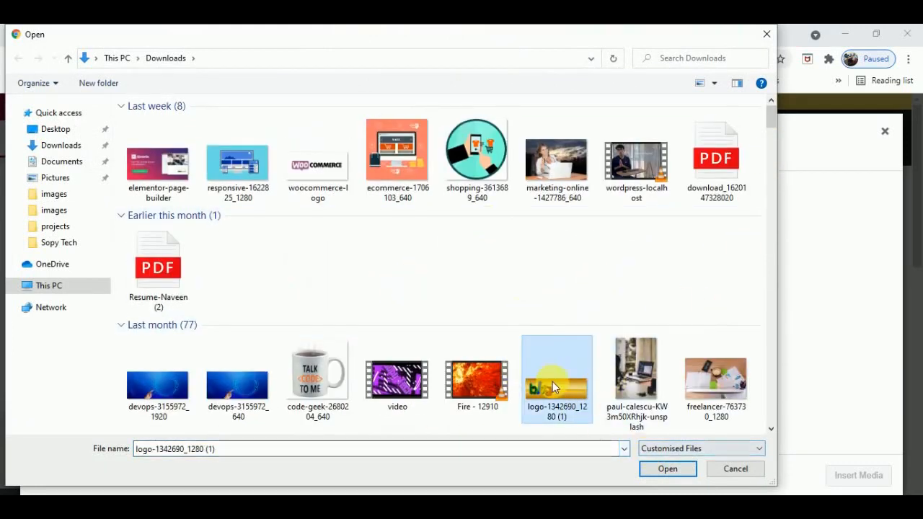
{"action": "left_click", "coordinate": [665, 469]}
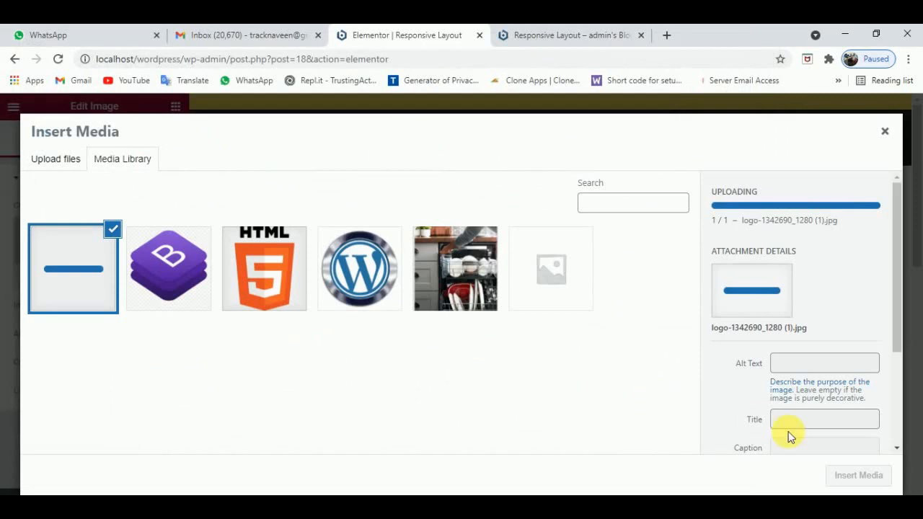
{"action": "left_click", "coordinate": [860, 476]}
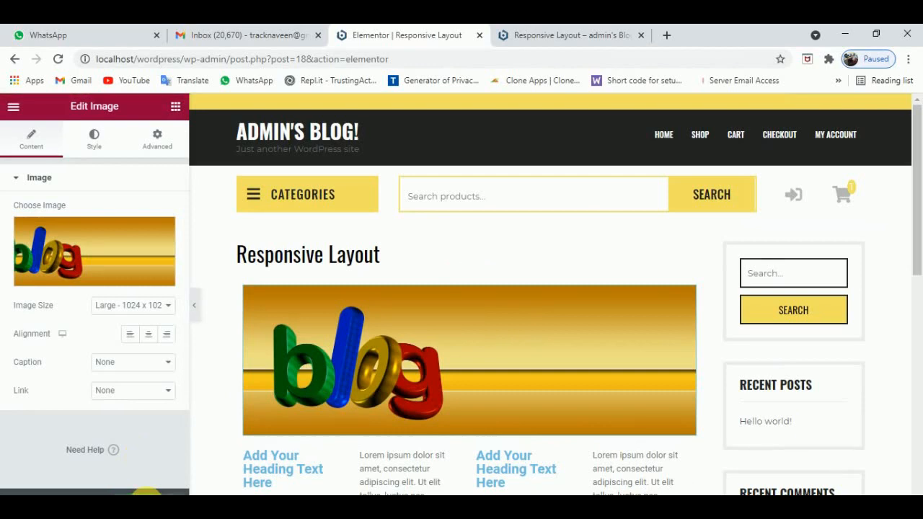
Reload the live Responsive Layout page and examine the blog banner together with the text and image rows below it.
{"action": "left_click", "coordinate": [567, 33]}
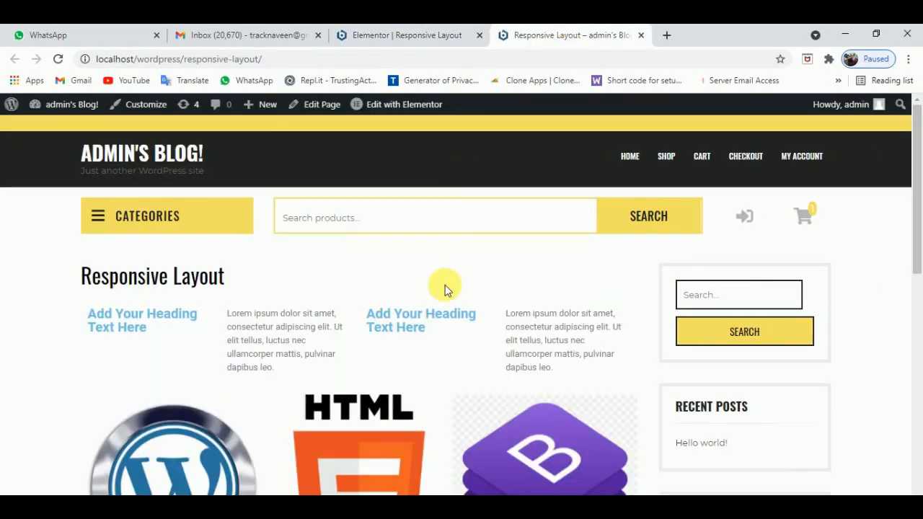
{"action": "left_click", "coordinate": [59, 60]}
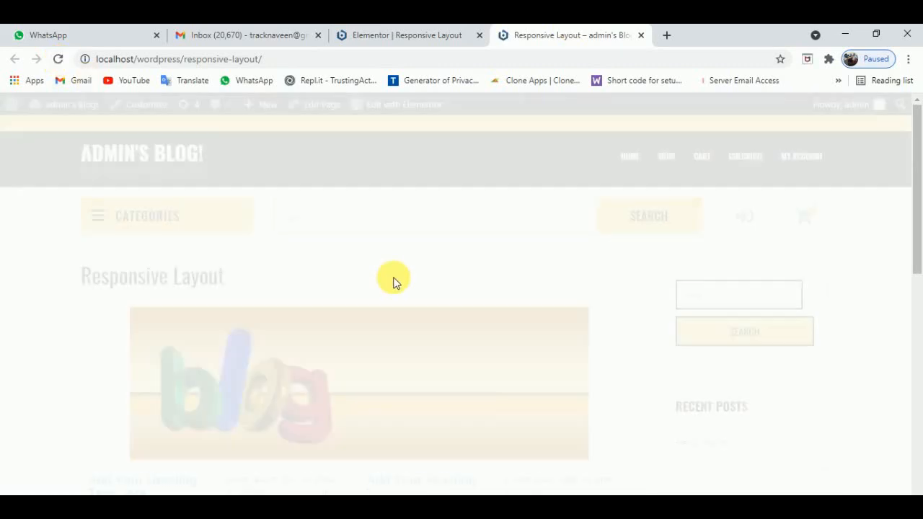
{"action": "scroll", "coordinate": [497, 289], "scroll_direction": "down", "scroll_amount": 3}
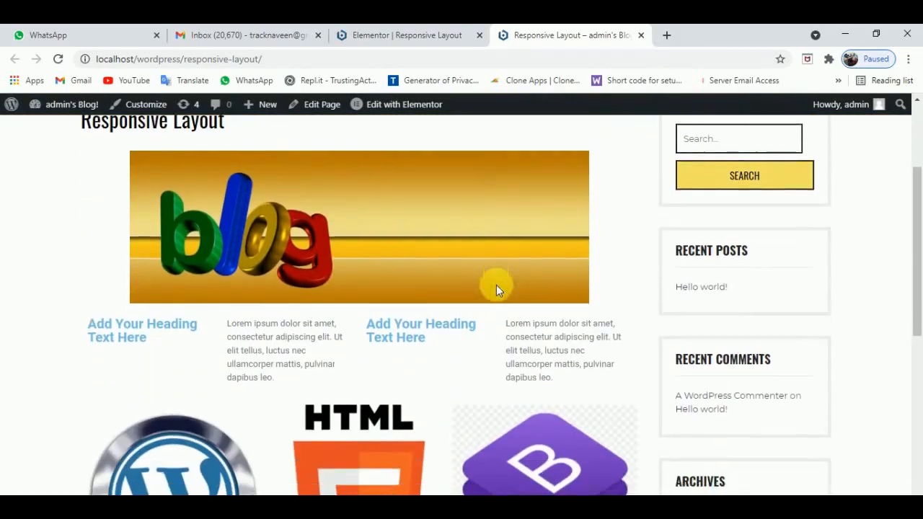
{"action": "scroll", "coordinate": [475, 196], "scroll_direction": "down", "scroll_amount": 4}
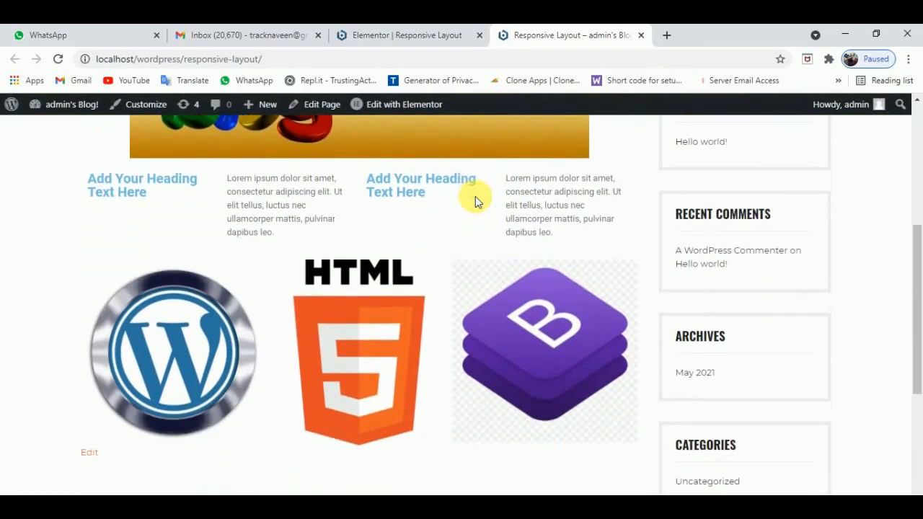
{"action": "scroll", "coordinate": [398, 287], "scroll_direction": "up", "scroll_amount": 3}
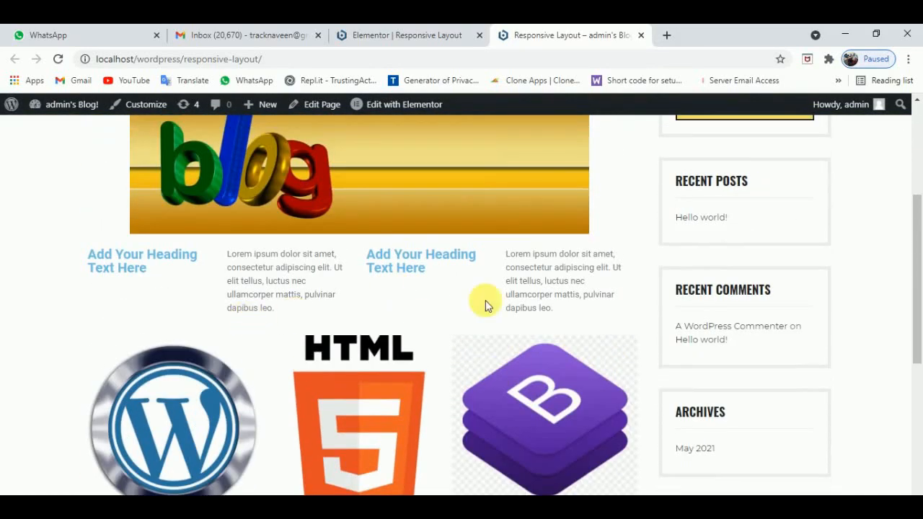
{"action": "scroll", "coordinate": [457, 329], "scroll_direction": "up", "scroll_amount": 4}
{"action": "scroll", "coordinate": [557, 350], "scroll_direction": "down", "scroll_amount": 4}
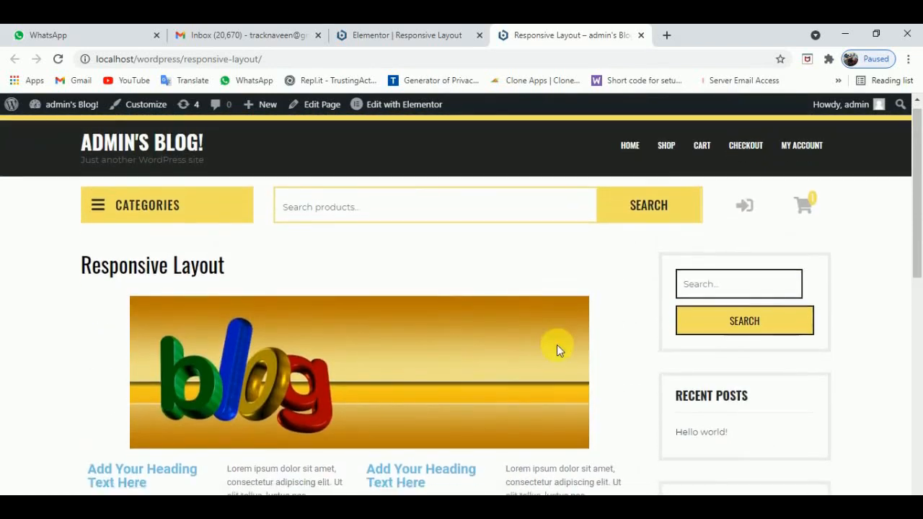
{"action": "scroll", "coordinate": [557, 345], "scroll_direction": "up", "scroll_amount": 2}
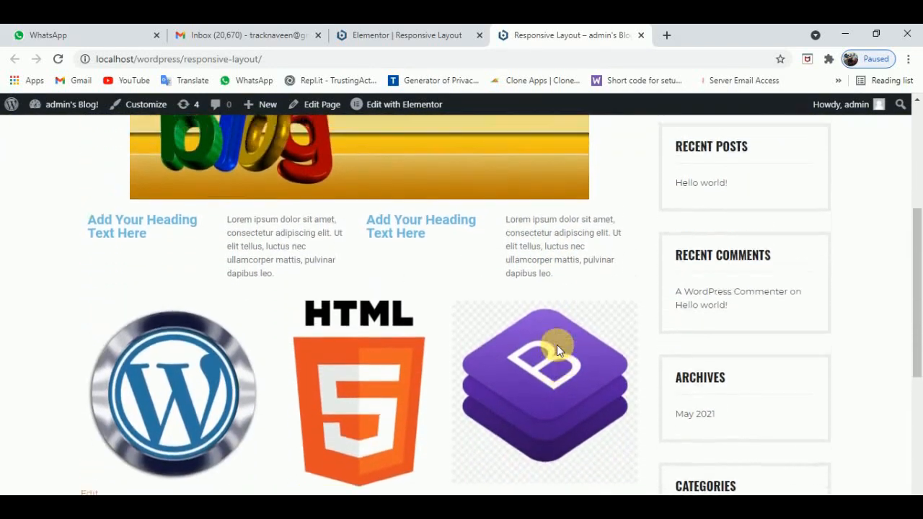
Examine how the blog banner's edges line up with the heading and text columns below it on the live page.
{"action": "scroll", "coordinate": [557, 350], "scroll_direction": "up", "scroll_amount": 2}
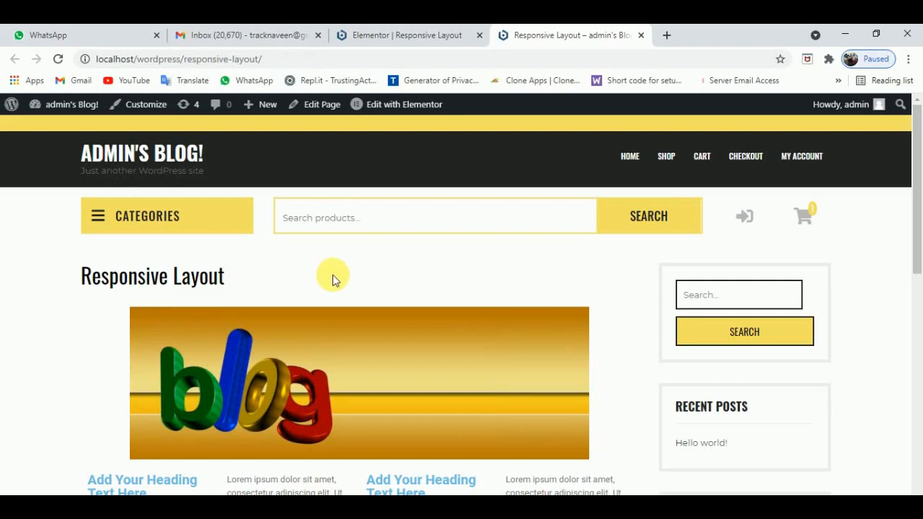
{"action": "scroll", "coordinate": [422, 274], "scroll_direction": "down", "scroll_amount": 2}
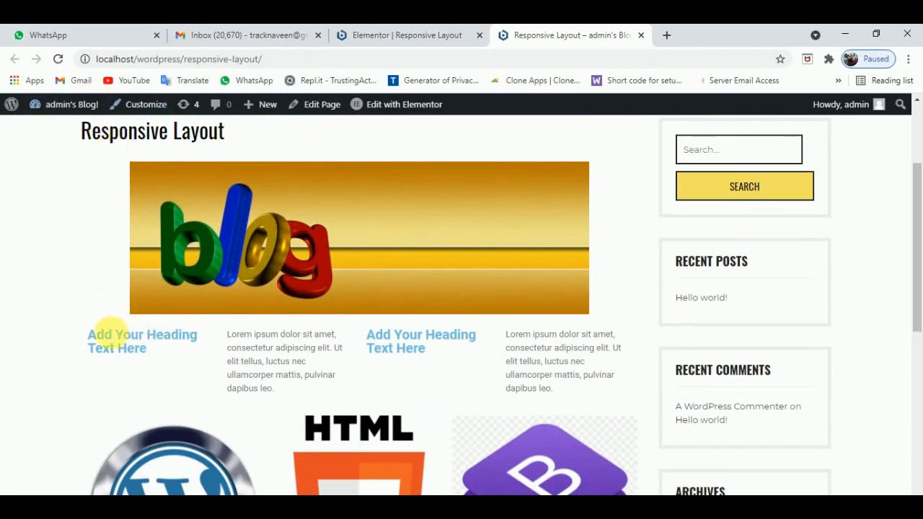
{"action": "triple_click", "coordinate": [137, 350]}
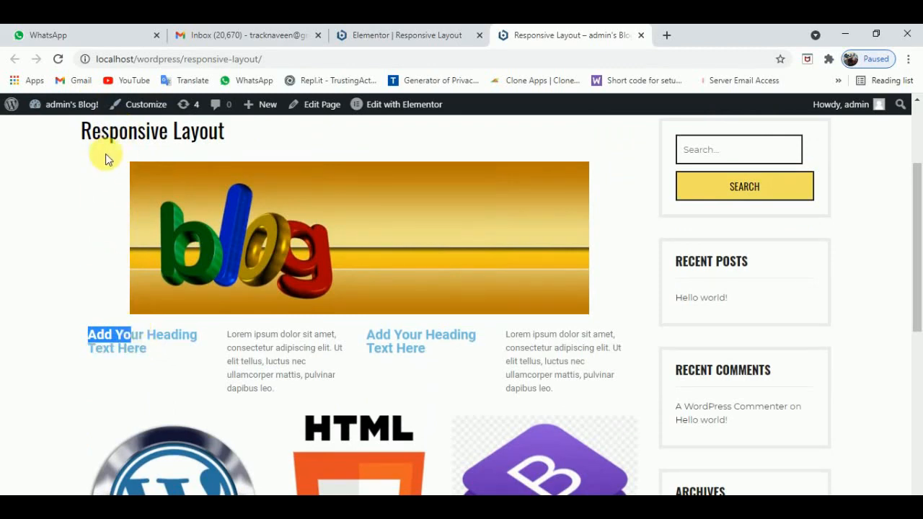
{"action": "left_click", "coordinate": [597, 241]}
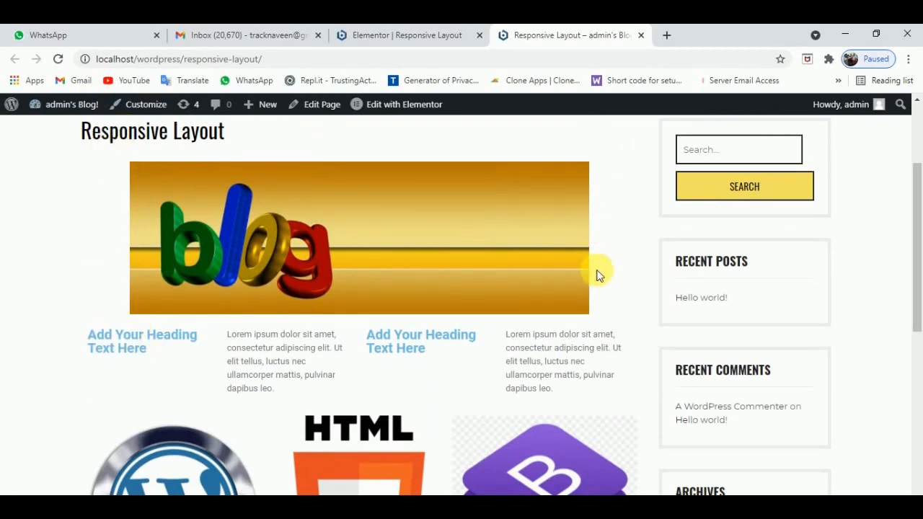
{"action": "left_click_drag", "start_coordinate": [588, 334], "coordinate": [618, 336]}
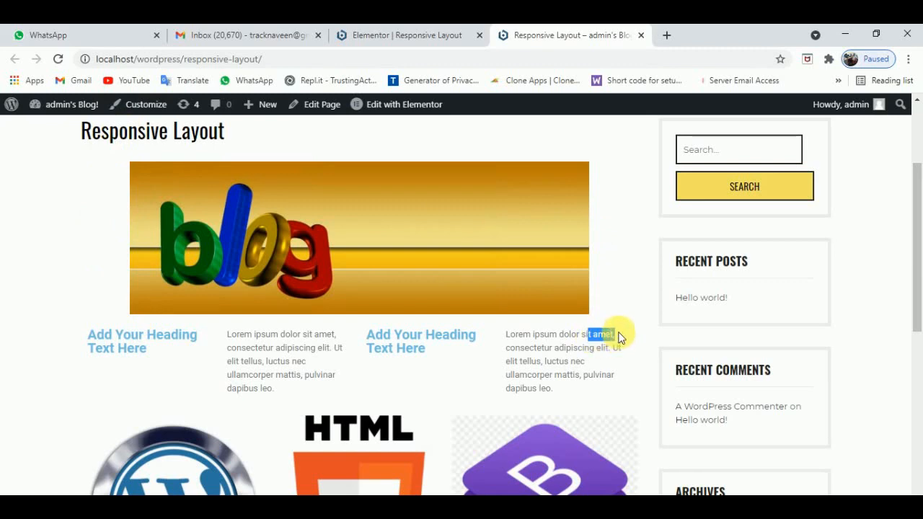
{"action": "left_click", "coordinate": [610, 270]}
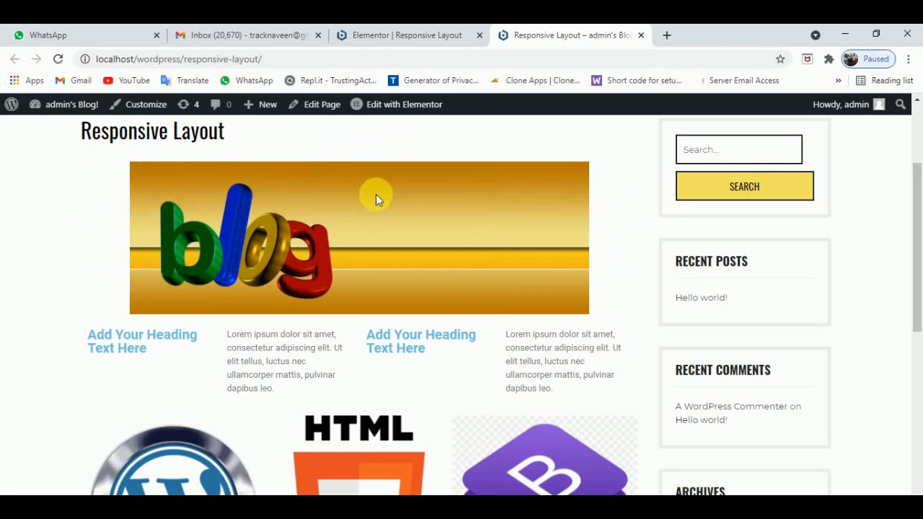
{"action": "scroll", "coordinate": [376, 194], "scroll_direction": "up", "scroll_amount": 3}
Set the blog banner's image size to Full in the Elementor editor.
{"action": "left_click", "coordinate": [408, 30]}
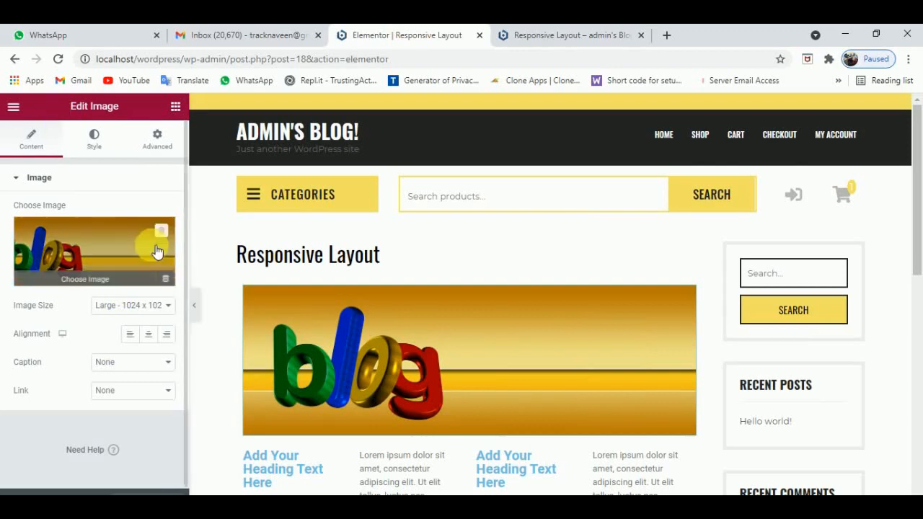
{"action": "left_click", "coordinate": [145, 307]}
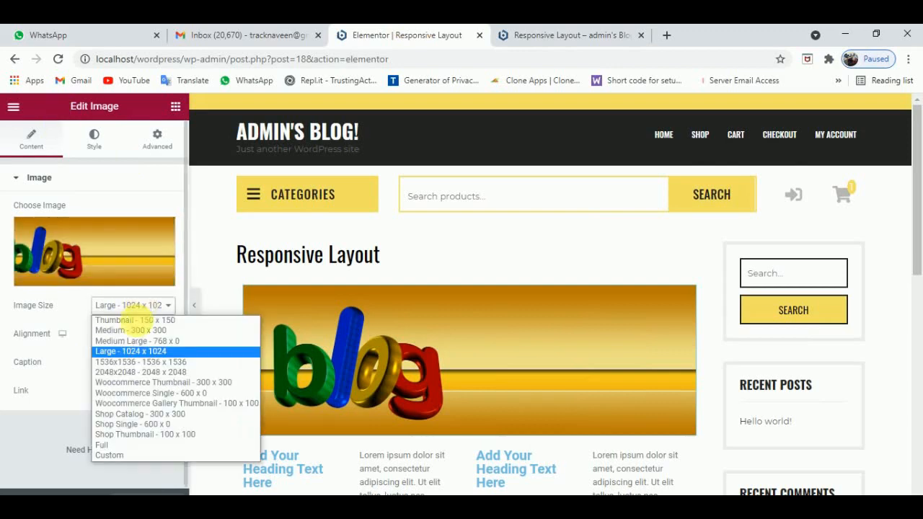
{"action": "left_click", "coordinate": [114, 447]}
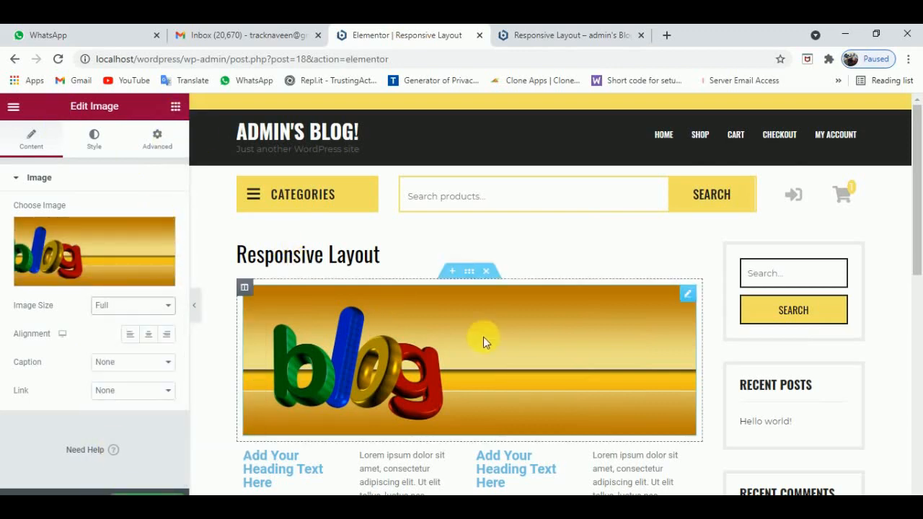
Set the banner section's content width to Full Width and its columns gap to No Gap.
{"action": "left_click", "coordinate": [470, 273]}
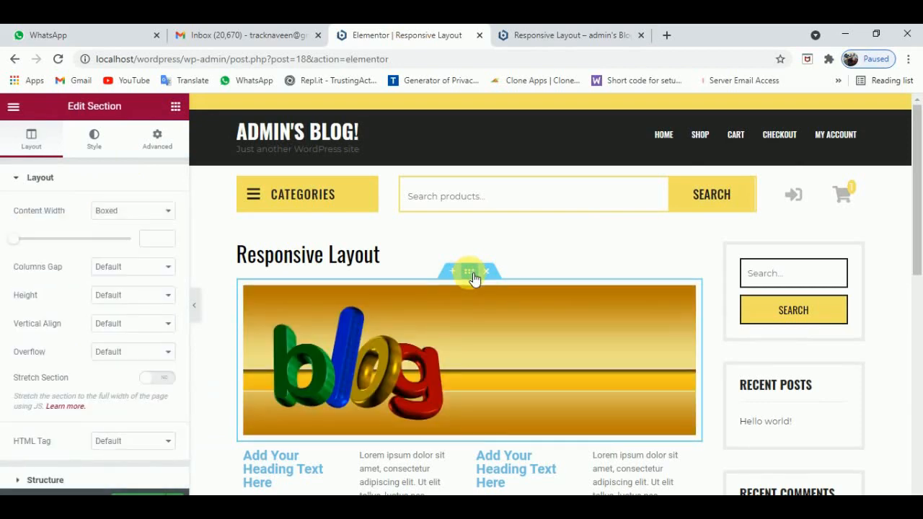
{"action": "left_click", "coordinate": [162, 212]}
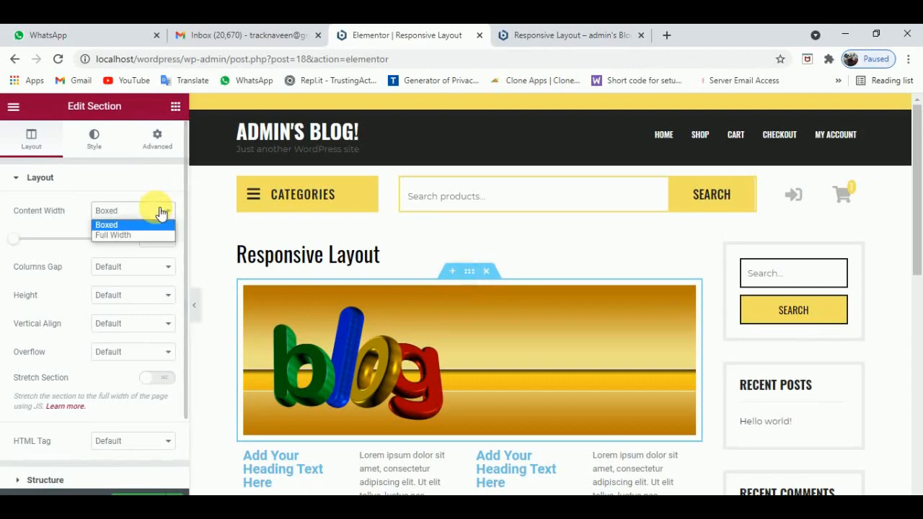
{"action": "left_click", "coordinate": [142, 233]}
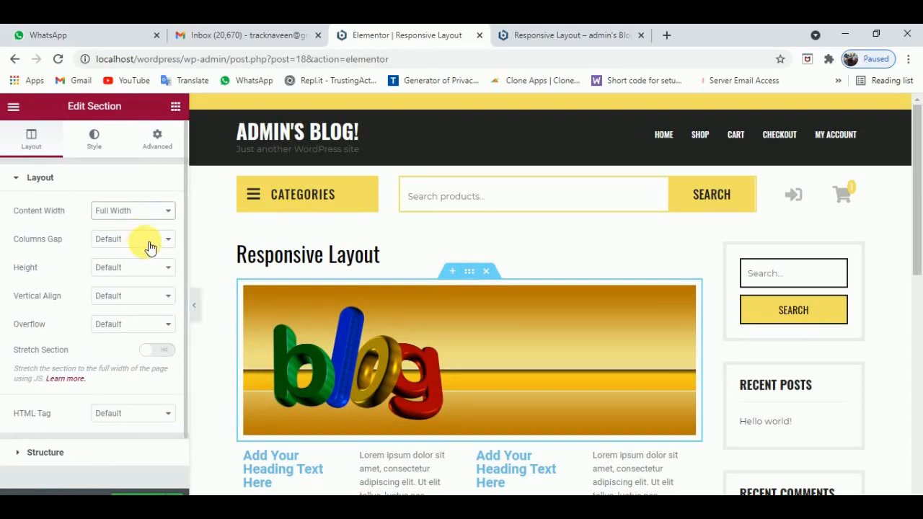
{"action": "left_click", "coordinate": [150, 241]}
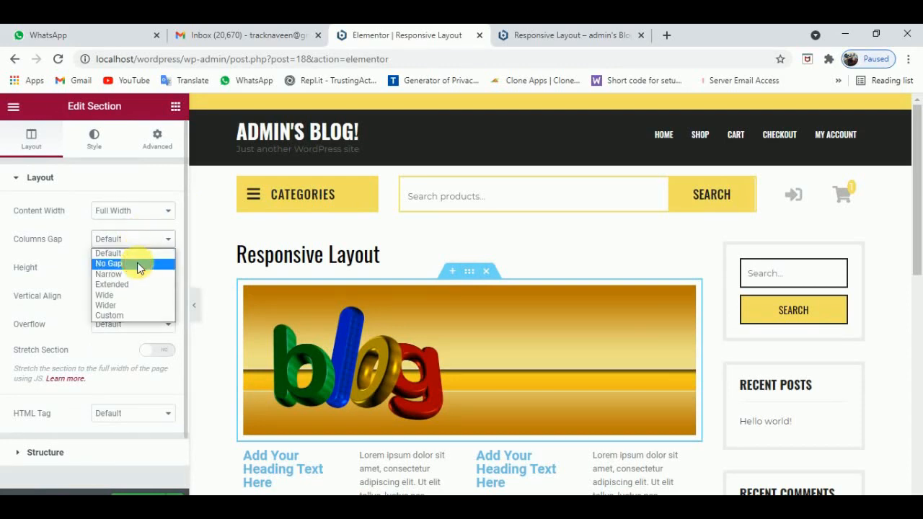
{"action": "left_click", "coordinate": [139, 267]}
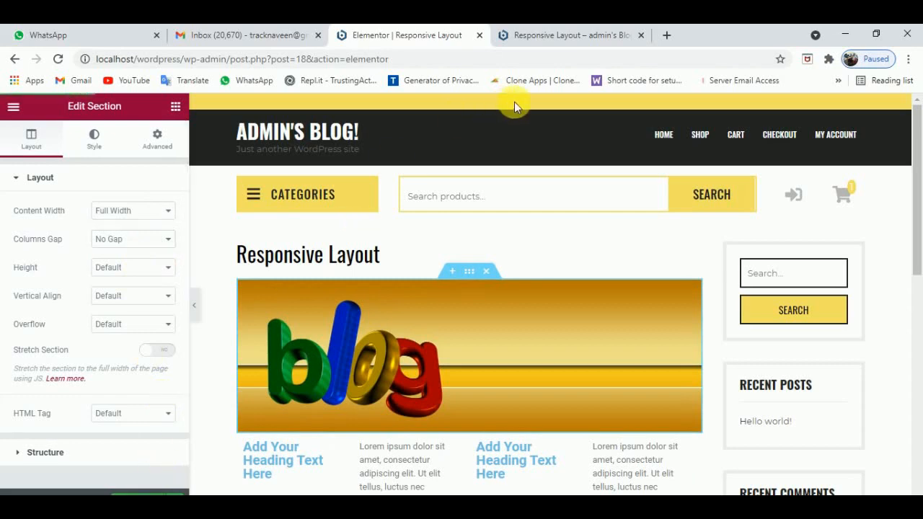
Reload the live Responsive Layout page and check the banner's width against the text row below it.
{"action": "left_click", "coordinate": [566, 36]}
{"action": "scroll", "coordinate": [141, 339], "scroll_direction": "down", "scroll_amount": 2}
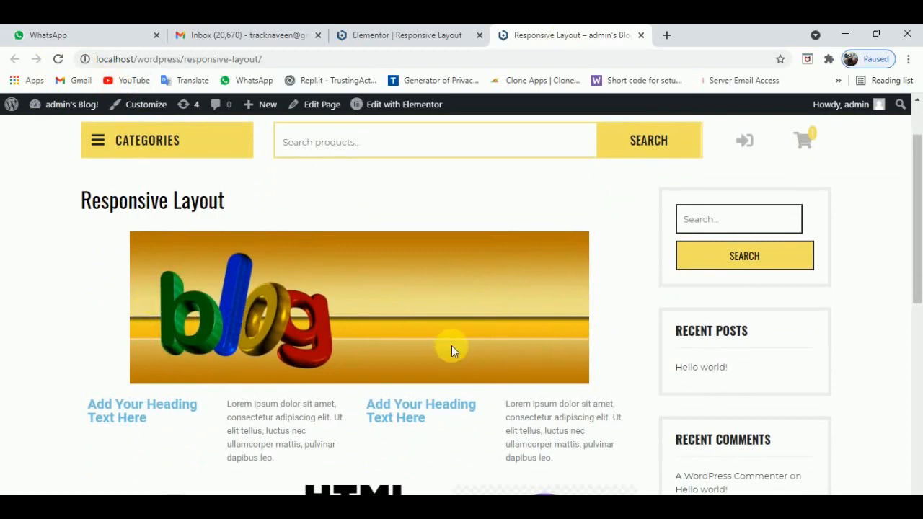
{"action": "left_click", "coordinate": [62, 63]}
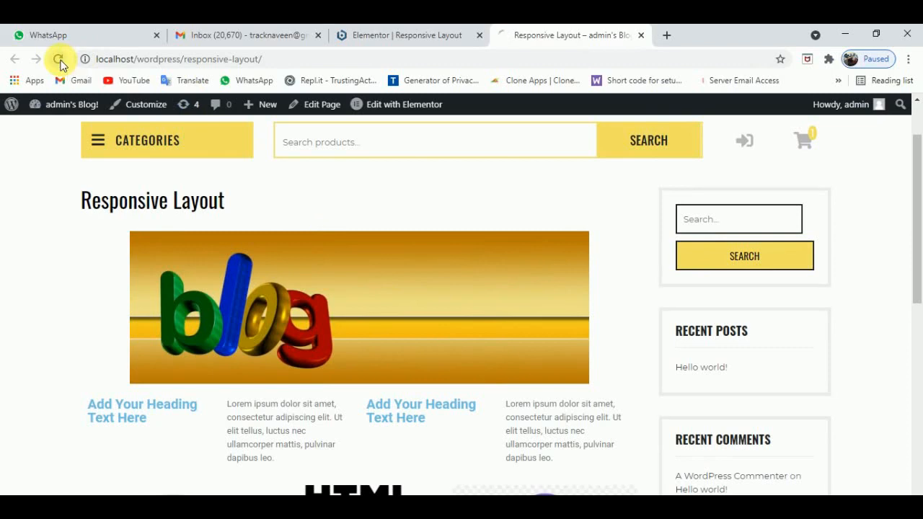
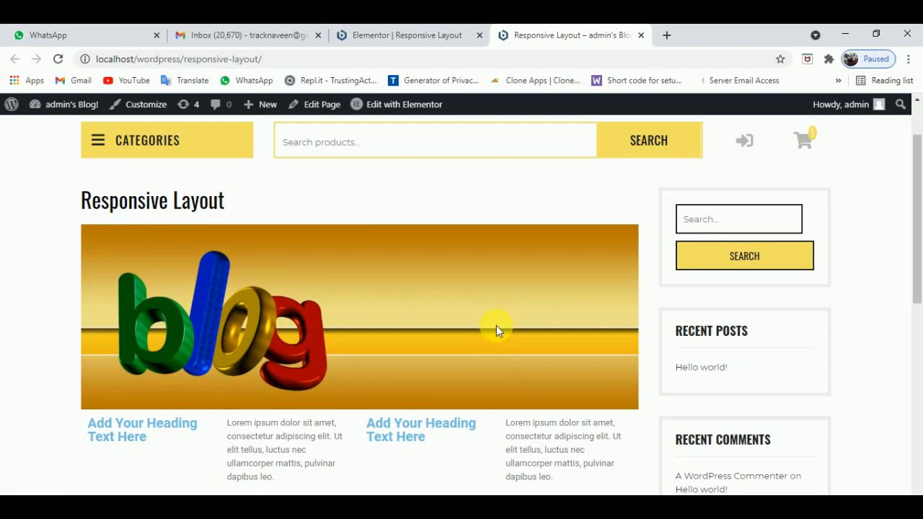
Leave the Elementor editor and return to the WordPress edit screen of the Responsive Layout page.
{"action": "left_click", "coordinate": [406, 33]}
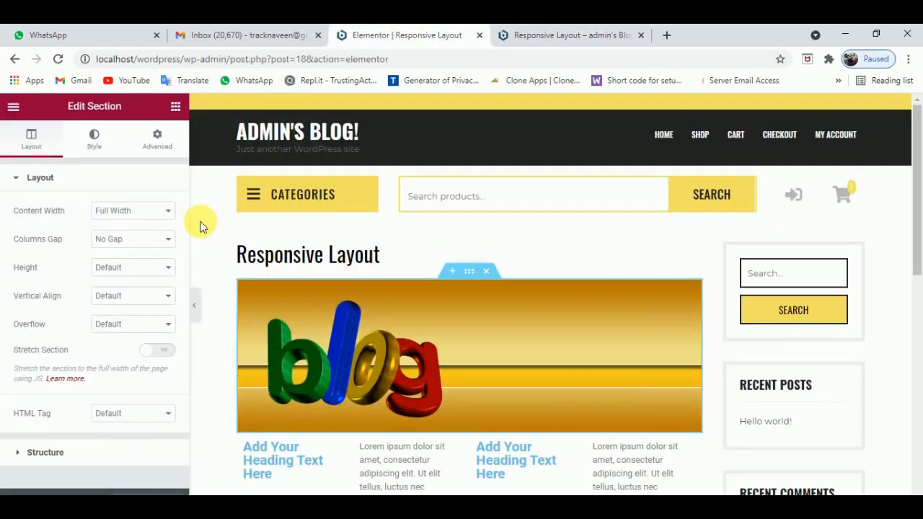
{"action": "left_click", "coordinate": [175, 107]}
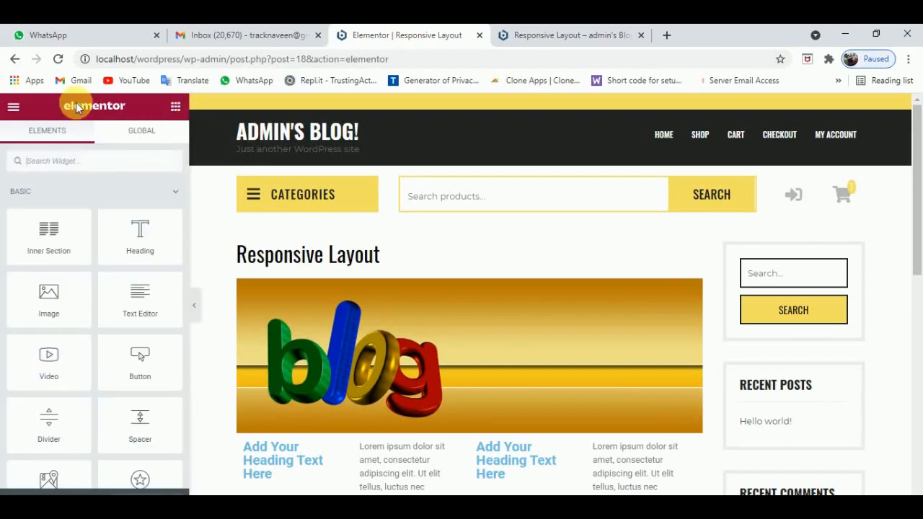
{"action": "left_click", "coordinate": [14, 61]}
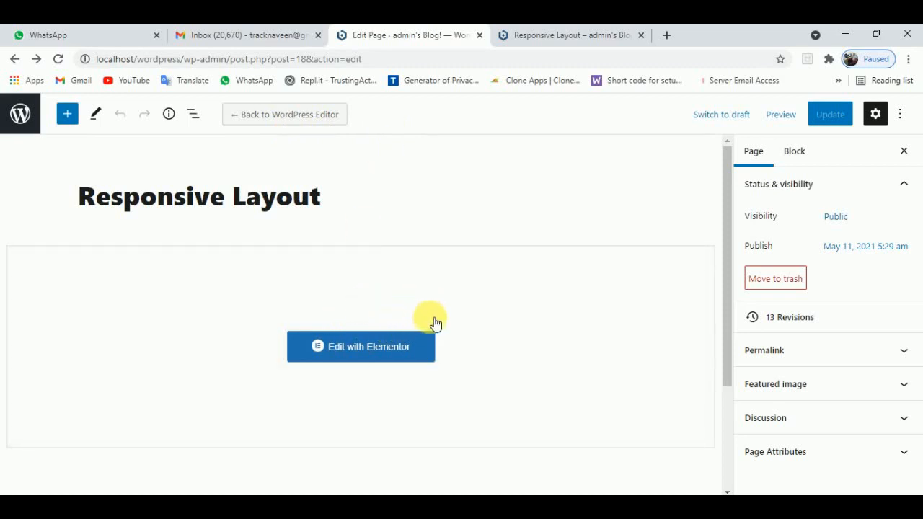
{"action": "scroll", "coordinate": [556, 322], "scroll_direction": "down", "scroll_amount": 2}
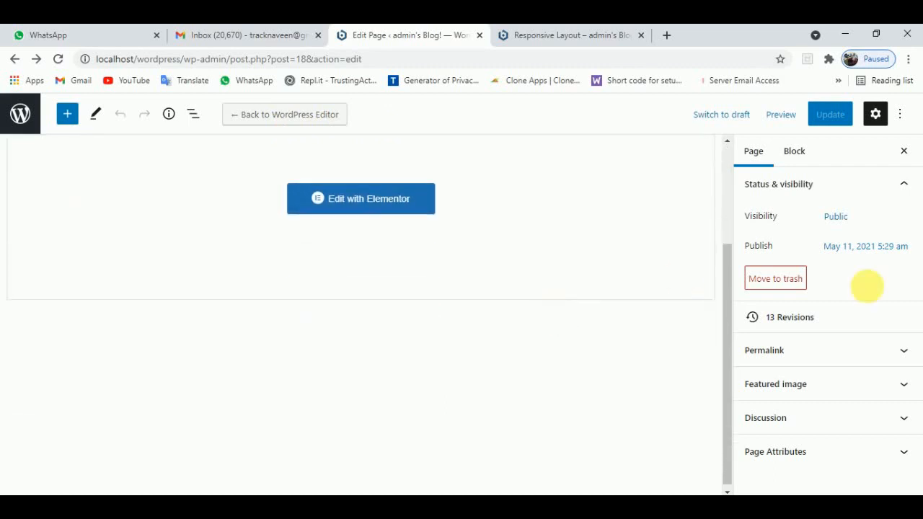
{"action": "left_click", "coordinate": [546, 33]}
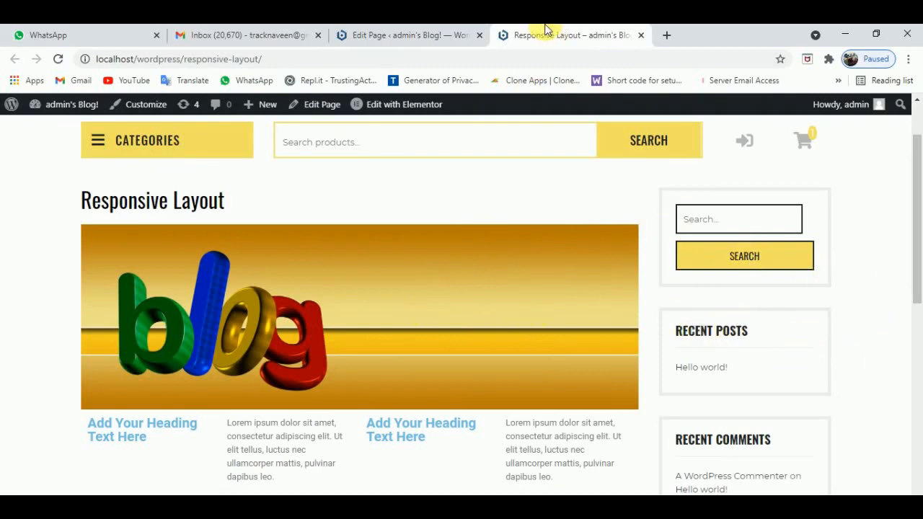
{"action": "left_click", "coordinate": [409, 33]}
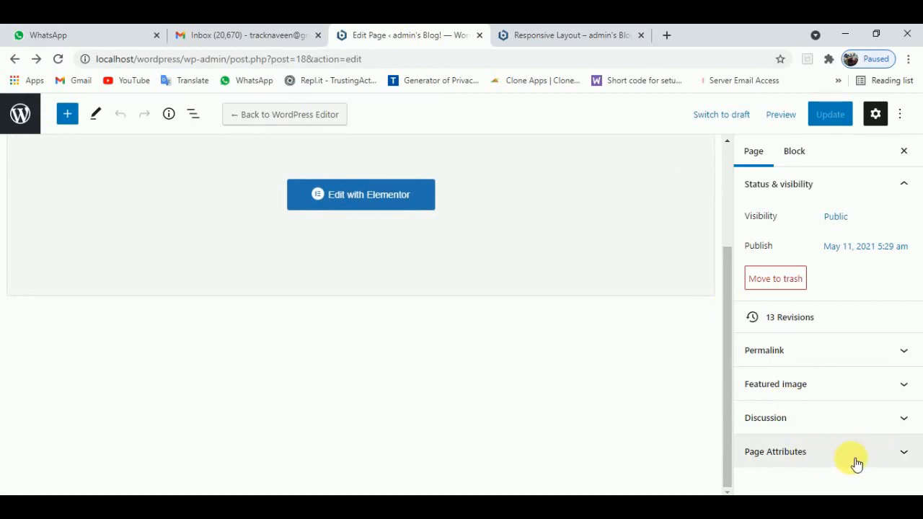
Set the page's template to Elementor Full Width in its page attributes and update the page.
{"action": "left_click", "coordinate": [907, 456]}
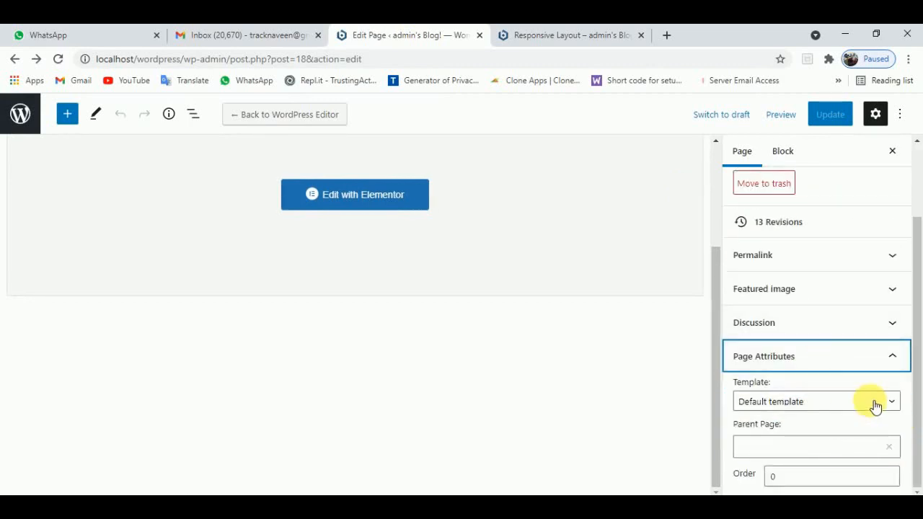
{"action": "left_click", "coordinate": [875, 406]}
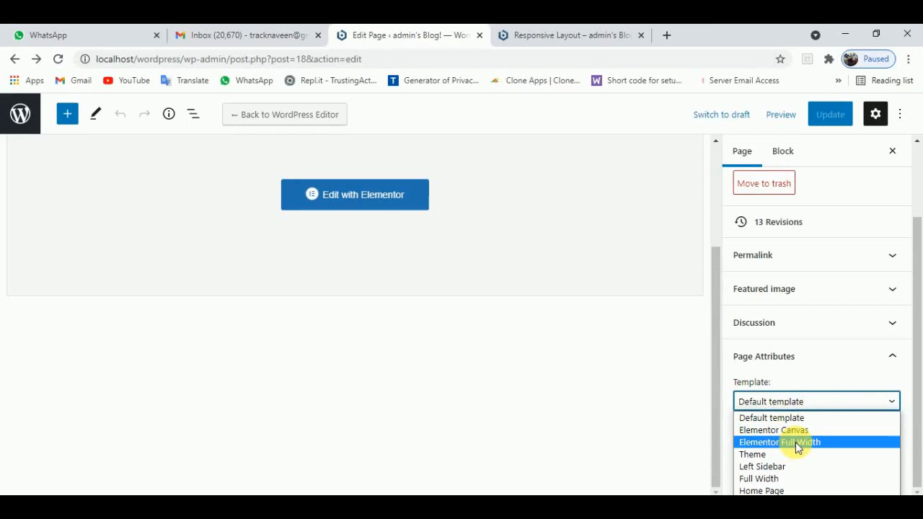
{"action": "left_click", "coordinate": [796, 442]}
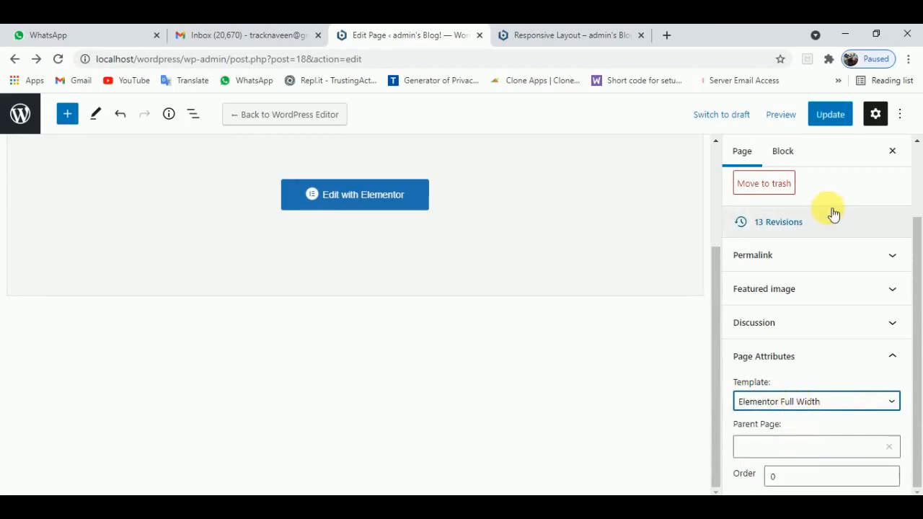
{"action": "left_click", "coordinate": [835, 118]}
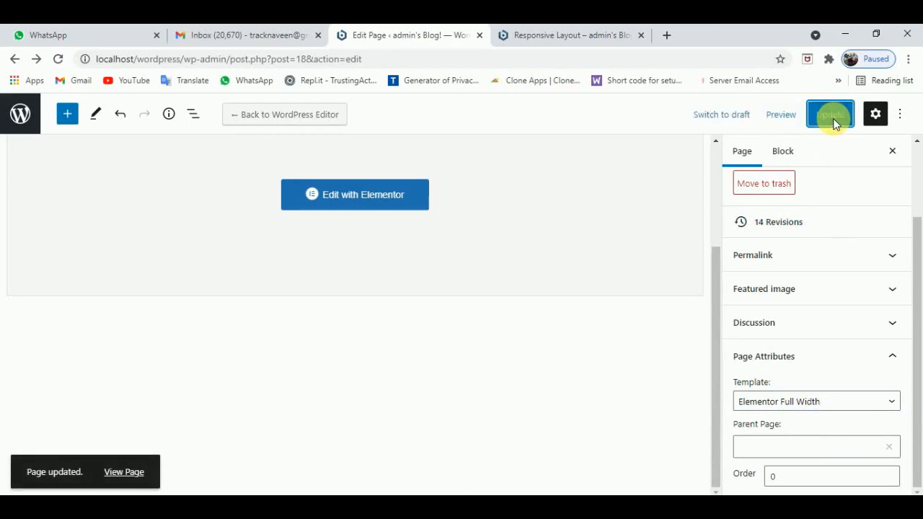
Reload the live Responsive Layout page and examine the banner, text row and image row in the full-width template.
{"action": "left_click", "coordinate": [557, 33]}
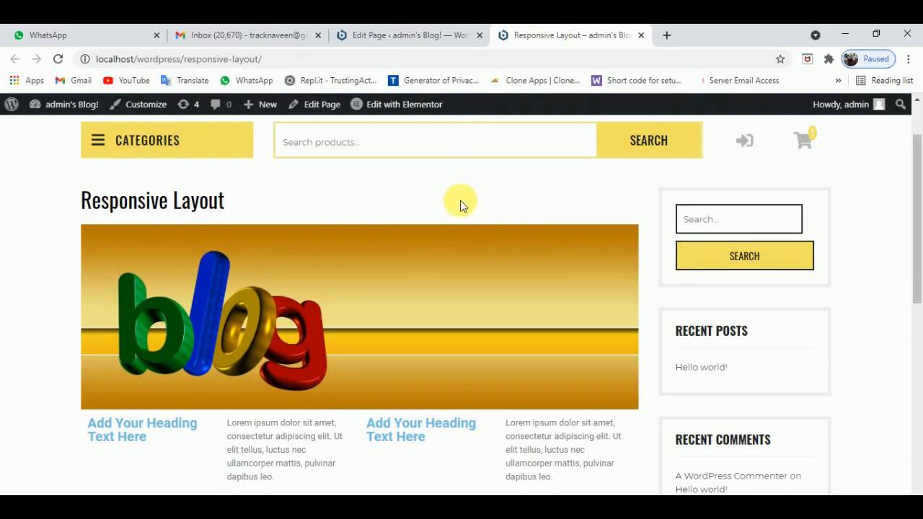
{"action": "left_click", "coordinate": [57, 59]}
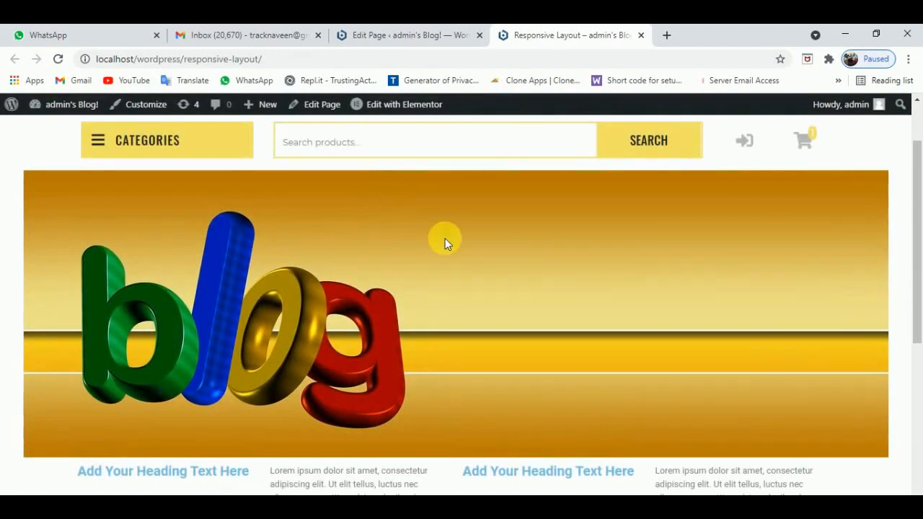
{"action": "scroll", "coordinate": [445, 238], "scroll_direction": "down", "scroll_amount": 3}
{"action": "scroll", "coordinate": [446, 244], "scroll_direction": "down", "scroll_amount": 2}
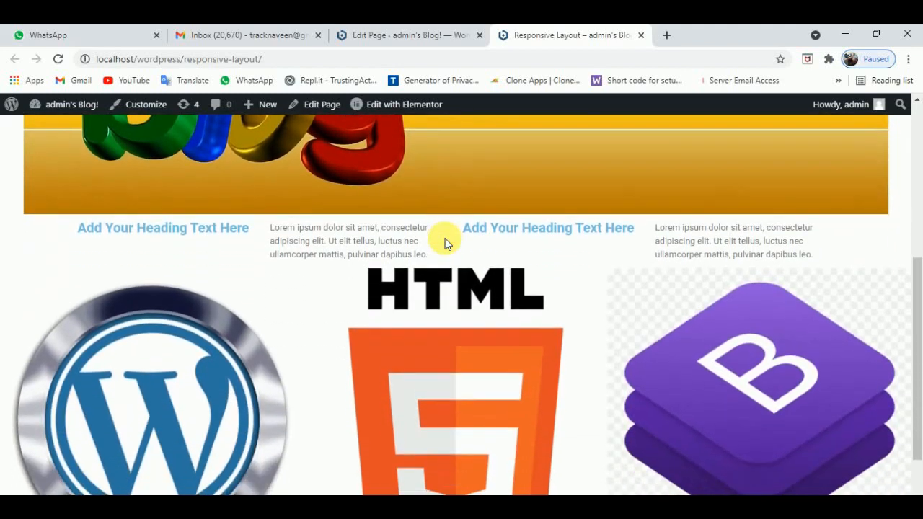
{"action": "scroll", "coordinate": [445, 244], "scroll_direction": "up", "scroll_amount": 3}
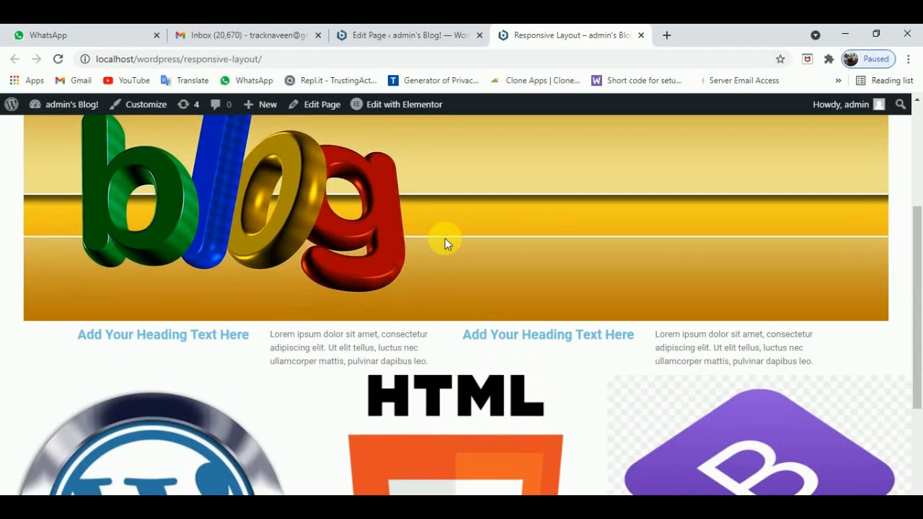
{"action": "scroll", "coordinate": [445, 244], "scroll_direction": "up", "scroll_amount": 3}
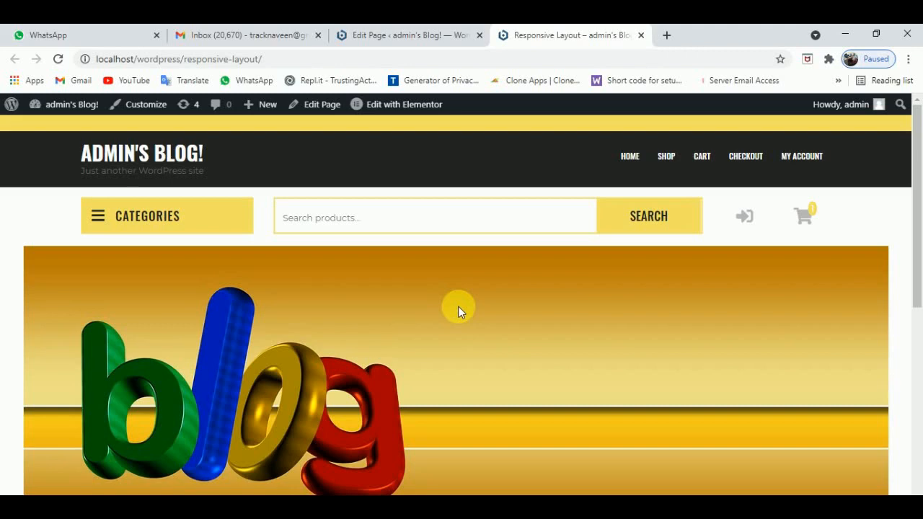
{"action": "scroll", "coordinate": [517, 340], "scroll_direction": "down", "scroll_amount": 3}
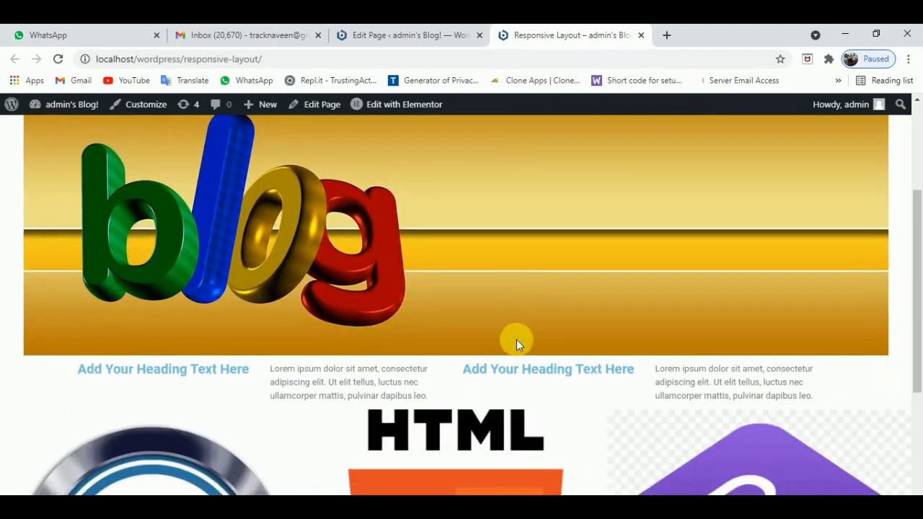
{"action": "scroll", "coordinate": [516, 339], "scroll_direction": "up", "scroll_amount": 1}
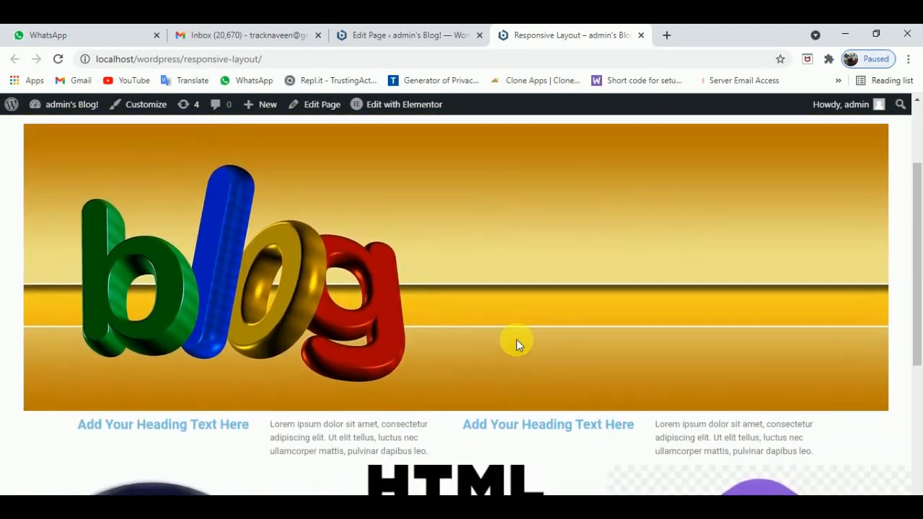
{"action": "scroll", "coordinate": [516, 344], "scroll_direction": "up", "scroll_amount": 2}
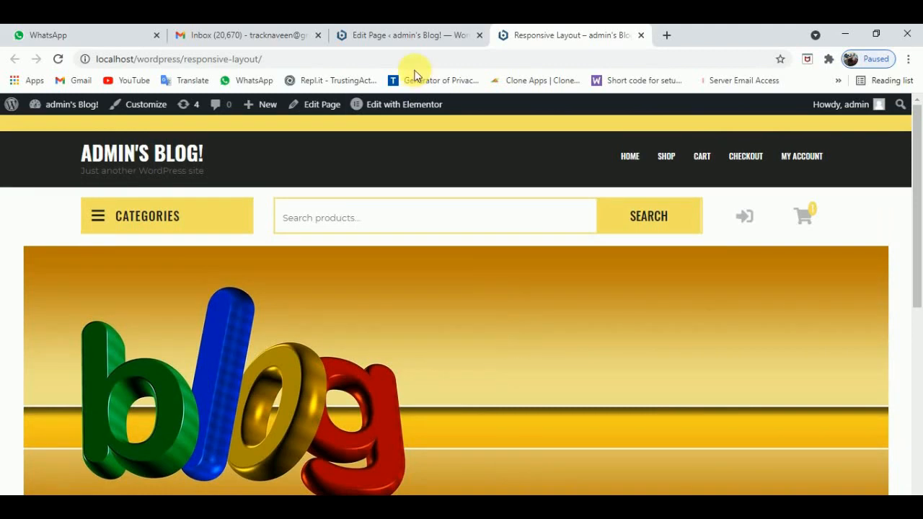
Open the instructor's own website in a new browser tab and look through the training courses on its Live Session page.
{"action": "left_click", "coordinate": [666, 35]}
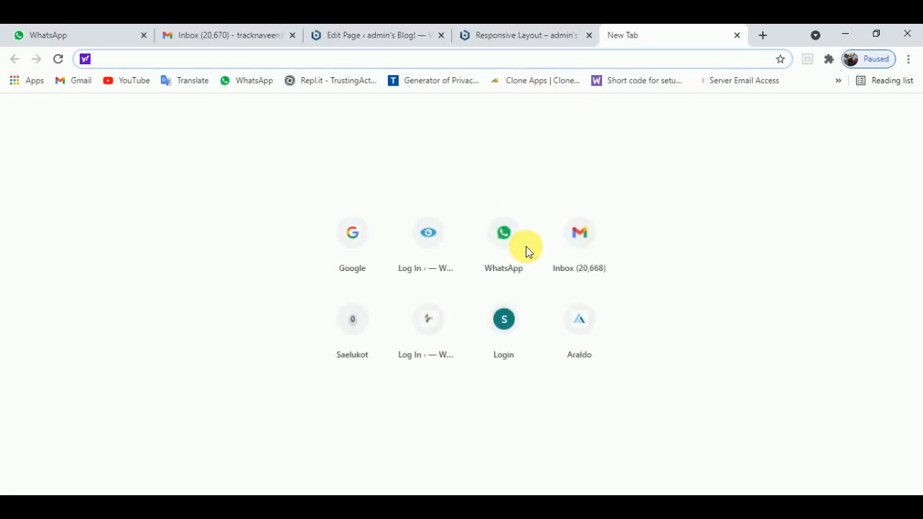
{"action": "type", "text": "na"}
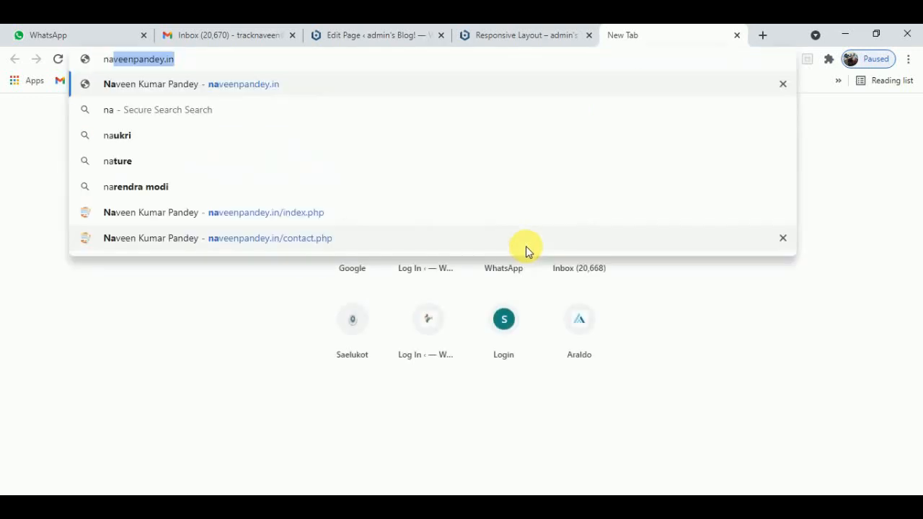
{"action": "key", "text": "Return"}
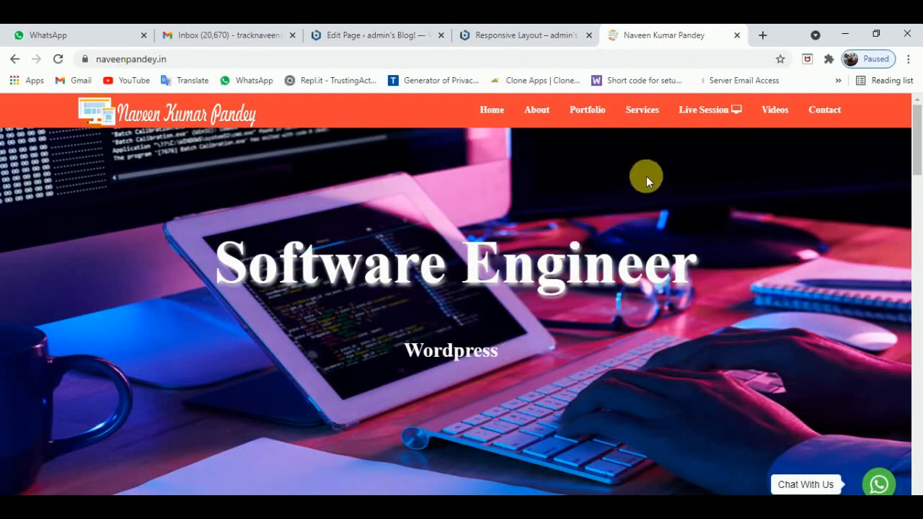
{"action": "left_click", "coordinate": [709, 118]}
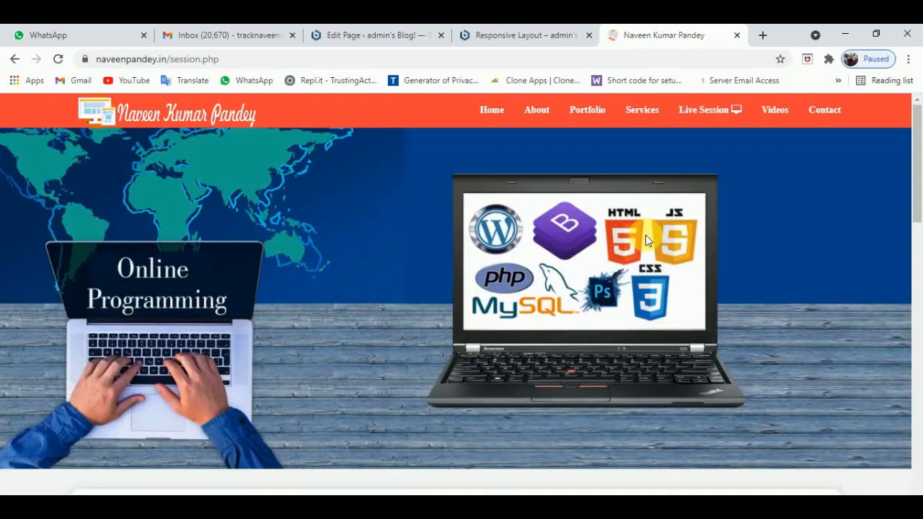
{"action": "scroll", "coordinate": [646, 238], "scroll_direction": "down", "scroll_amount": 1}
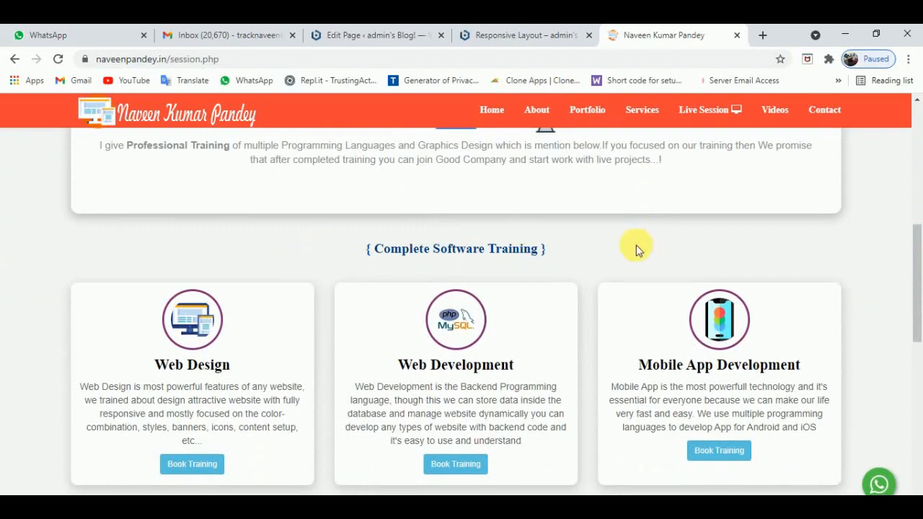
{"action": "scroll", "coordinate": [678, 286], "scroll_direction": "down", "scroll_amount": 3}
{"action": "scroll", "coordinate": [679, 289], "scroll_direction": "down", "scroll_amount": 1}
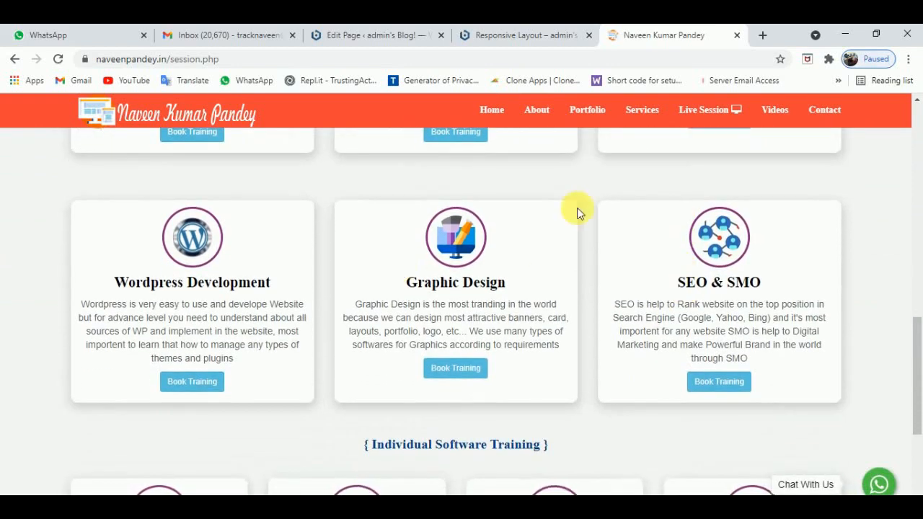
{"action": "scroll", "coordinate": [548, 284], "scroll_direction": "down", "scroll_amount": 1}
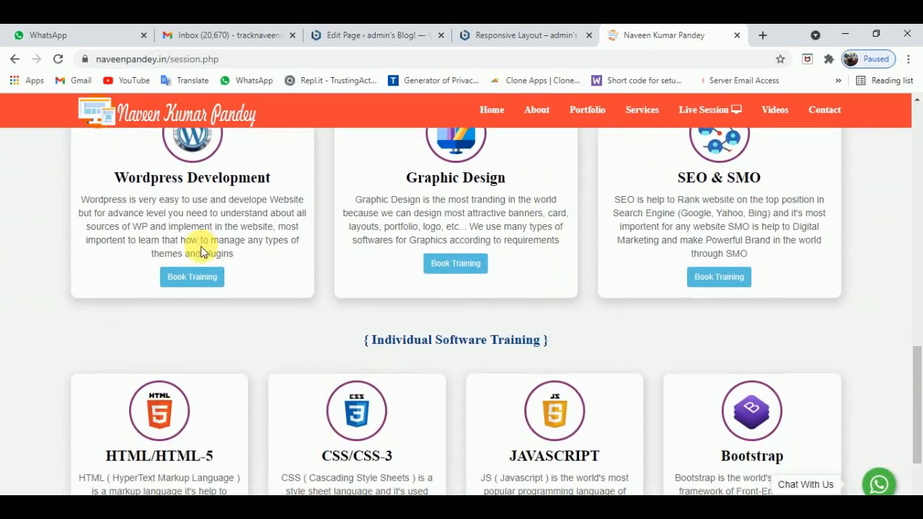
{"action": "scroll", "coordinate": [200, 247], "scroll_direction": "up", "scroll_amount": 1}
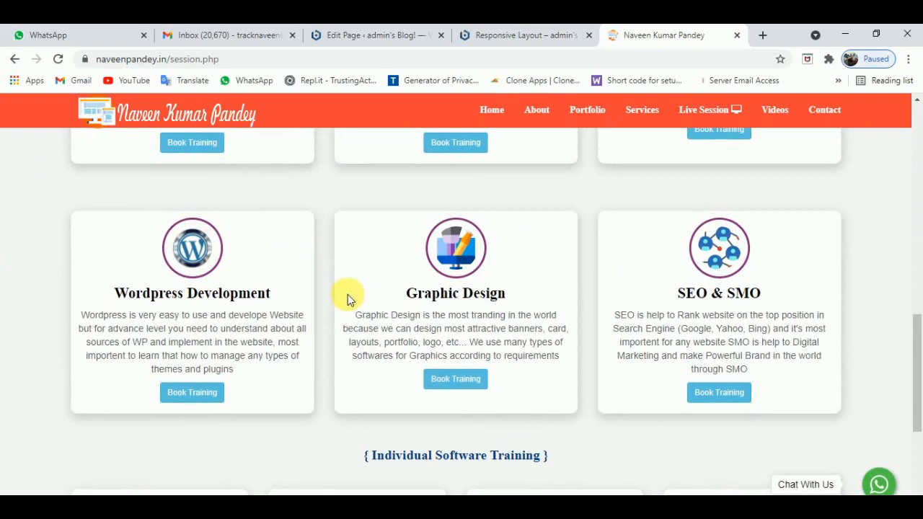
Open the booking page for the Wordpress Development training and review its session and freelancing contact forms.
{"action": "left_click", "coordinate": [196, 394]}
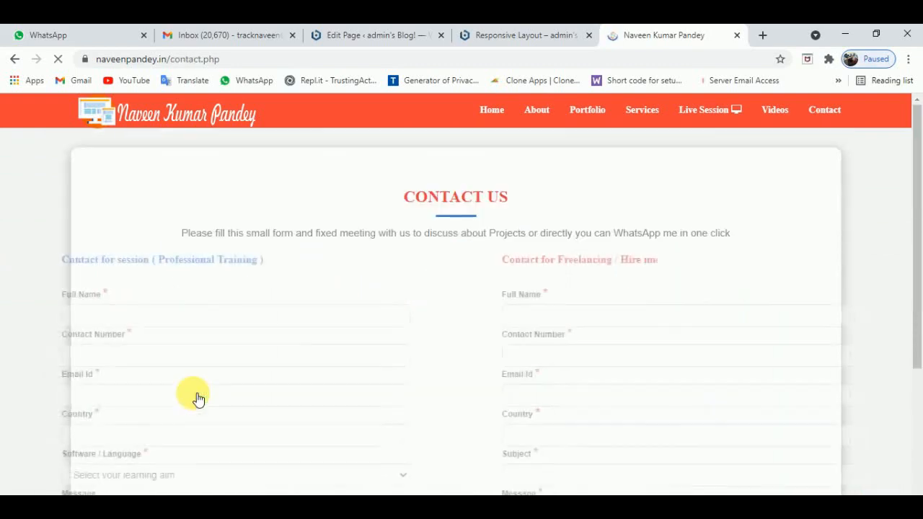
{"action": "scroll", "coordinate": [339, 378], "scroll_direction": "down", "scroll_amount": 1}
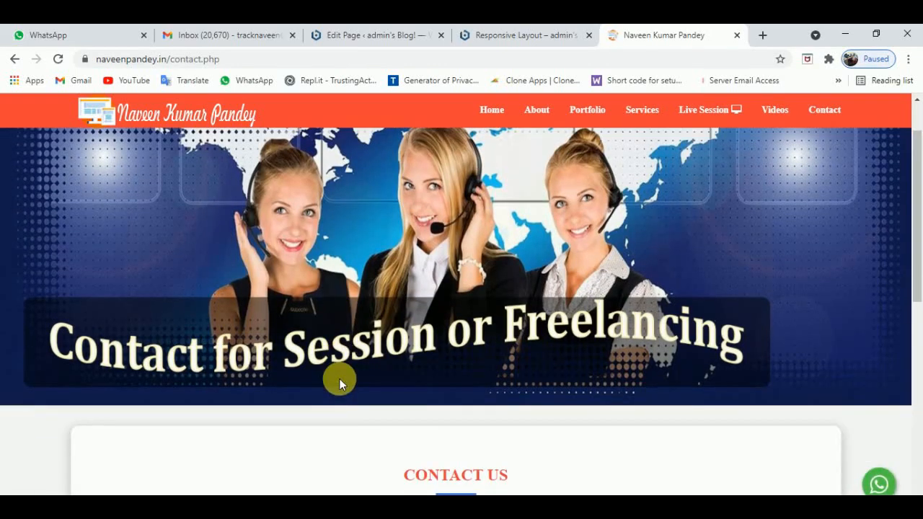
{"action": "scroll", "coordinate": [340, 378], "scroll_direction": "down", "scroll_amount": 7}
{"action": "scroll", "coordinate": [394, 334], "scroll_direction": "up", "scroll_amount": 2}
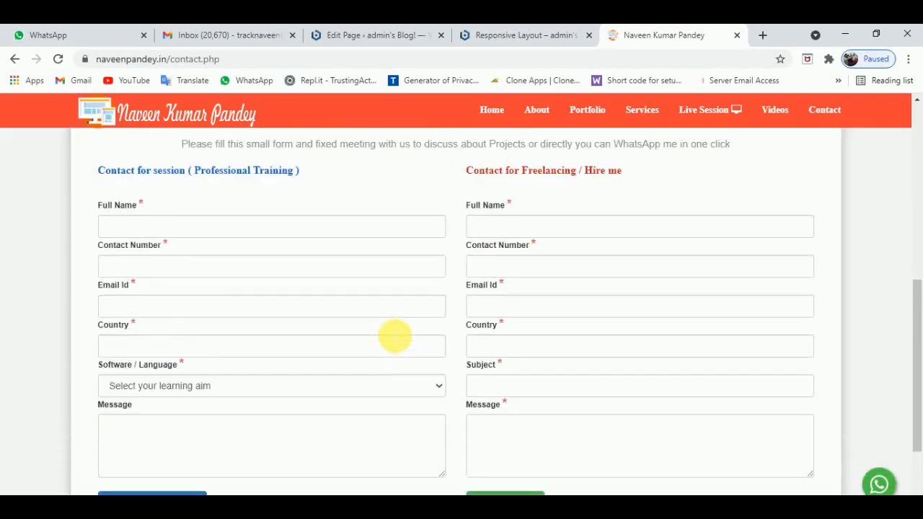
{"action": "scroll", "coordinate": [395, 336], "scroll_direction": "down", "scroll_amount": 1}
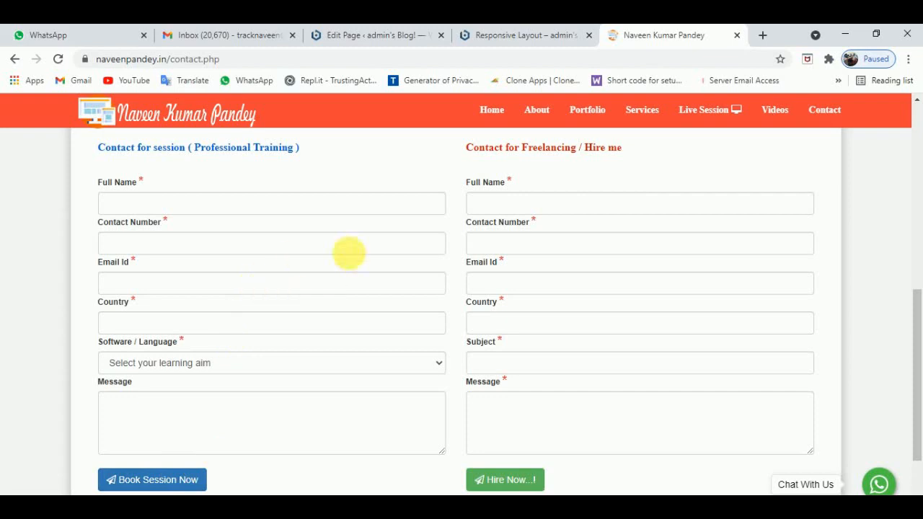
{"action": "scroll", "coordinate": [367, 260], "scroll_direction": "up", "scroll_amount": 5}
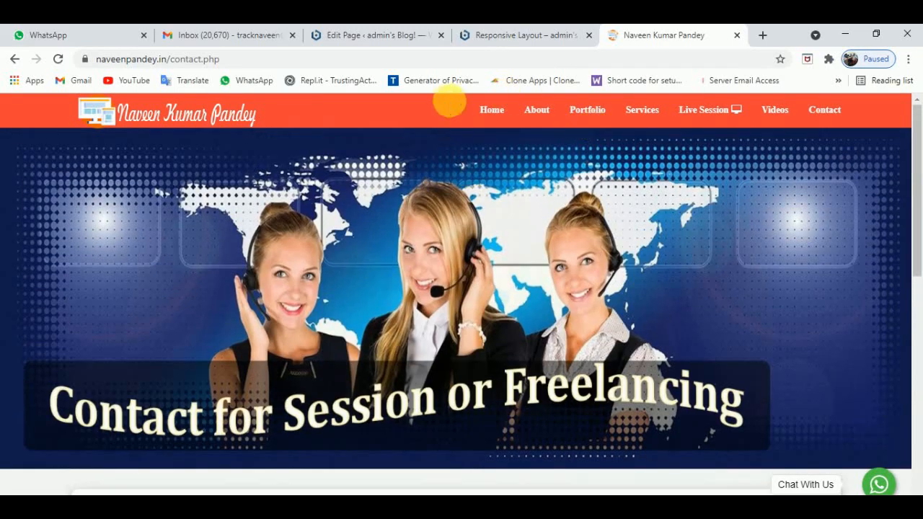
Return to the live Responsive Layout page and turn on device emulation in the developer tools, with the tools pane shrunk.
{"action": "left_click", "coordinate": [480, 33]}
{"action": "left_click", "coordinate": [371, 34]}
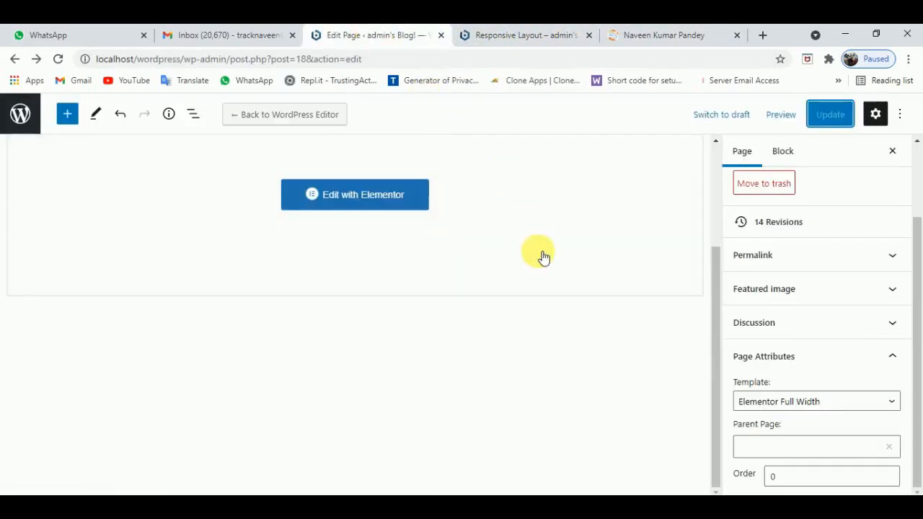
{"action": "left_click", "coordinate": [532, 32]}
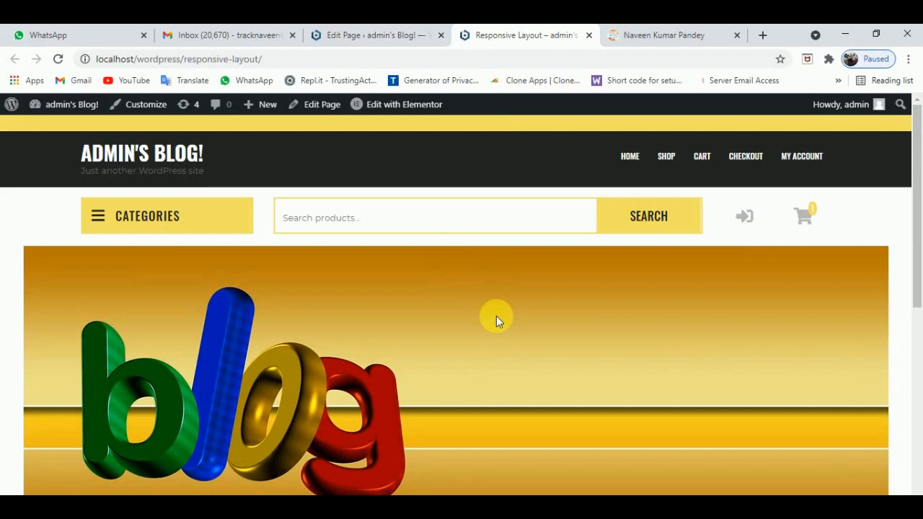
{"action": "key", "text": "ctrl+shift+i"}
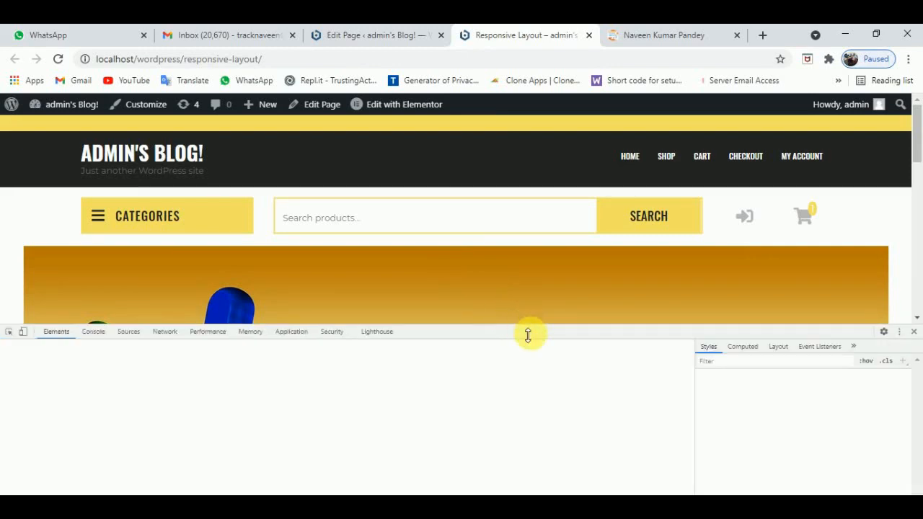
{"action": "left_click_drag", "start_coordinate": [528, 335], "coordinate": [534, 486]}
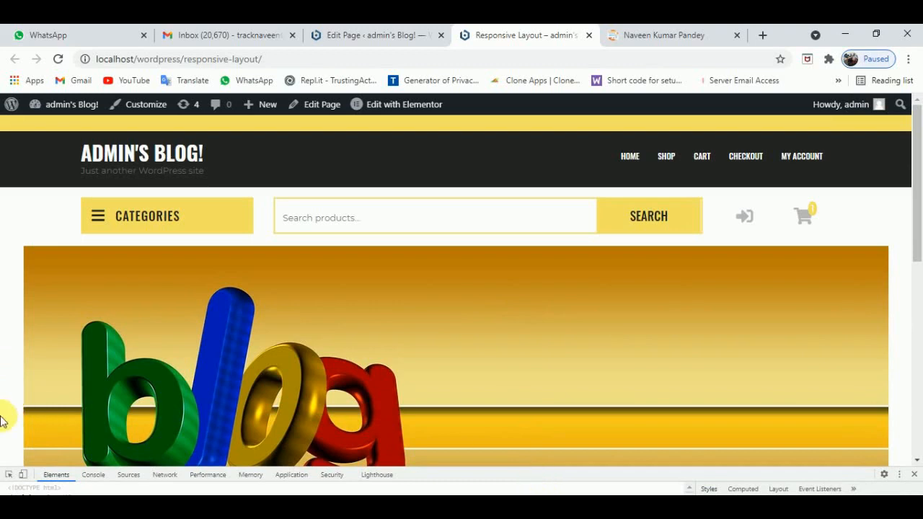
{"action": "left_click", "coordinate": [24, 474]}
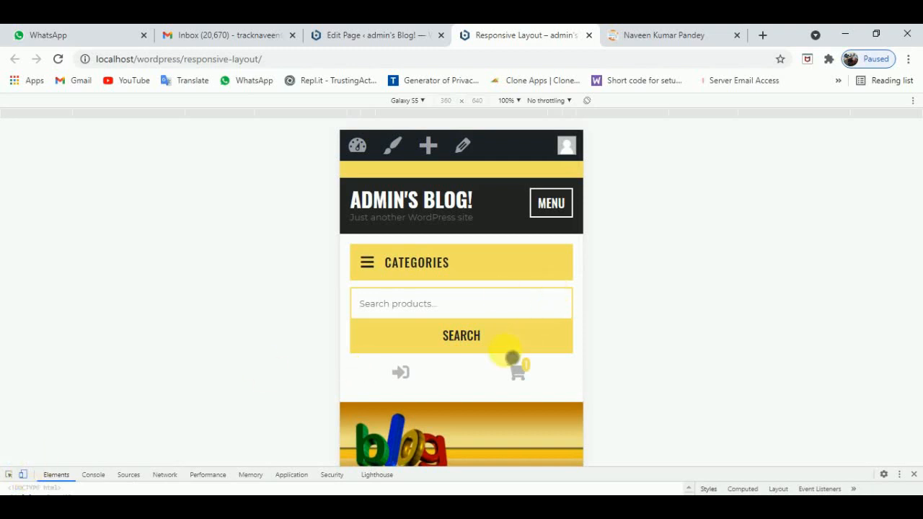
Set the emulated device to Responsive and look at the available preview zoom levels.
{"action": "left_click", "coordinate": [423, 104]}
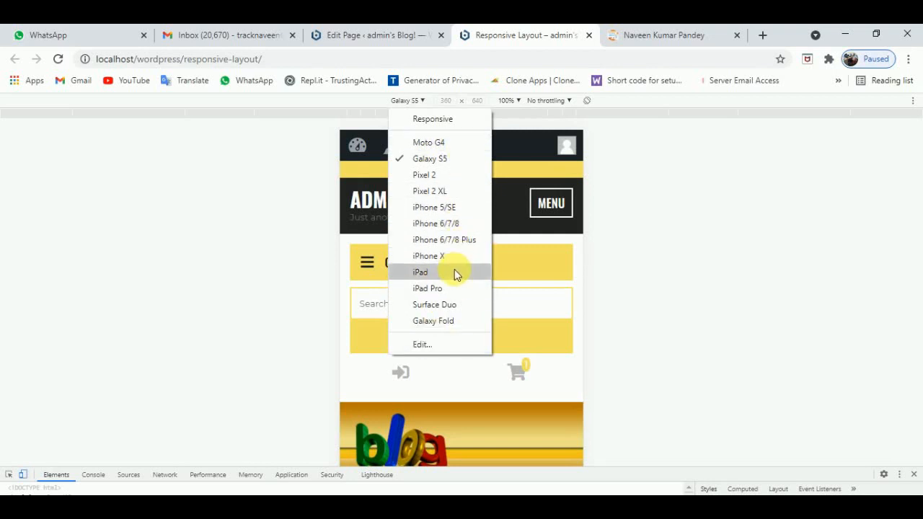
{"action": "left_click", "coordinate": [432, 121]}
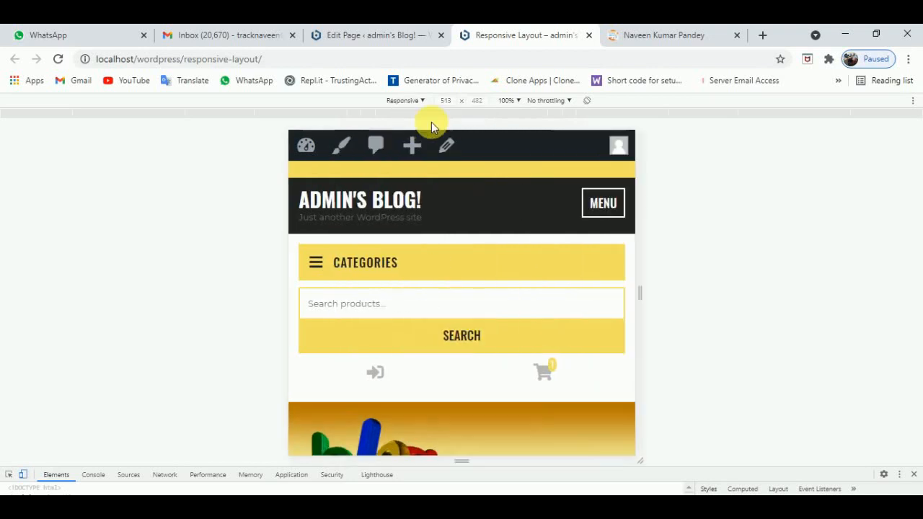
{"action": "left_click", "coordinate": [520, 101]}
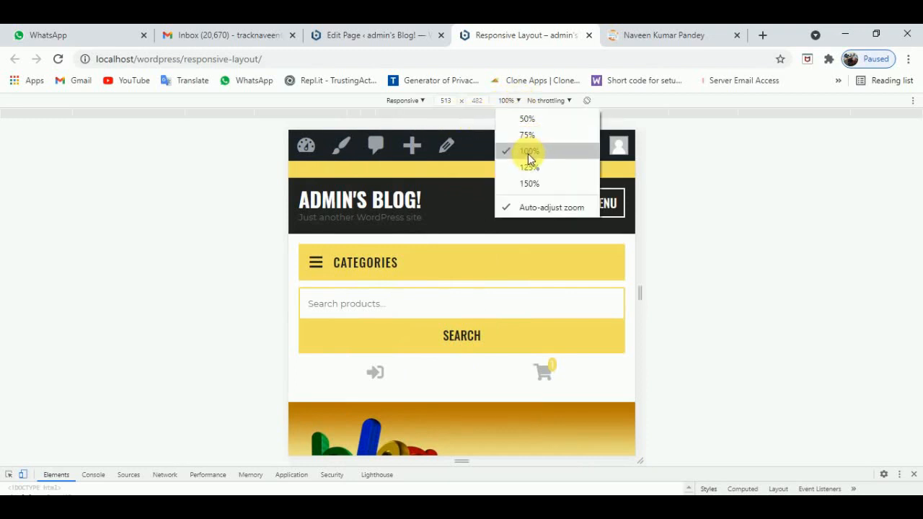
{"action": "left_click", "coordinate": [736, 191]}
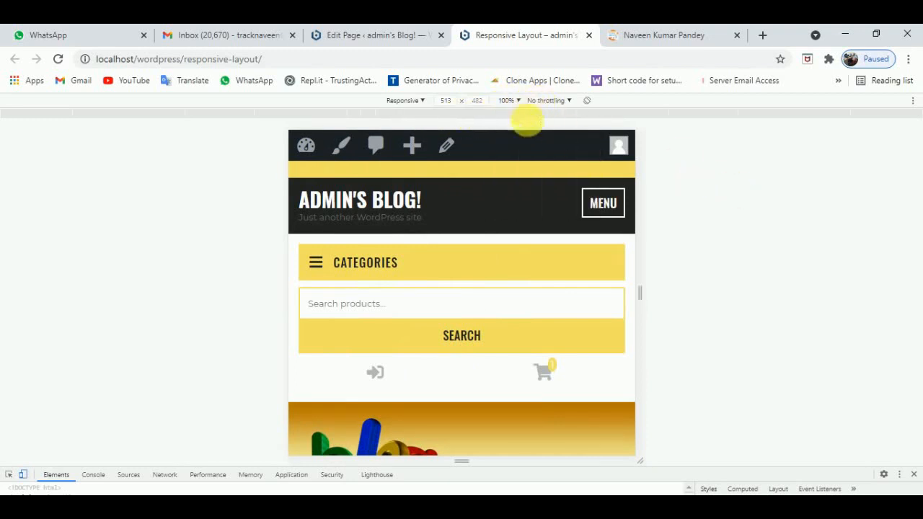
Check the site's mobile navigation menu and return from the Cart page to the Responsive Layout page.
{"action": "left_click", "coordinate": [603, 203]}
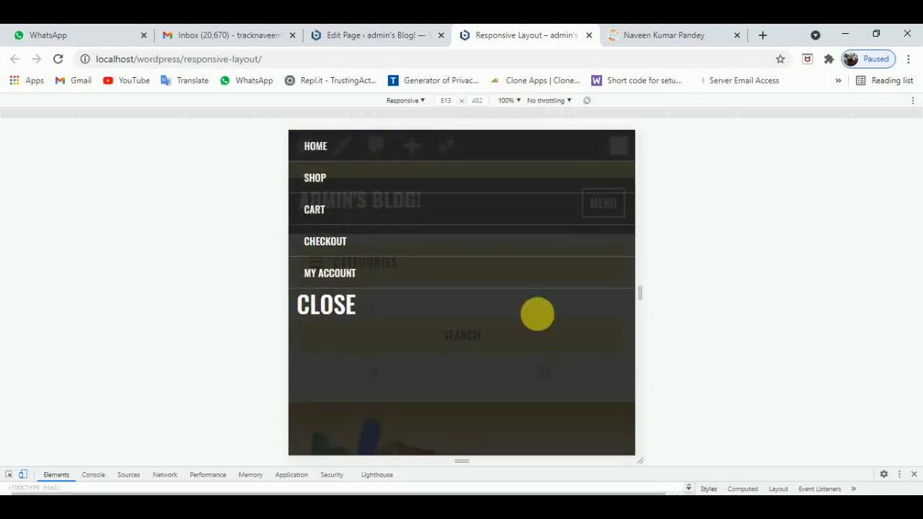
{"action": "left_click", "coordinate": [495, 385]}
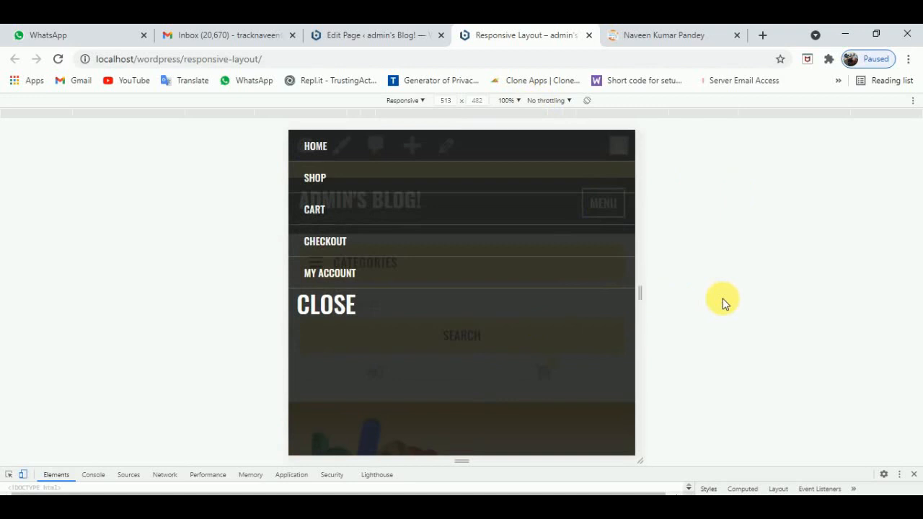
{"action": "left_click", "coordinate": [598, 209]}
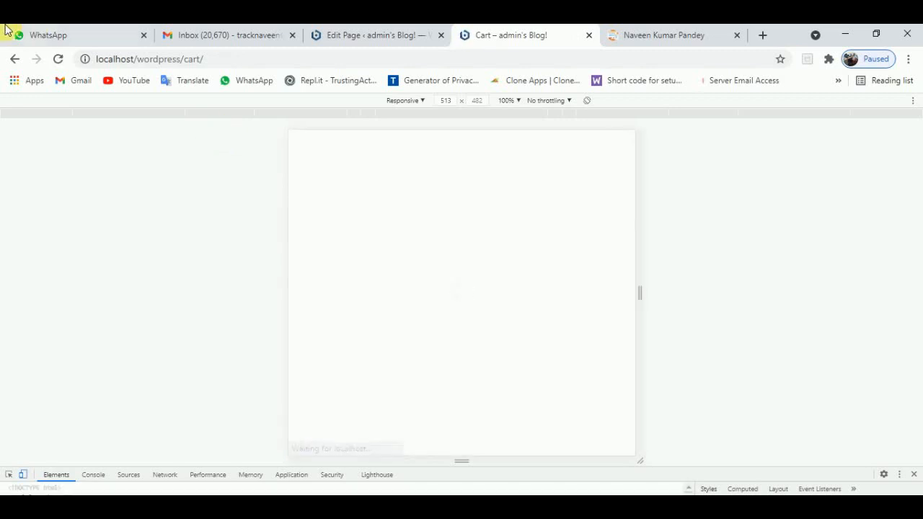
{"action": "left_click", "coordinate": [14, 59]}
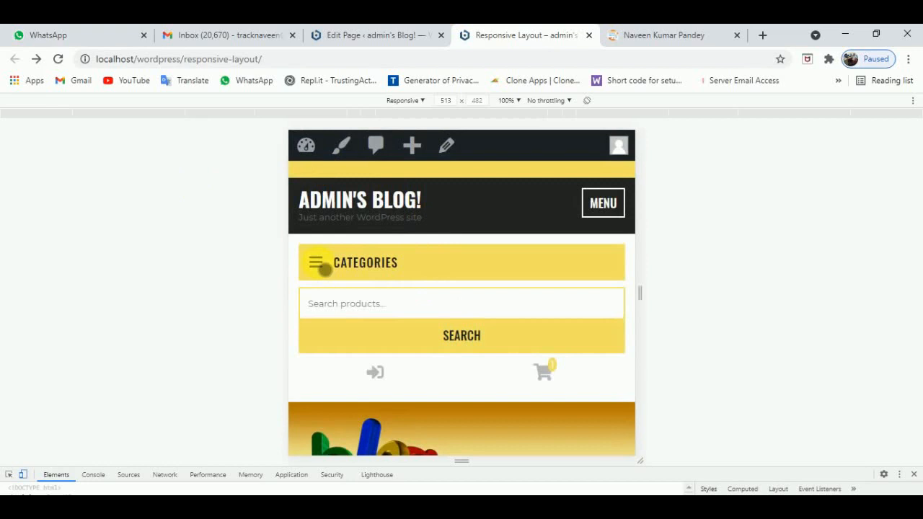
Test the Categories toggle in the mobile preview of the page.
{"action": "left_click", "coordinate": [324, 269]}
{"action": "left_click", "coordinate": [324, 269]}
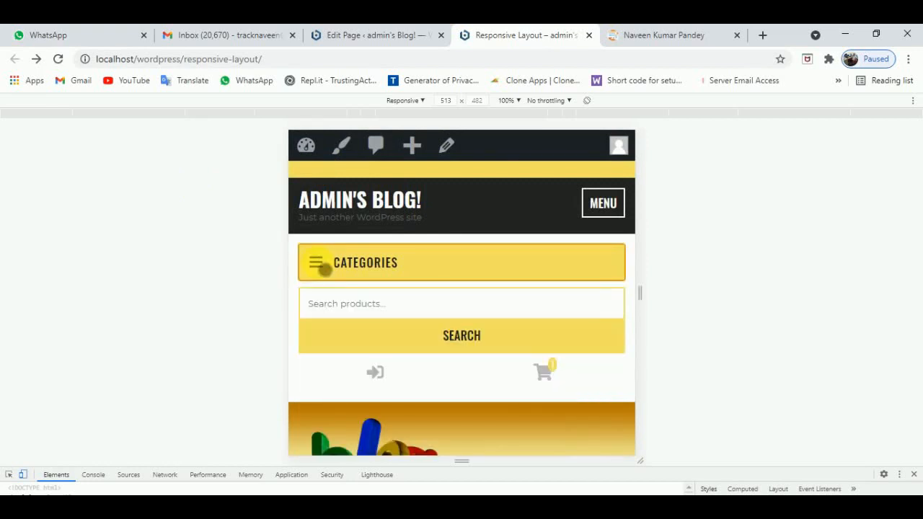
{"action": "left_click", "coordinate": [325, 269]}
{"action": "left_click", "coordinate": [325, 269]}
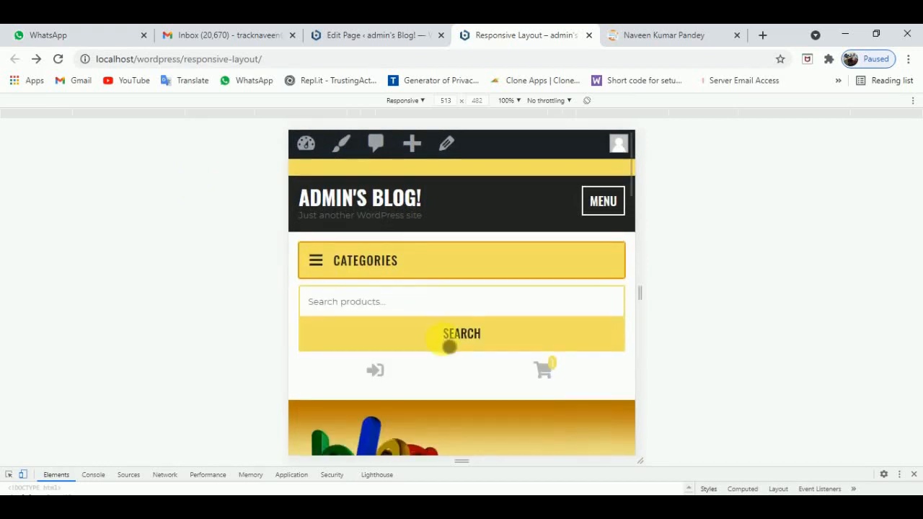
Examine how the banner, the heading and text columns and the images stack down the page in the mobile preview.
{"action": "scroll", "coordinate": [447, 342], "scroll_direction": "down", "scroll_amount": 1}
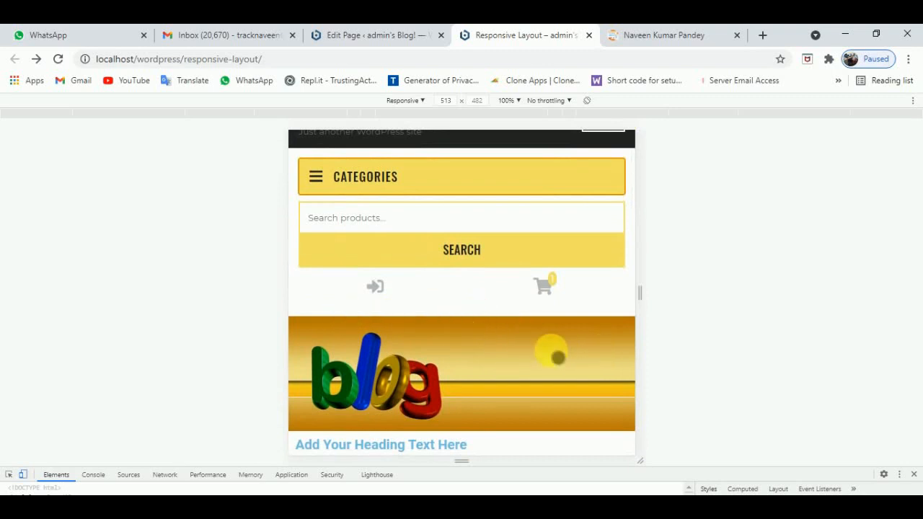
{"action": "scroll", "coordinate": [551, 351], "scroll_direction": "down", "scroll_amount": 2}
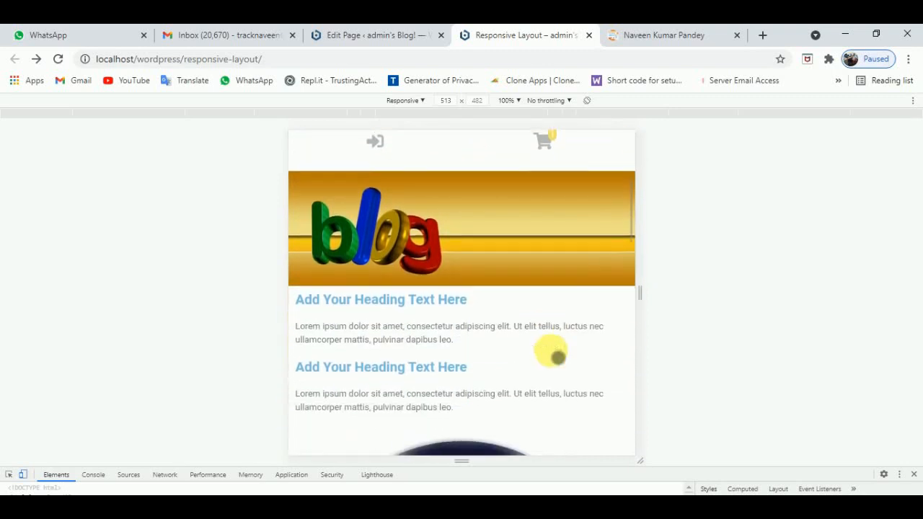
{"action": "scroll", "coordinate": [523, 273], "scroll_direction": "down", "scroll_amount": 2}
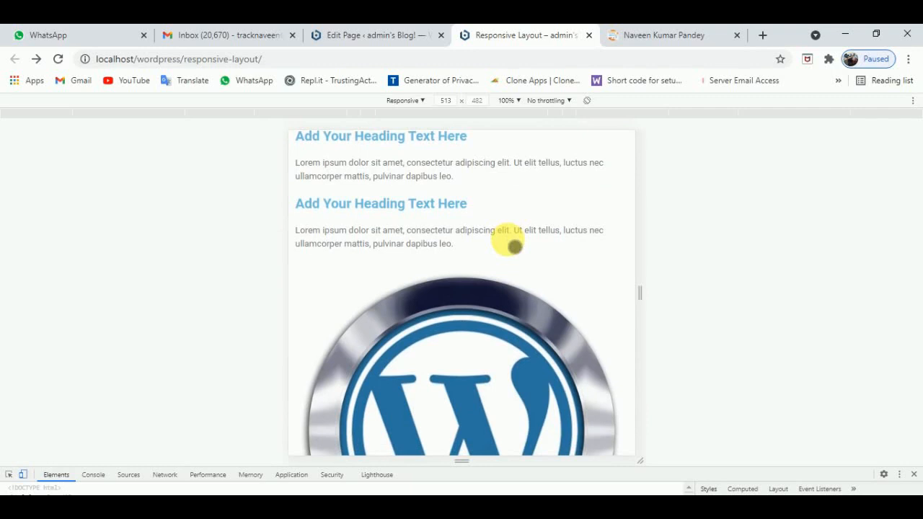
{"action": "scroll", "coordinate": [514, 246], "scroll_direction": "down", "scroll_amount": 5}
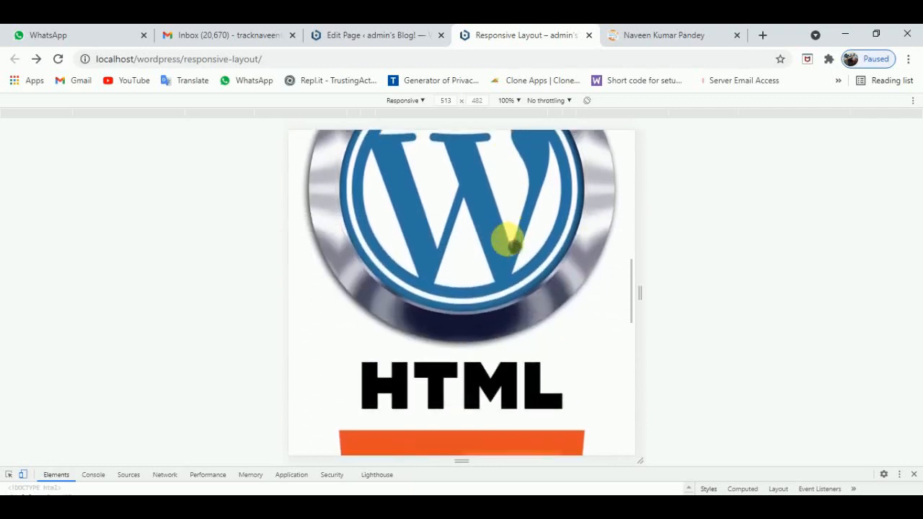
{"action": "scroll", "coordinate": [510, 245], "scroll_direction": "down", "scroll_amount": 6}
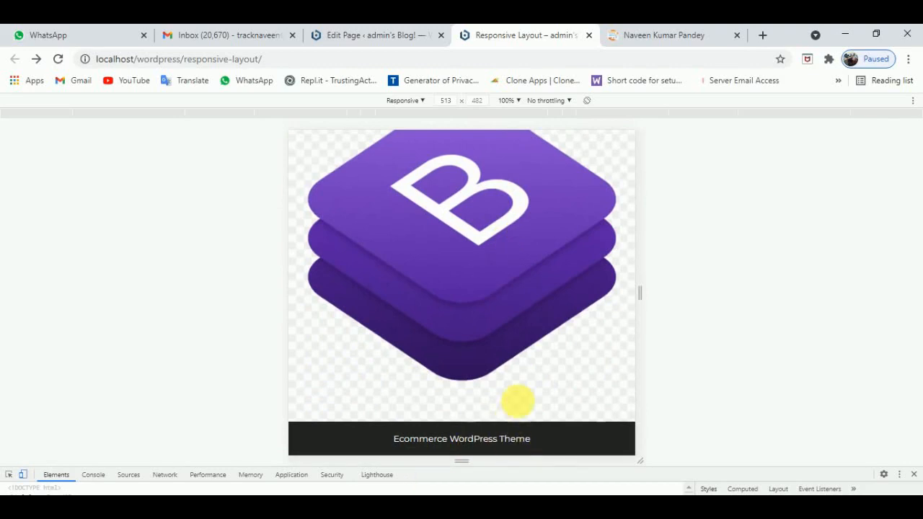
{"action": "scroll", "coordinate": [516, 402], "scroll_direction": "up", "scroll_amount": 2}
{"action": "scroll", "coordinate": [518, 404], "scroll_direction": "up", "scroll_amount": 15}
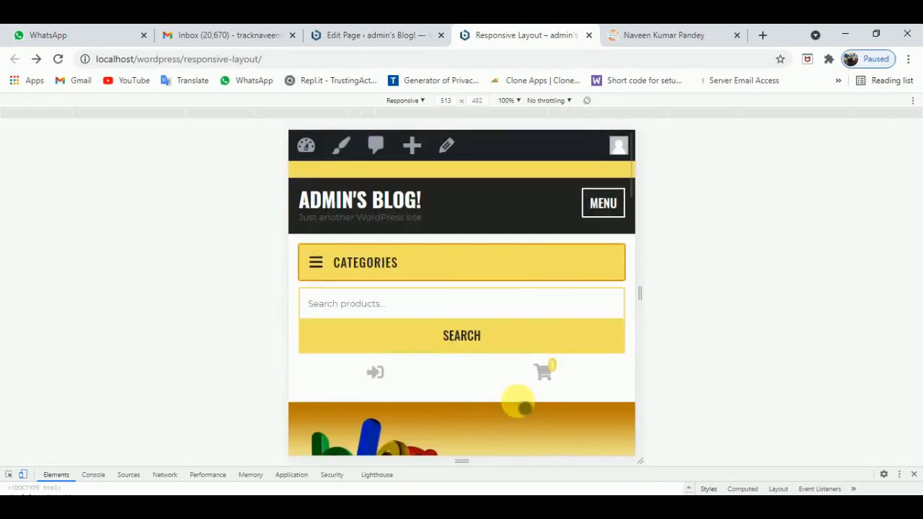
{"action": "scroll", "coordinate": [522, 382], "scroll_direction": "down", "scroll_amount": 3}
{"action": "scroll", "coordinate": [522, 382], "scroll_direction": "up", "scroll_amount": 3}
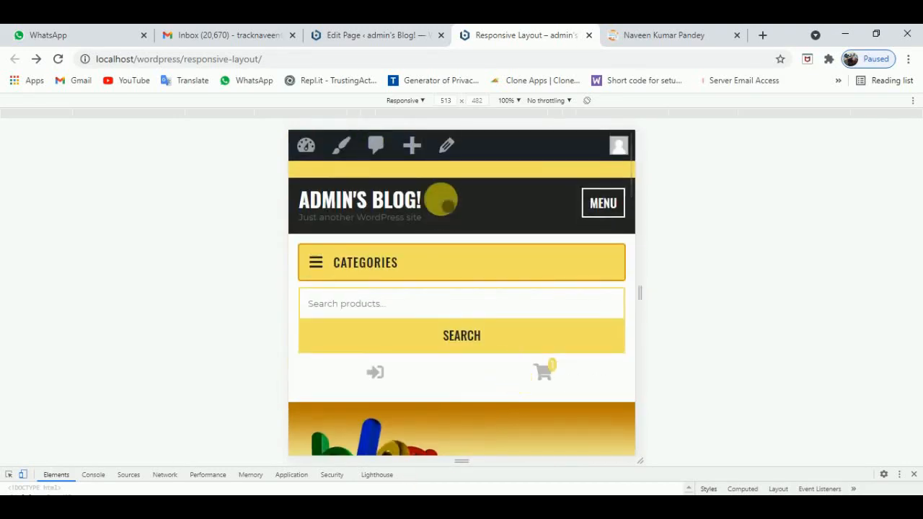
Emulate the iPhone 6/7/8 for the Responsive Layout page and set the preview zoom to 100%.
{"action": "left_click", "coordinate": [422, 101]}
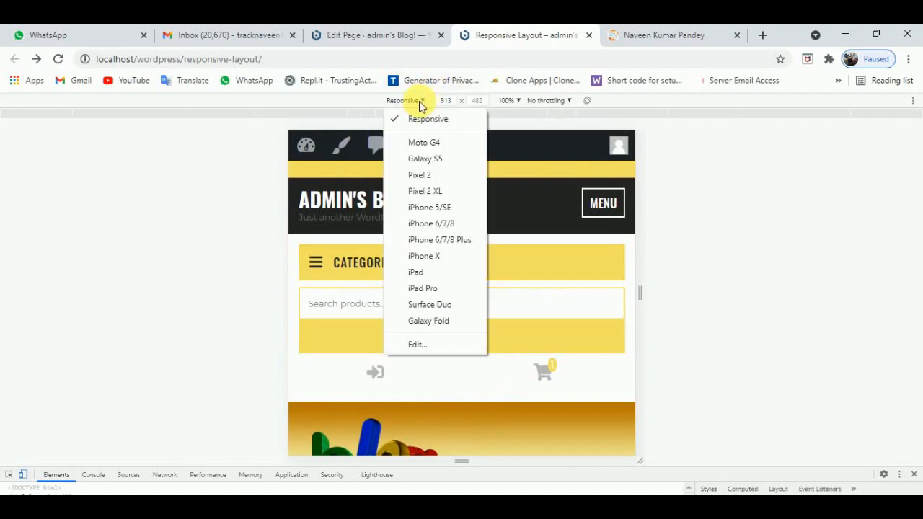
{"action": "left_click", "coordinate": [431, 226]}
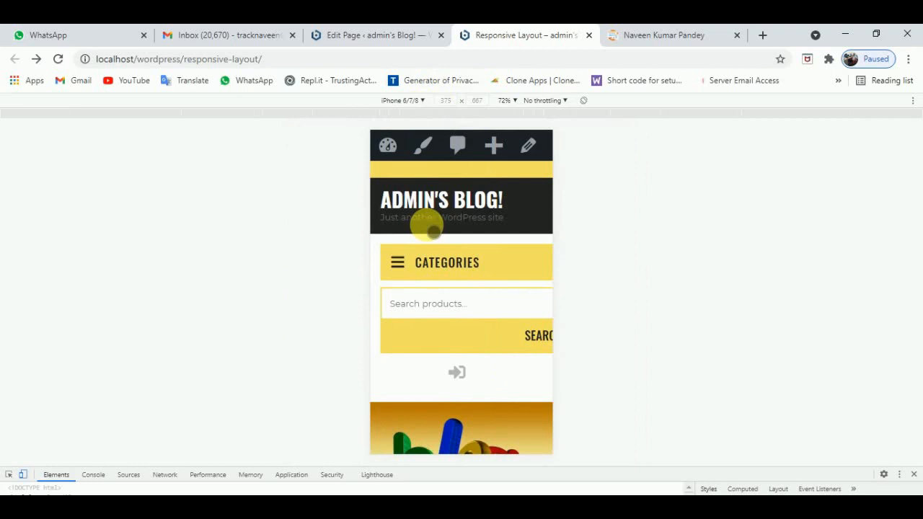
{"action": "left_click", "coordinate": [516, 101]}
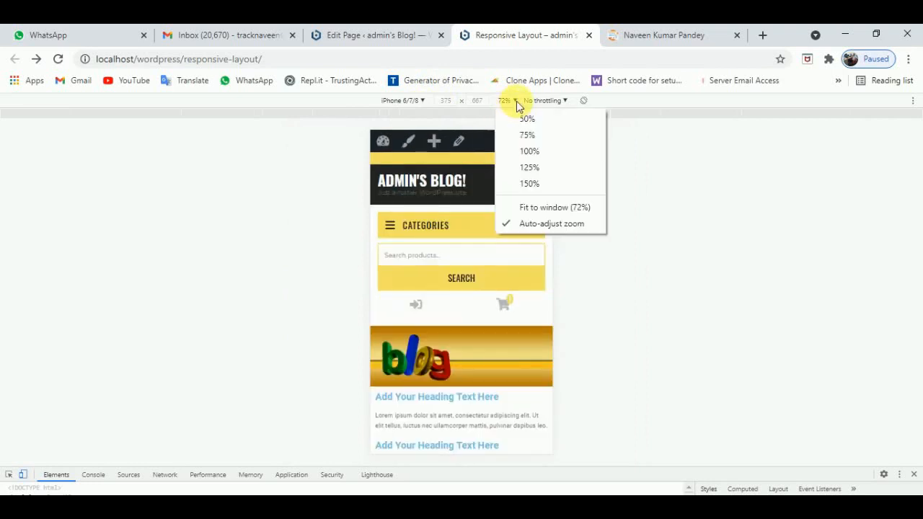
{"action": "left_click", "coordinate": [529, 149]}
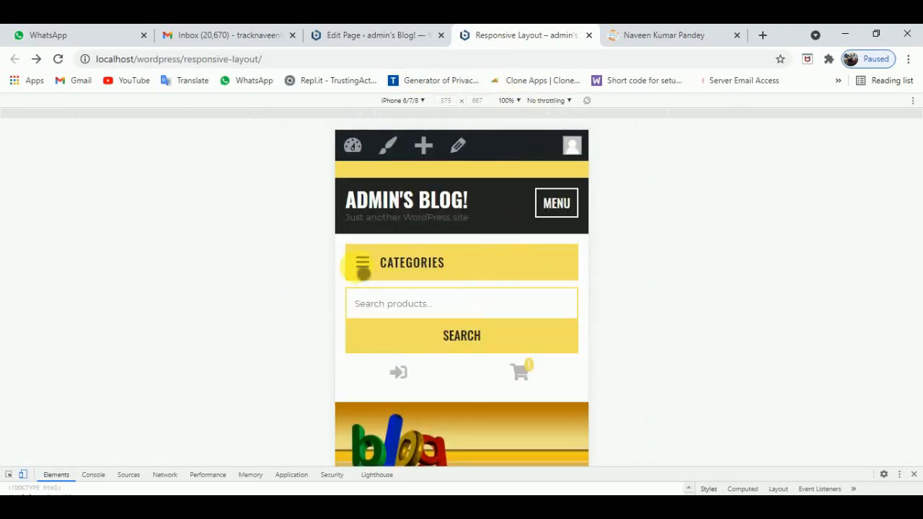
Test the Categories toggle and examine how the banner, text and images stack down the page in the iPhone 6/7/8 preview.
{"action": "left_click", "coordinate": [362, 263]}
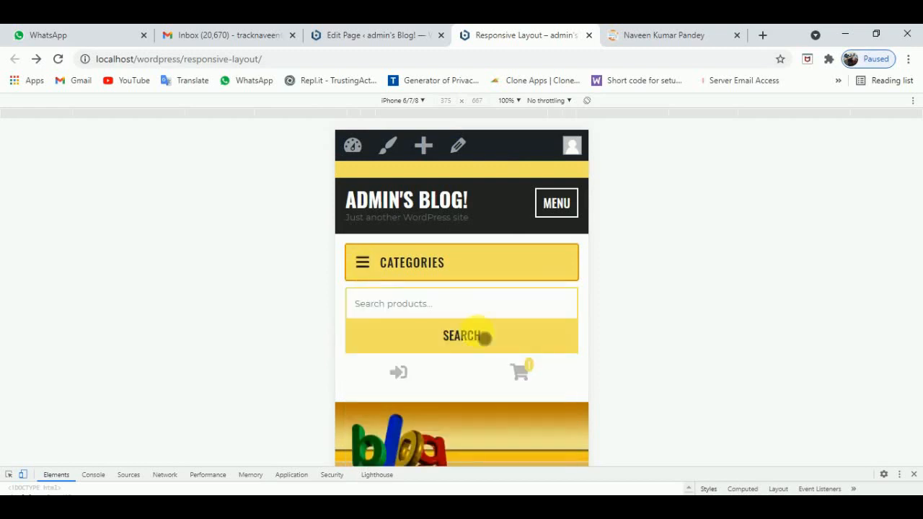
{"action": "scroll", "coordinate": [480, 333], "scroll_direction": "down", "scroll_amount": 4}
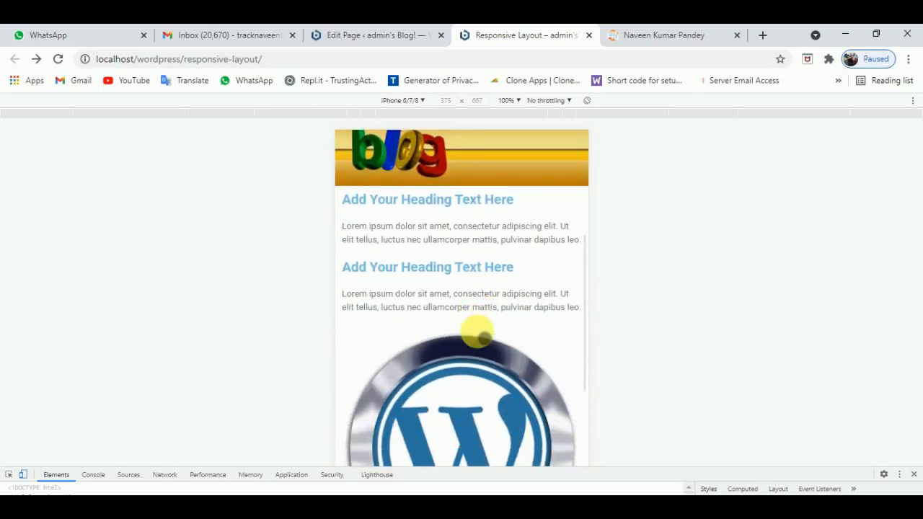
{"action": "scroll", "coordinate": [480, 334], "scroll_direction": "up", "scroll_amount": 1}
{"action": "scroll", "coordinate": [479, 334], "scroll_direction": "down", "scroll_amount": 1}
{"action": "scroll", "coordinate": [480, 333], "scroll_direction": "down", "scroll_amount": 5}
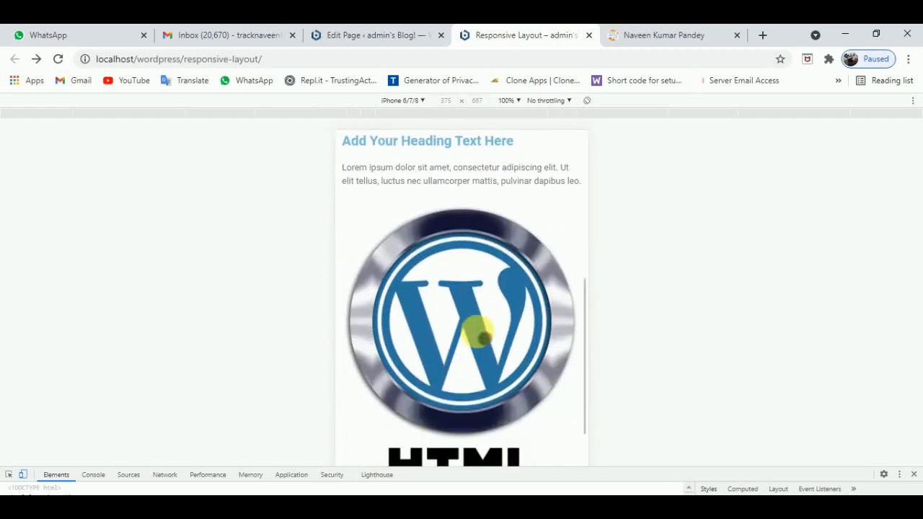
{"action": "scroll", "coordinate": [484, 338], "scroll_direction": "down", "scroll_amount": 2}
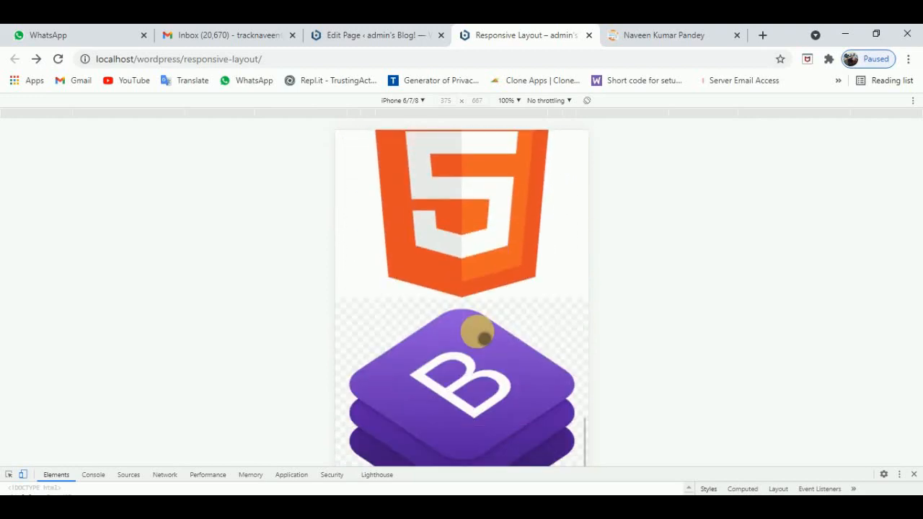
{"action": "scroll", "coordinate": [484, 338], "scroll_direction": "up", "scroll_amount": 12}
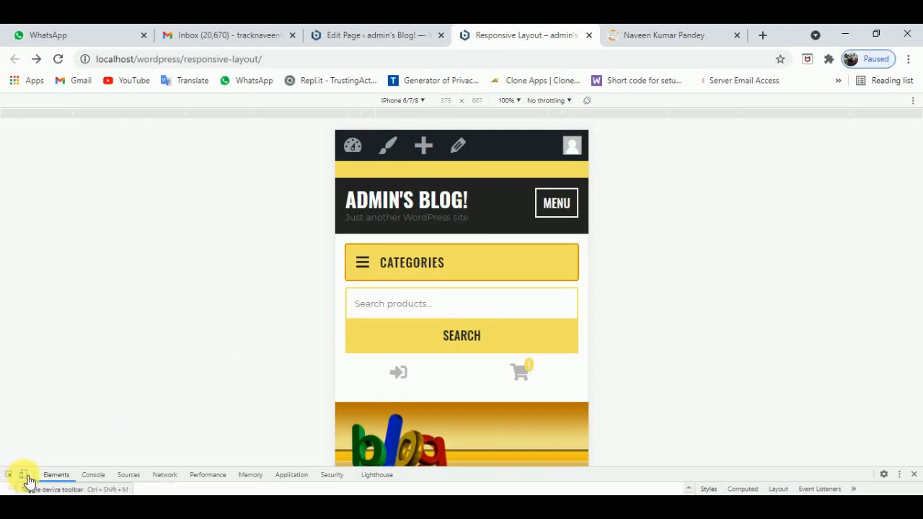
Look at the Responsive Layout page in the WordPress editor and return to its iPhone preview.
{"action": "left_click", "coordinate": [377, 36]}
{"action": "scroll", "coordinate": [525, 341], "scroll_direction": "up", "scroll_amount": 2}
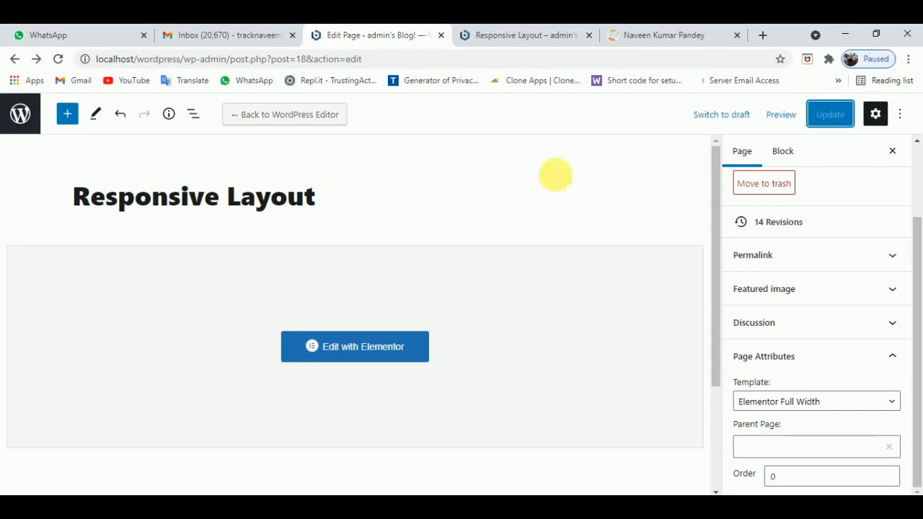
{"action": "left_click", "coordinate": [554, 29]}
{"action": "left_click", "coordinate": [390, 32]}
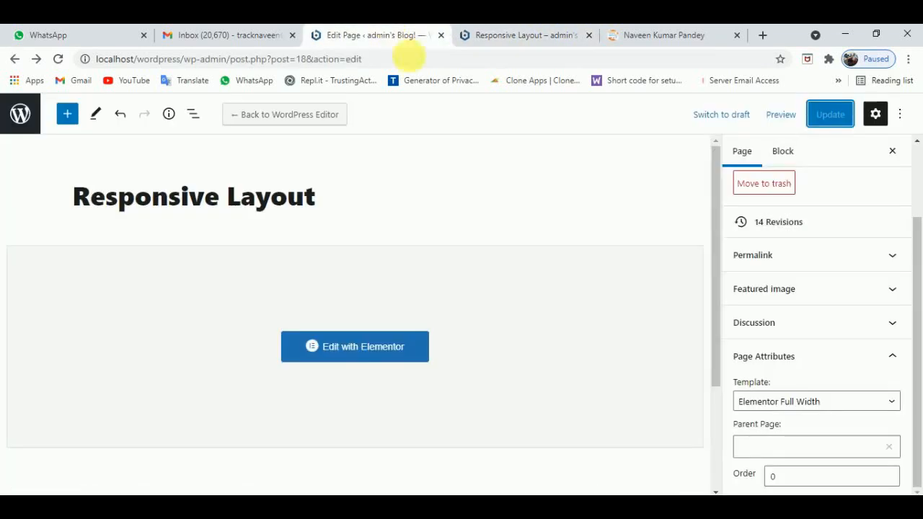
{"action": "left_click", "coordinate": [542, 32]}
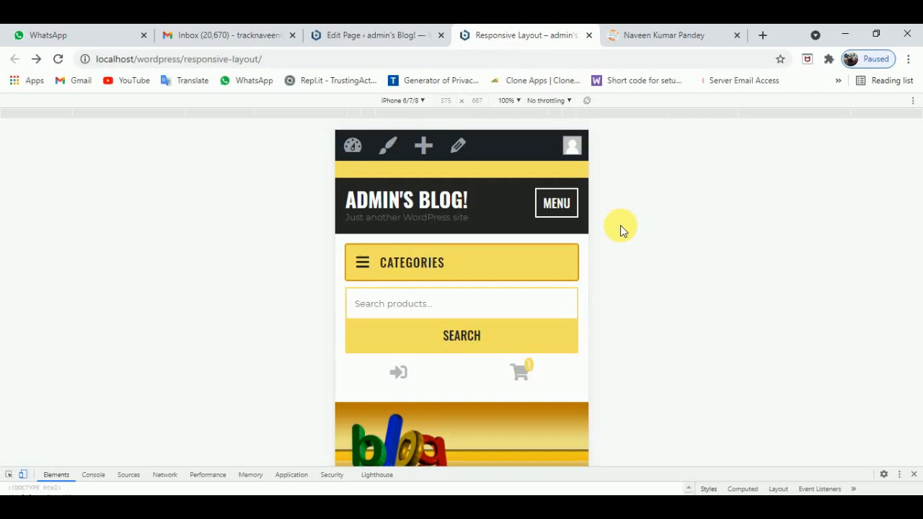
View the session and freelancing contact forms on the open contact page and return to the Responsive Layout preview.
{"action": "left_click", "coordinate": [692, 31]}
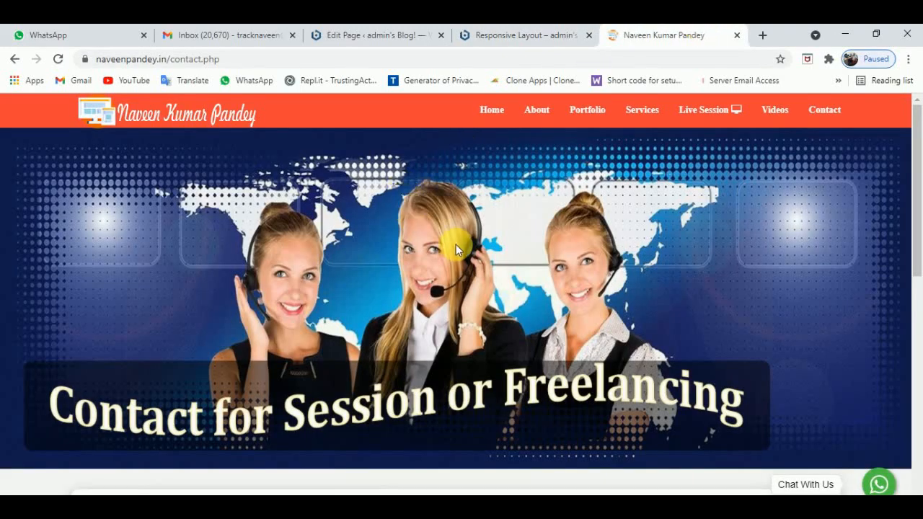
{"action": "scroll", "coordinate": [565, 309], "scroll_direction": "down", "scroll_amount": 5}
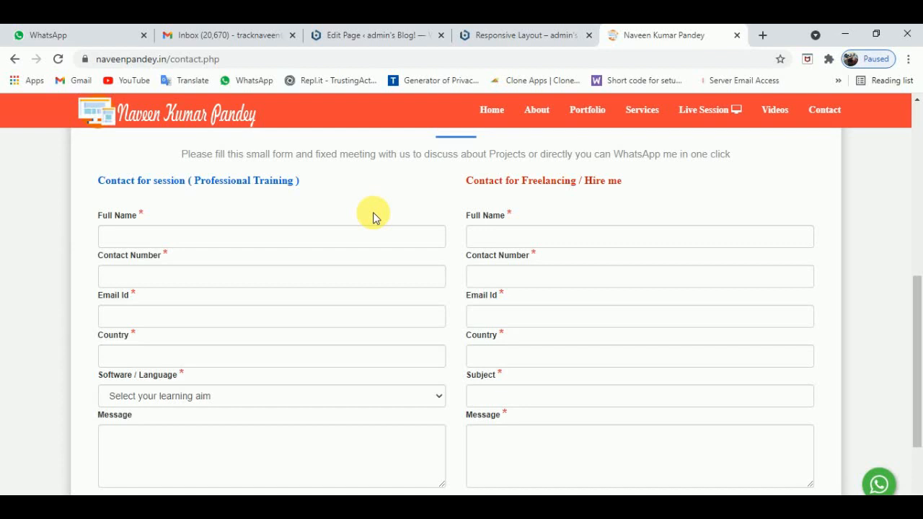
{"action": "left_click", "coordinate": [552, 32]}
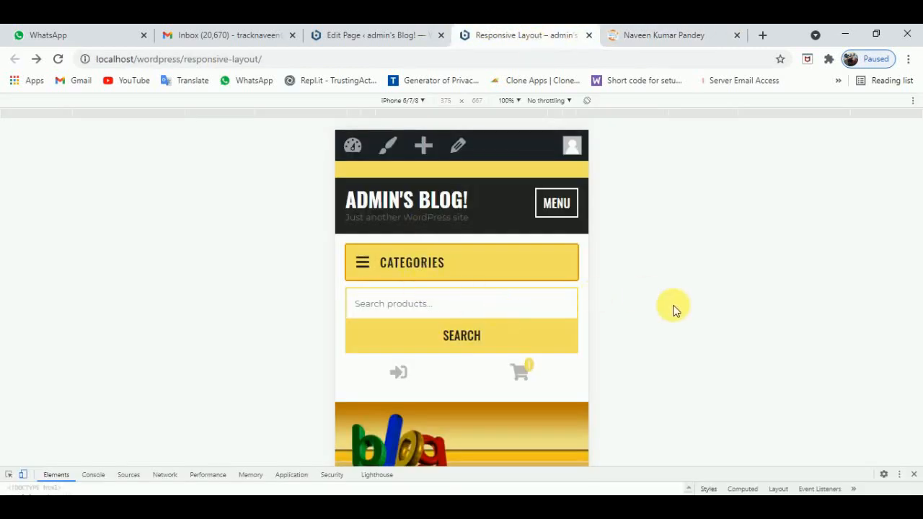